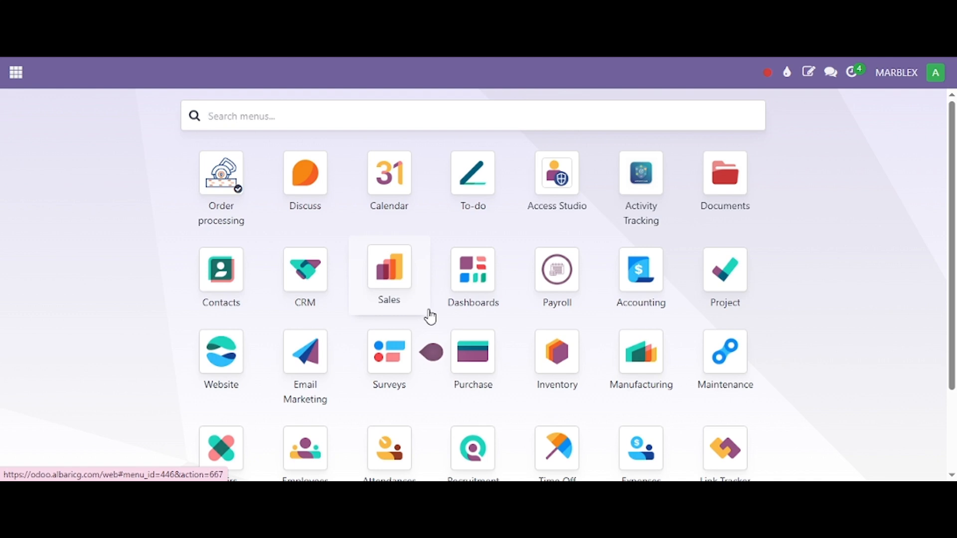
# Step: Activate the developer mode from the Developer Tools section of the general settings
pyautogui.scroll(-2, 776, 327)
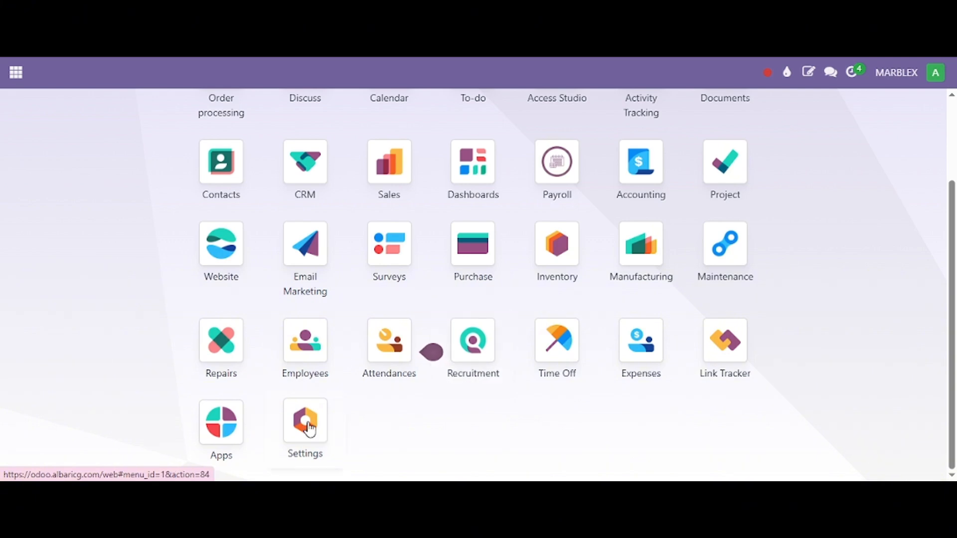
pyautogui.scroll(2, 479, 408)
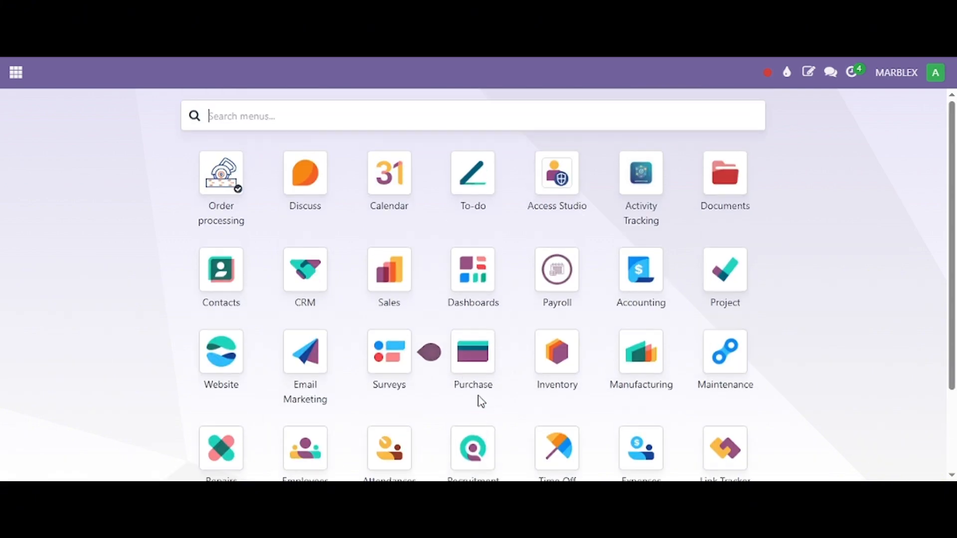
pyautogui.scroll(-2, 477, 299)
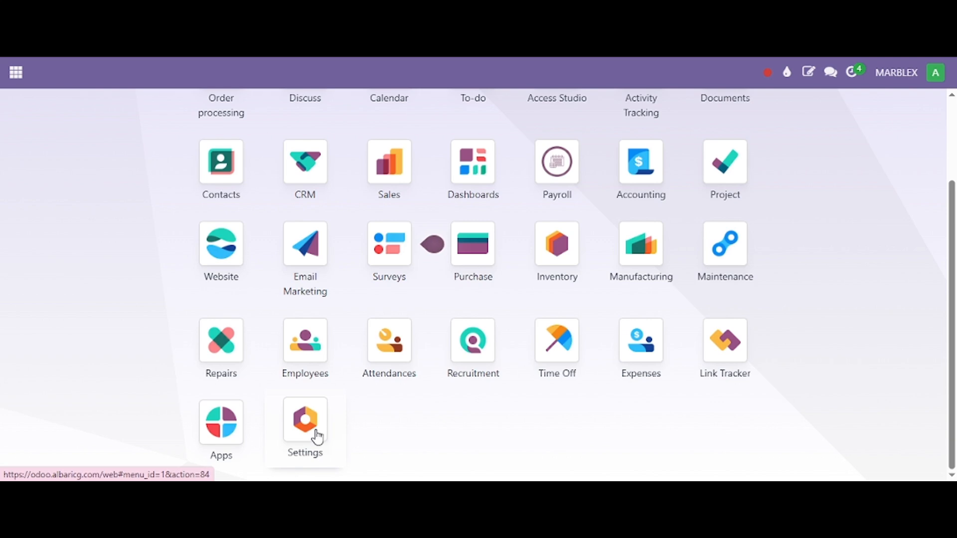
pyautogui.click(316, 438)
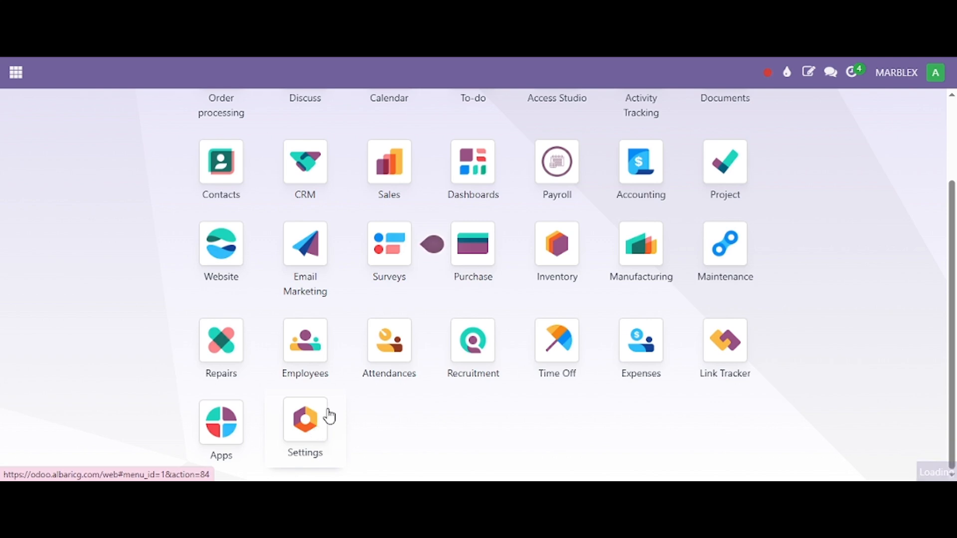
pyautogui.scroll(-20, 336, 388)
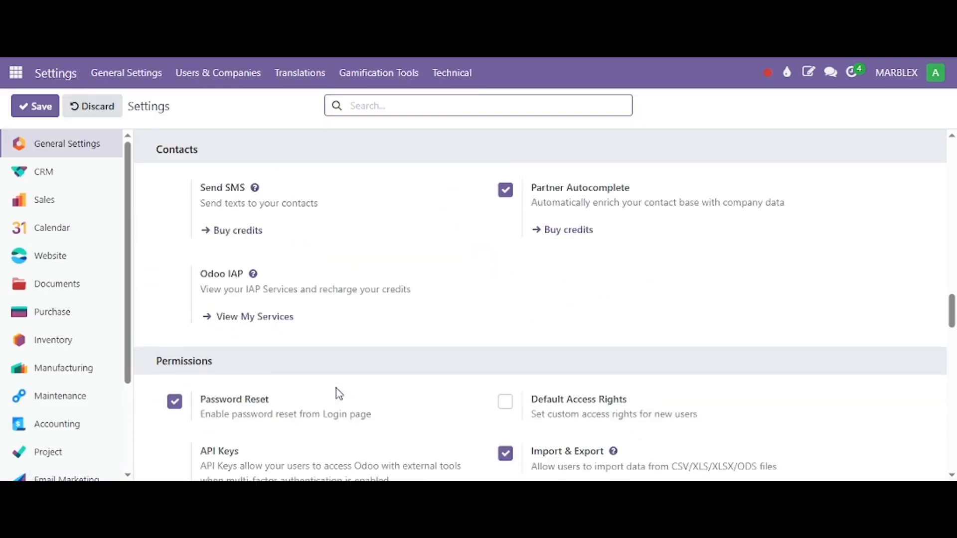
pyautogui.scroll(4, 336, 389)
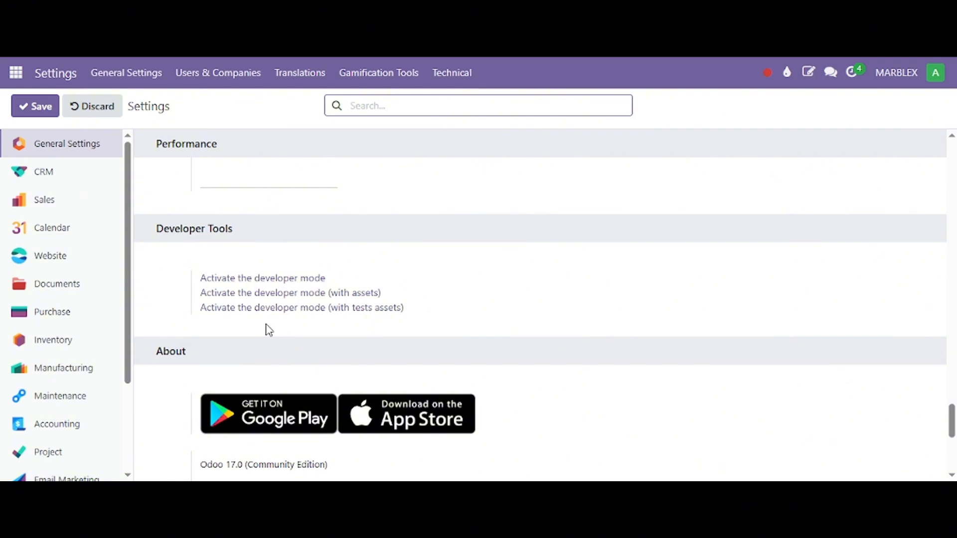
pyautogui.moveTo(142, 223); pyautogui.dragTo(440, 304)
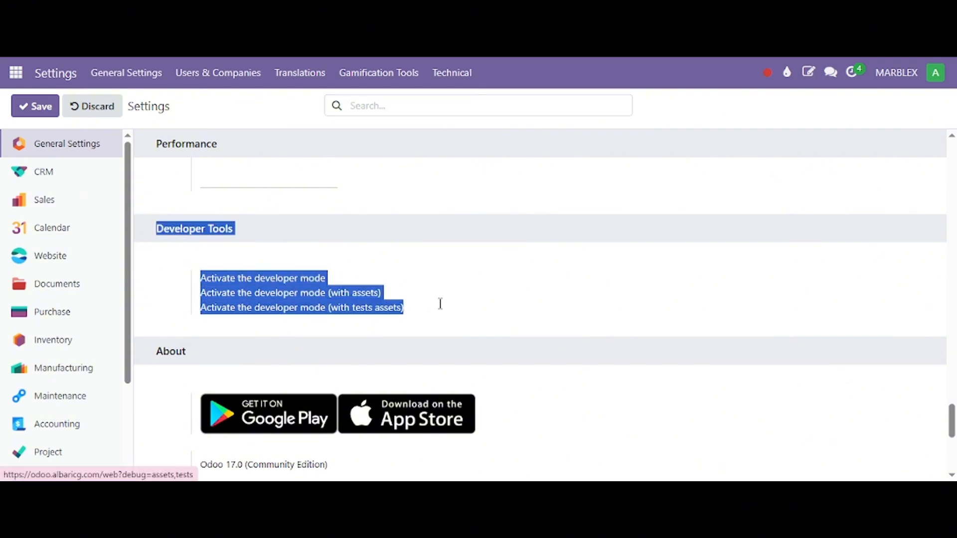
pyautogui.click(259, 267)
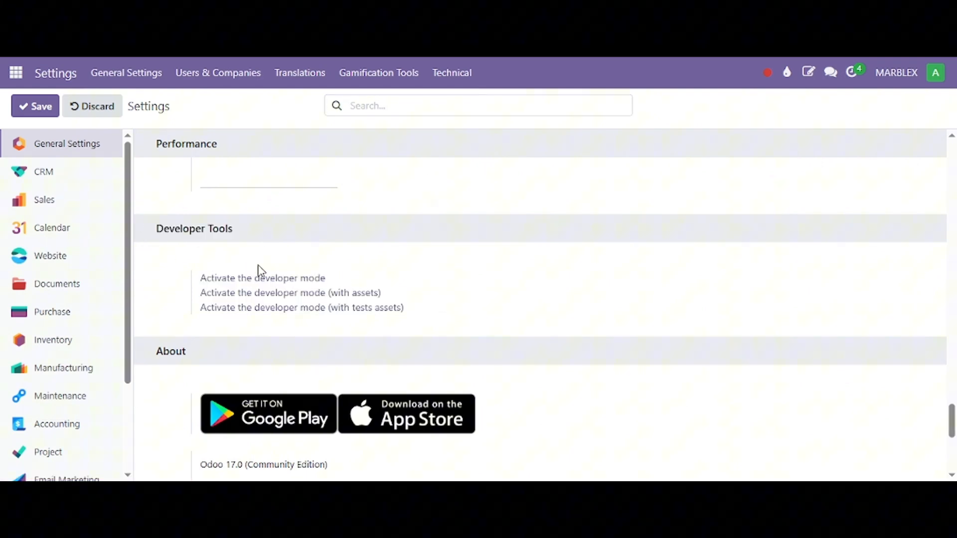
pyautogui.click(220, 281)
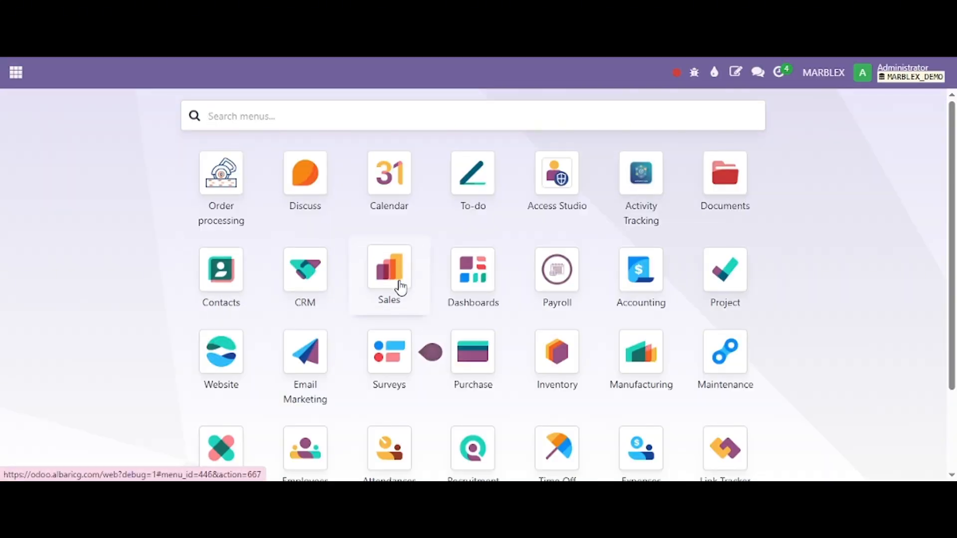
# Step: Search the menus for "user", go to the Users list and open the Administrator user's record
pyautogui.scroll(-2, 400, 288)
pyautogui.scroll(2, 331, 397)
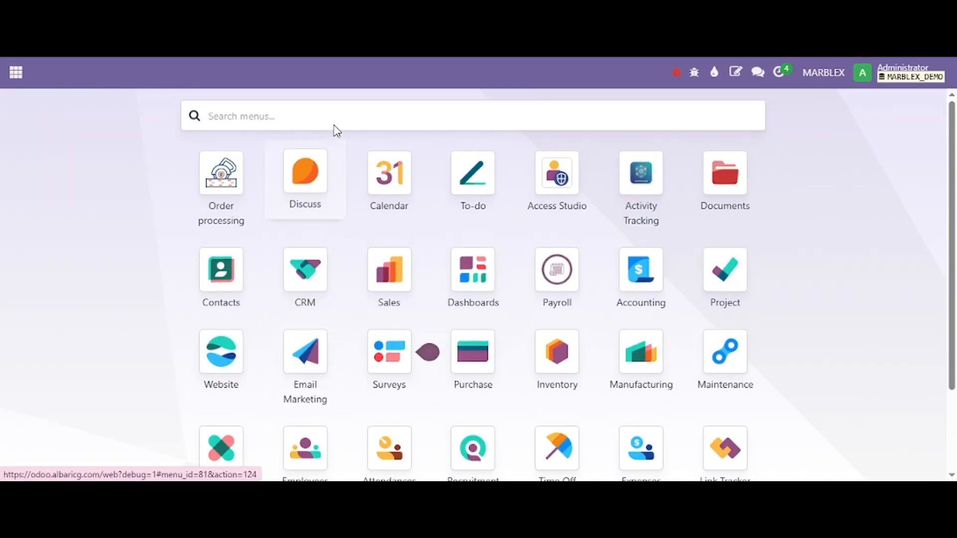
pyautogui.write('user')
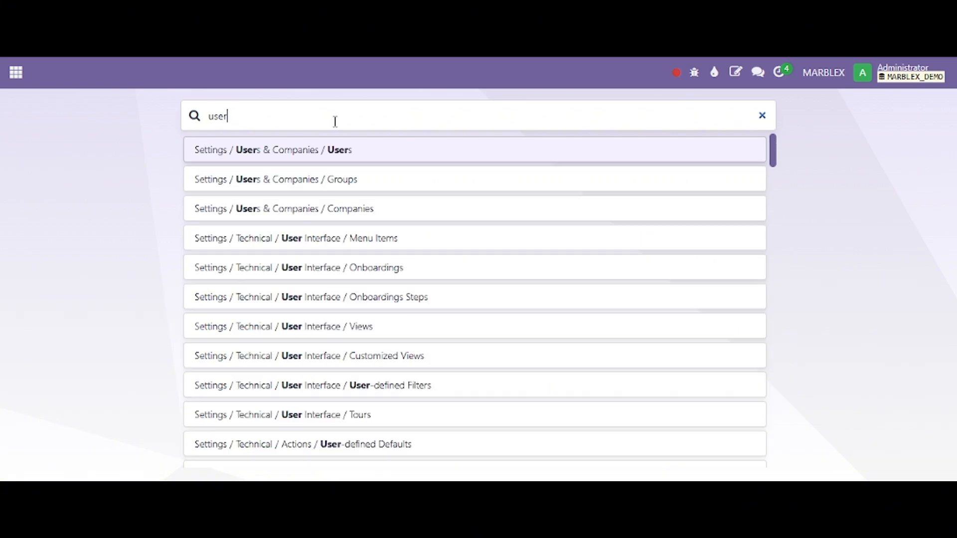
pyautogui.click(343, 160)
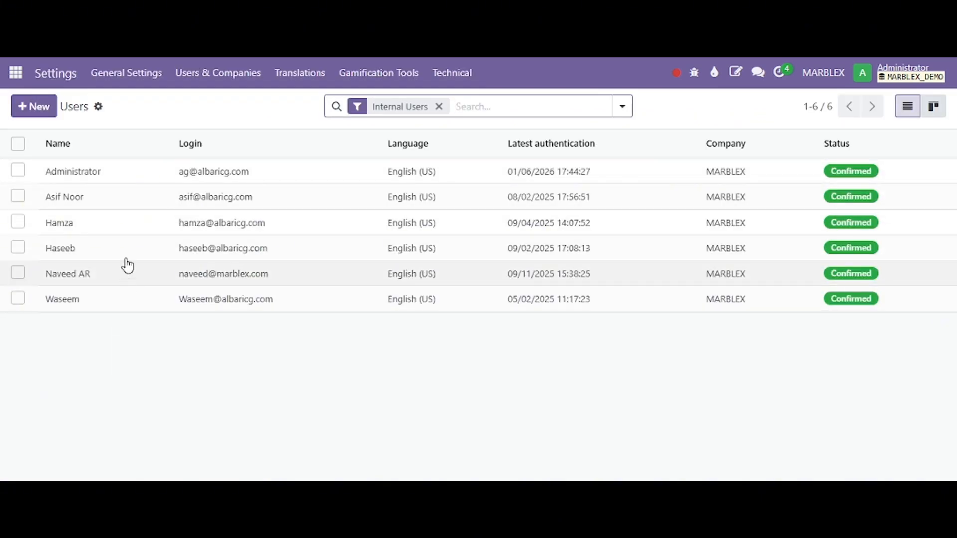
pyautogui.click(61, 174)
# Step: Examine the Administrator user's application access rights and technical options
pyautogui.scroll(-15, 282, 241)
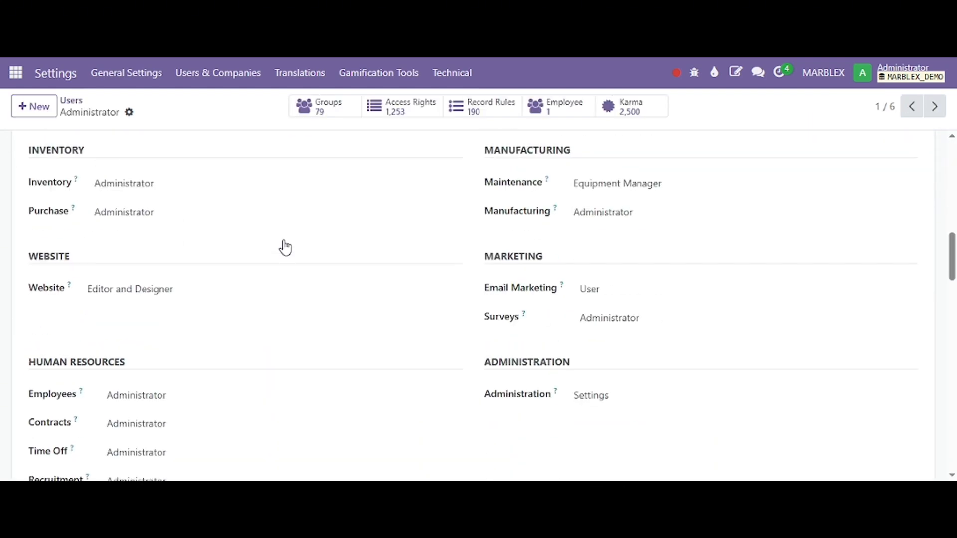
pyautogui.scroll(6, 283, 246)
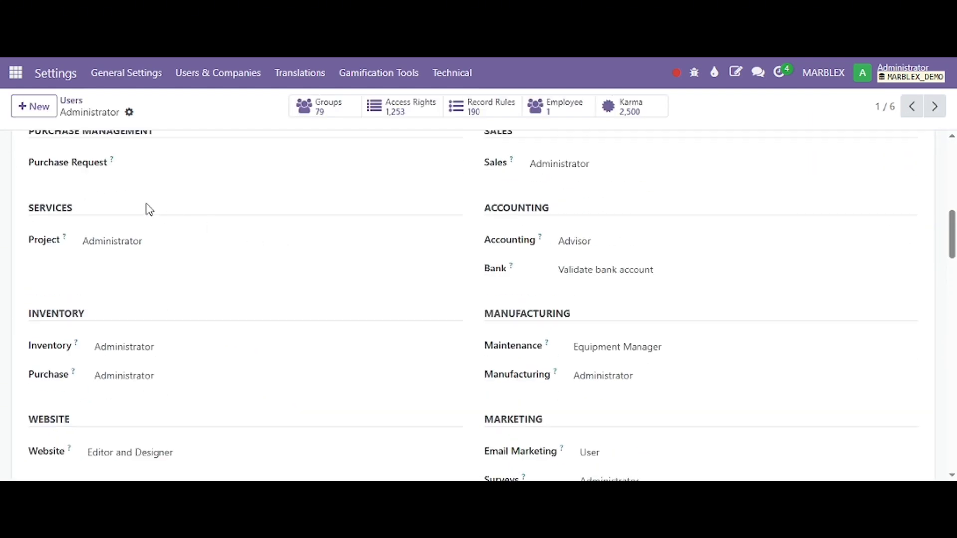
pyautogui.scroll(-3, 147, 210)
pyautogui.scroll(-3, 609, 327)
pyautogui.scroll(-3, 259, 301)
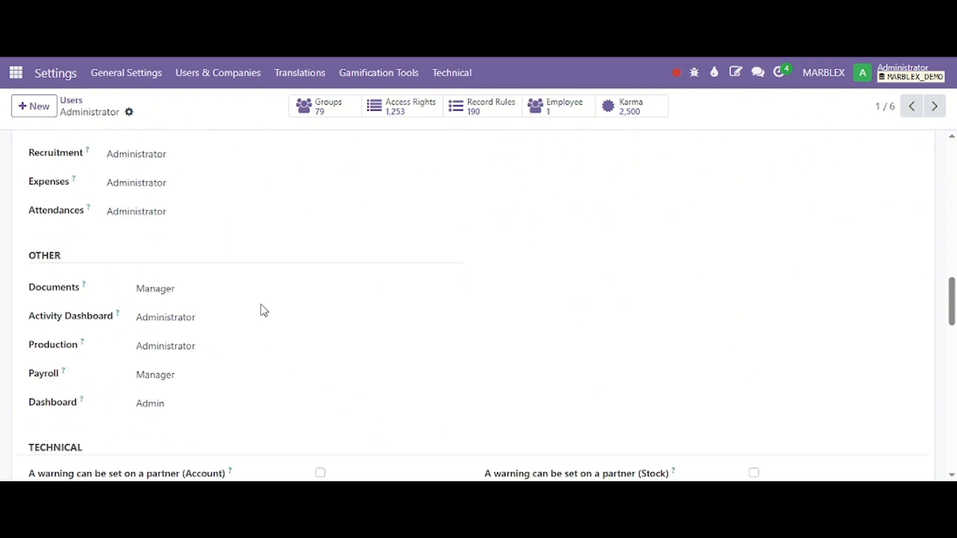
pyautogui.scroll(-3, 258, 294)
pyautogui.moveTo(27, 284); pyautogui.dragTo(103, 293)
pyautogui.scroll(-10, 451, 301)
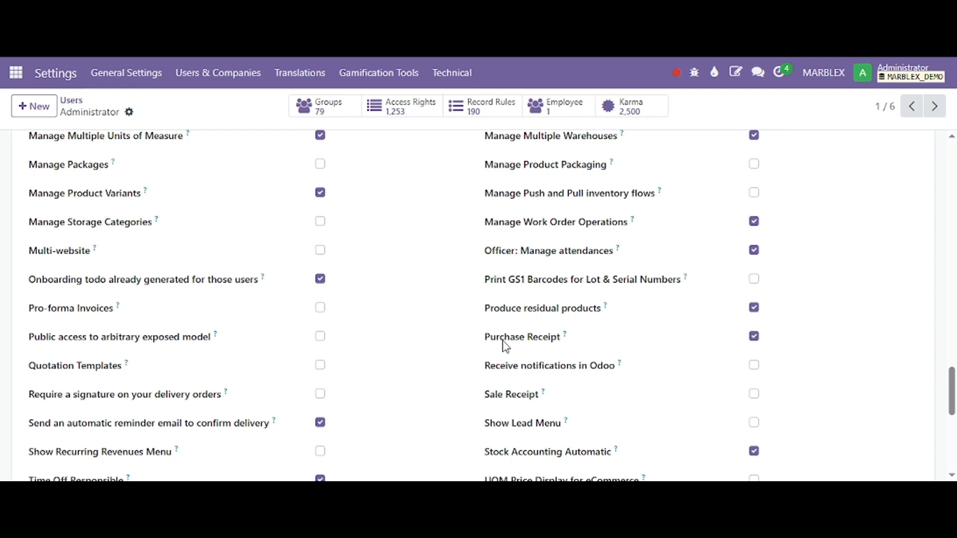
# Step: Switch the Stock Accounting Automatic right off and back on for the Administrator user
pyautogui.moveTo(483, 453); pyautogui.dragTo(632, 459)
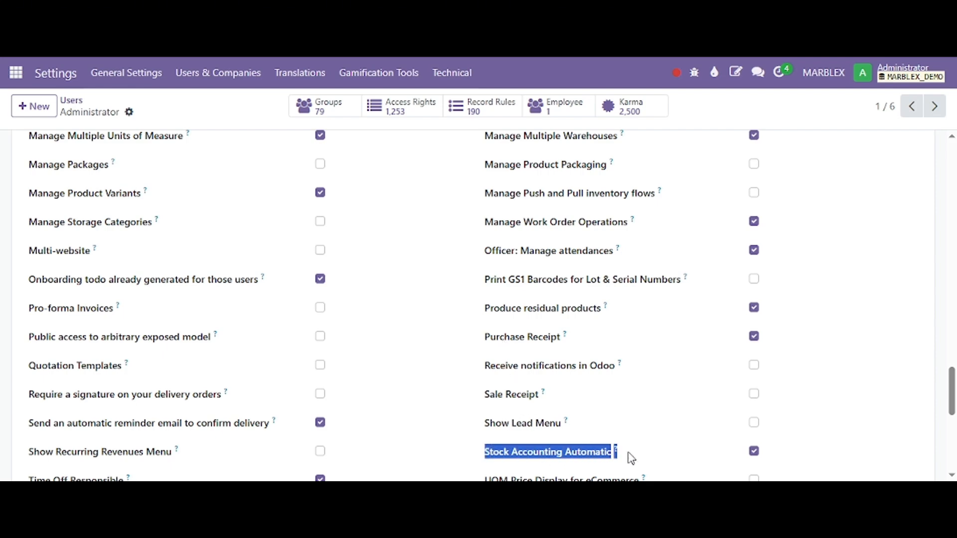
pyautogui.scroll(-3, 669, 449)
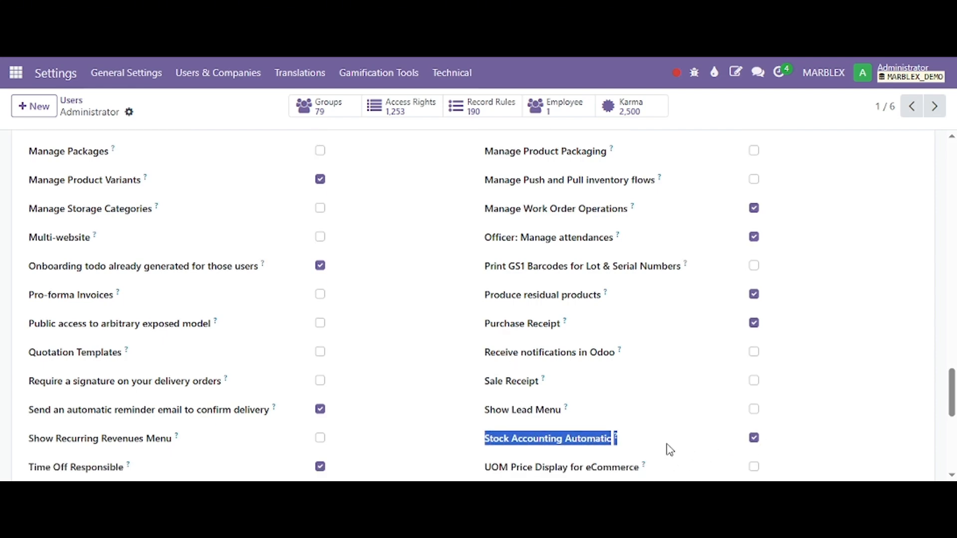
pyautogui.click(580, 294)
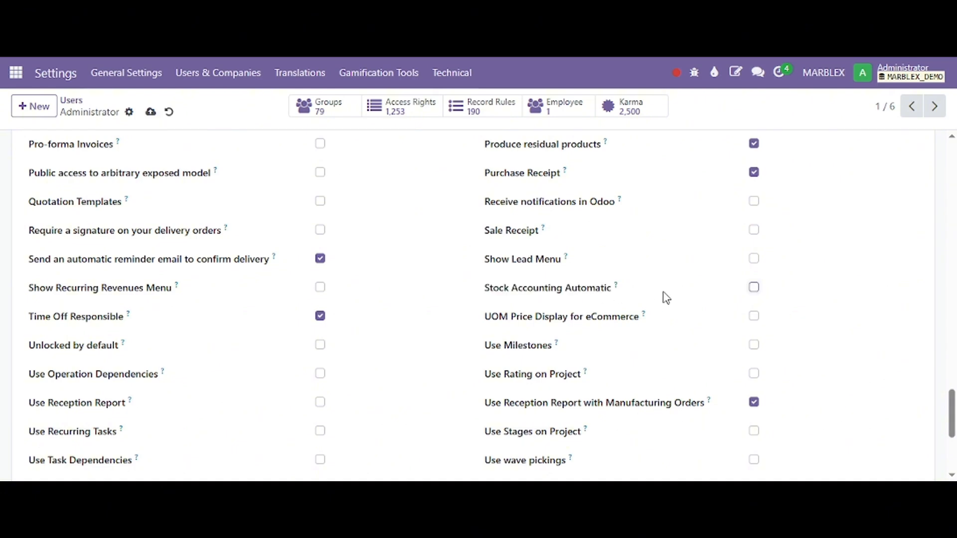
pyautogui.click(755, 289)
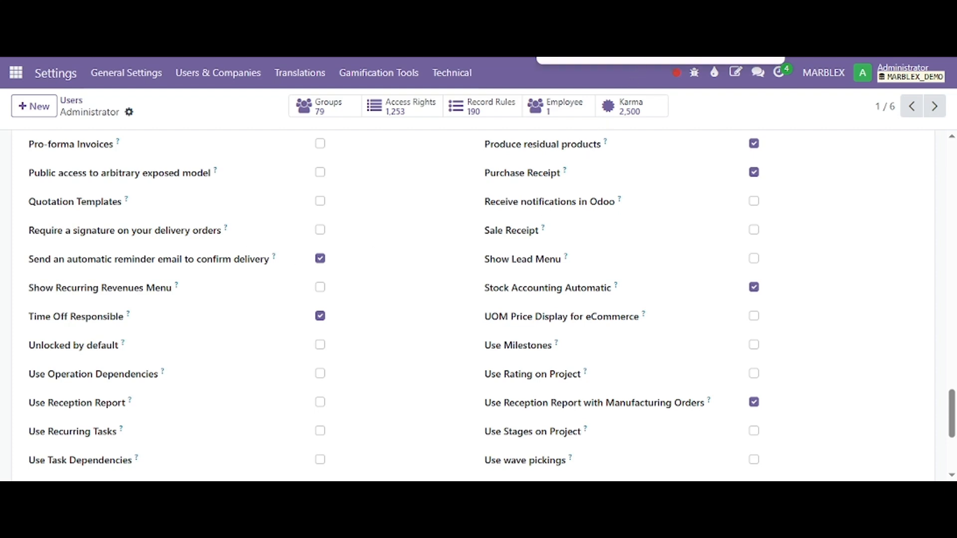
# Step: Find "stock acc" on the user's page and highlight the Stock Accounting Automatic option
pyautogui.write('stock')
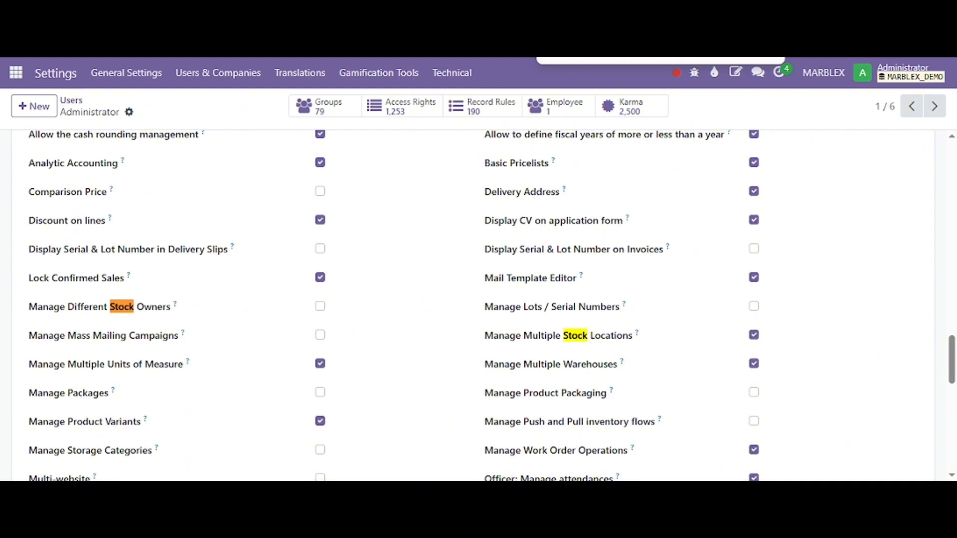
pyautogui.write(' acc')
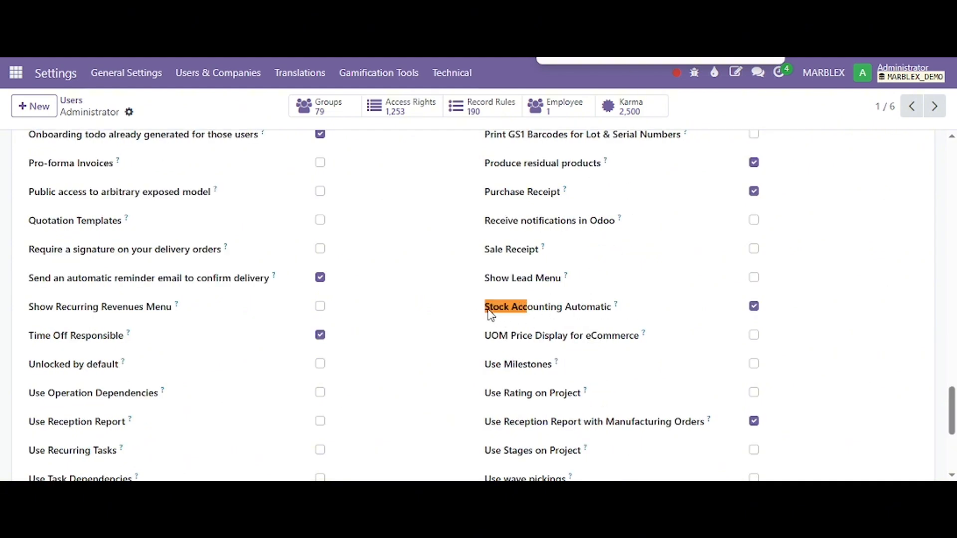
pyautogui.moveTo(489, 310); pyautogui.dragTo(602, 318)
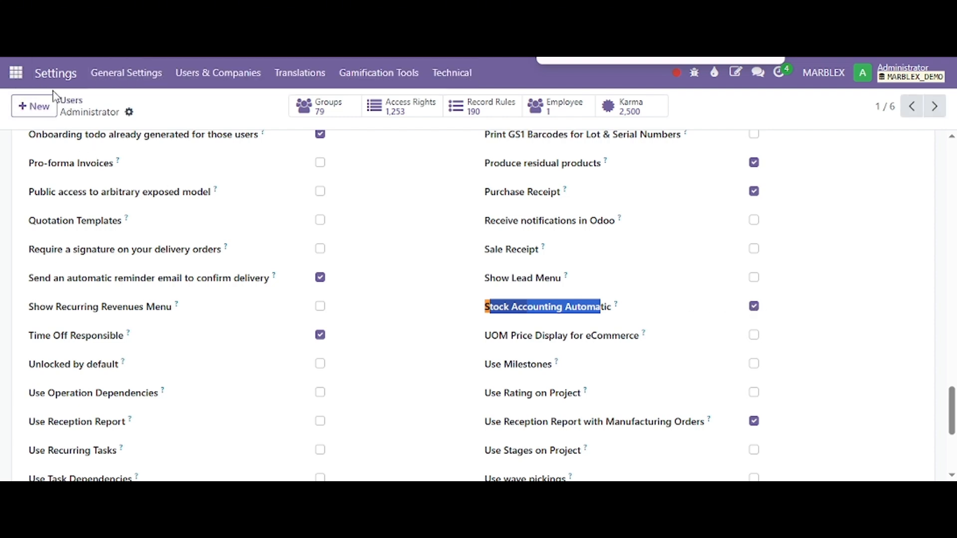
# Step: Open the Product Categories list in the Inventory app's configuration
pyautogui.click(16, 73)
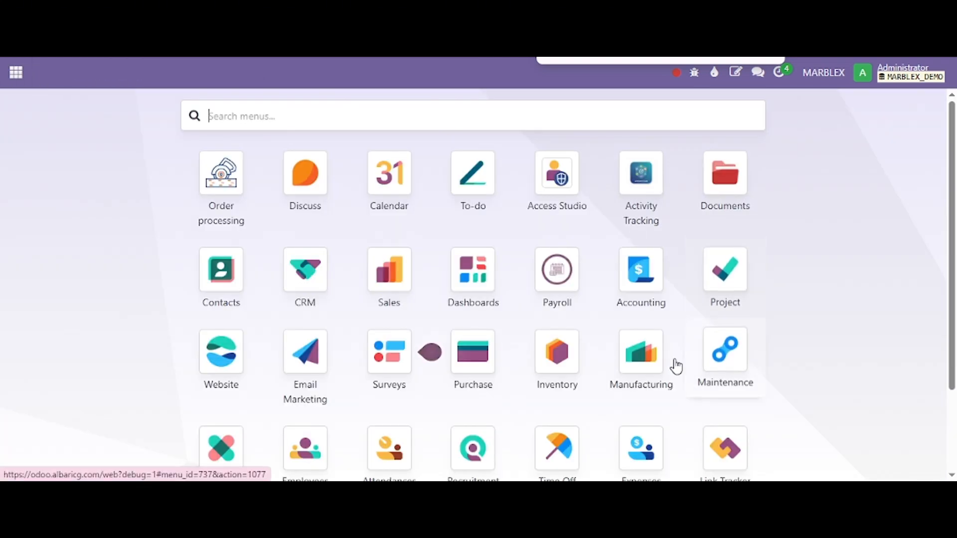
pyautogui.scroll(-3, 573, 357)
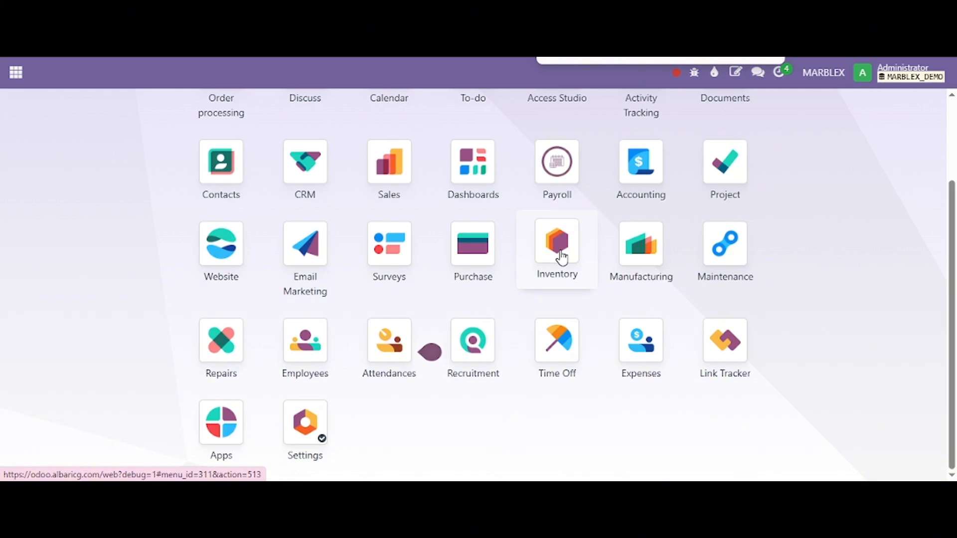
pyautogui.click(564, 283)
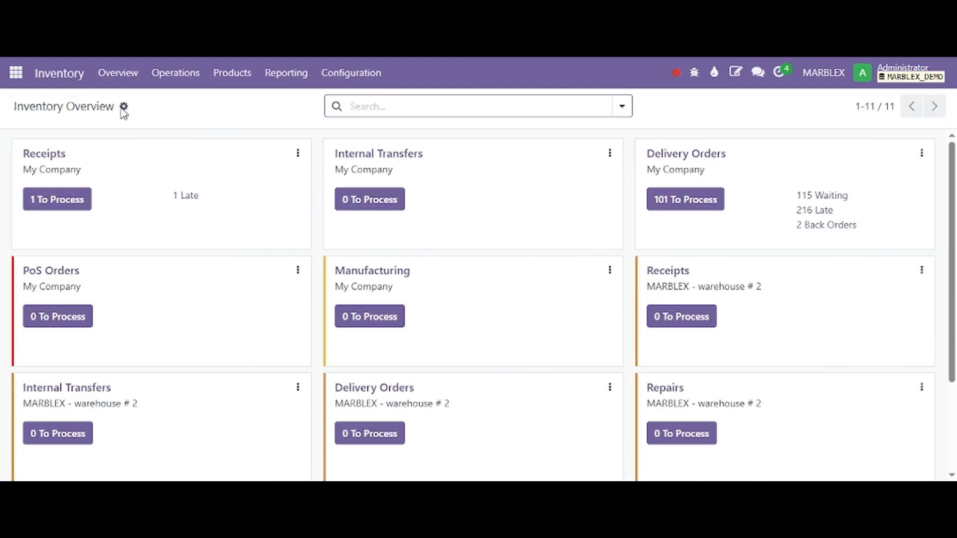
pyautogui.click(357, 76)
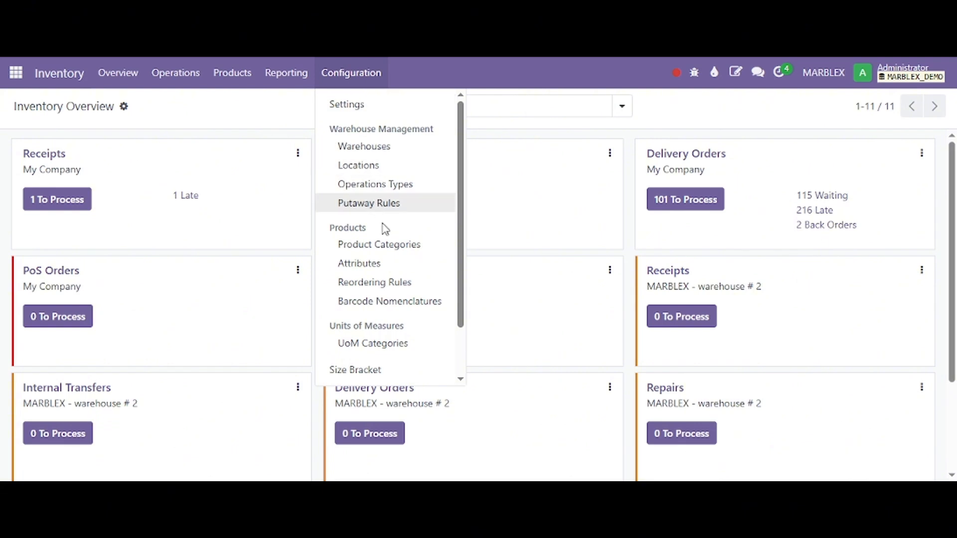
pyautogui.click(389, 253)
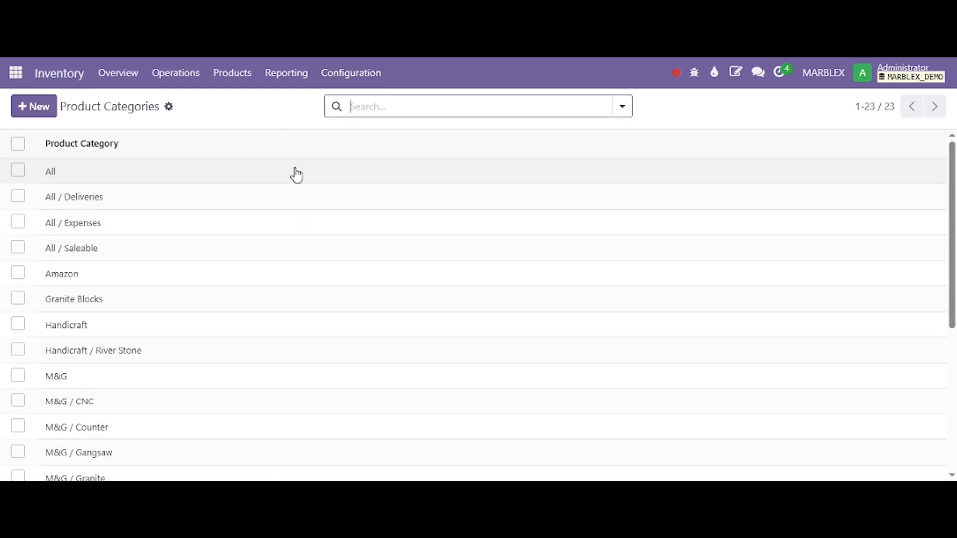
# Step: Look through the product categories and open the M&G category
pyautogui.scroll(-5, 299, 220)
pyautogui.scroll(5, 310, 284)
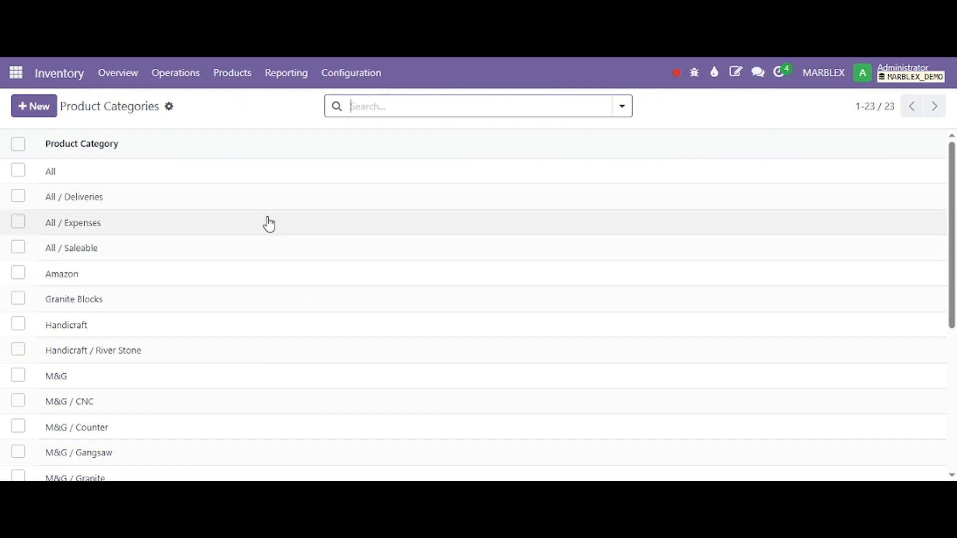
pyautogui.scroll(-5, 252, 227)
pyautogui.scroll(3, 219, 252)
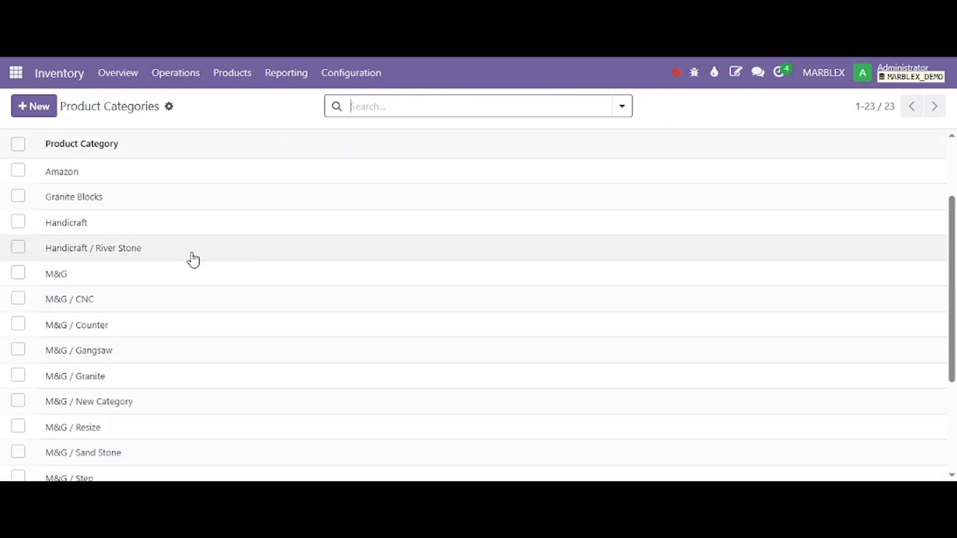
pyautogui.click(62, 275)
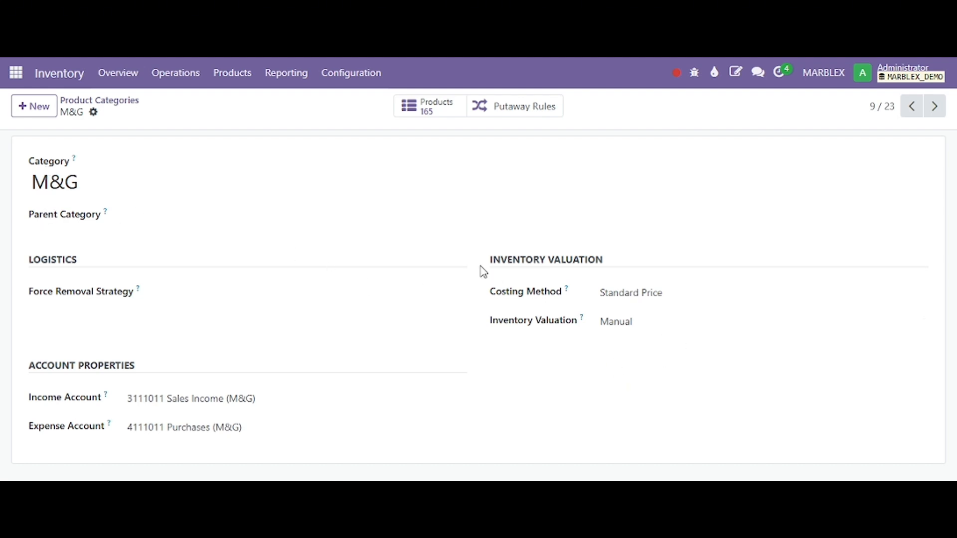
# Step: Examine the M&G category's Costing Method and Inventory Valuation settings and return to the Product Categories list
pyautogui.moveTo(483, 270); pyautogui.dragTo(649, 338)
pyautogui.click(594, 232)
pyautogui.moveTo(491, 294); pyautogui.dragTo(578, 298)
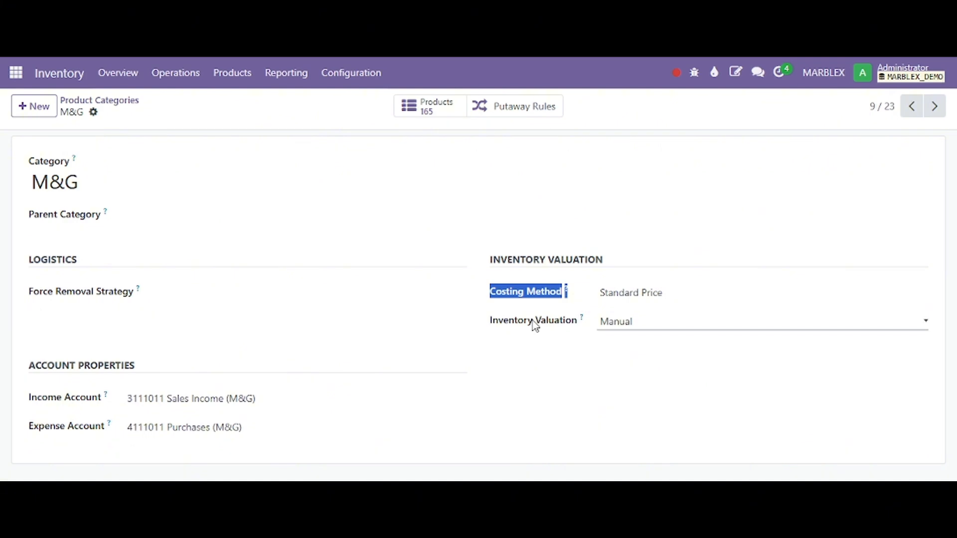
pyautogui.moveTo(491, 322); pyautogui.dragTo(577, 322)
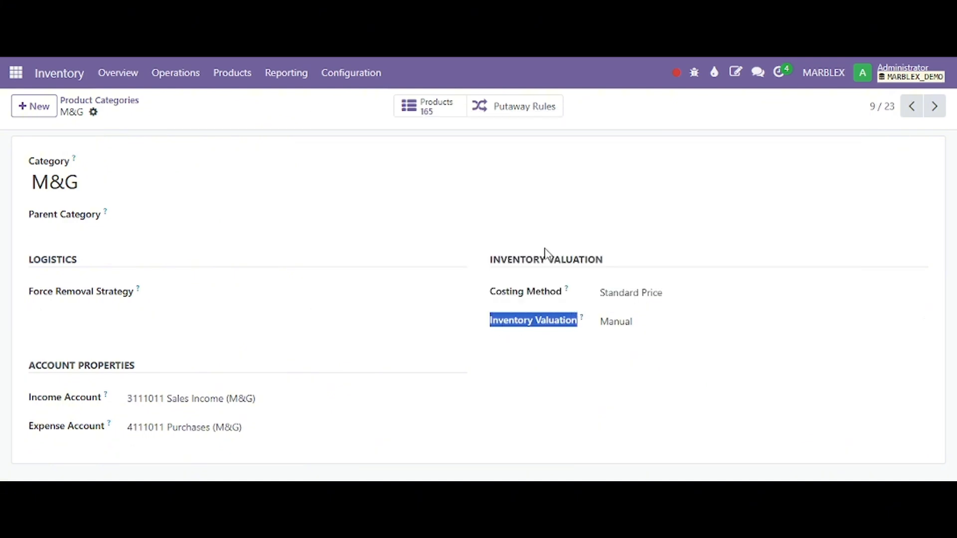
pyautogui.click(562, 248)
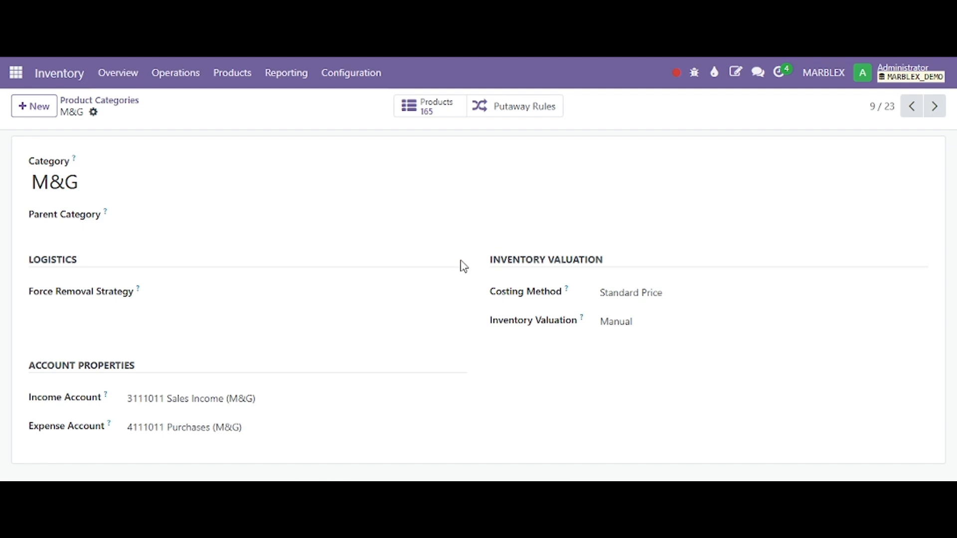
pyautogui.click(133, 101)
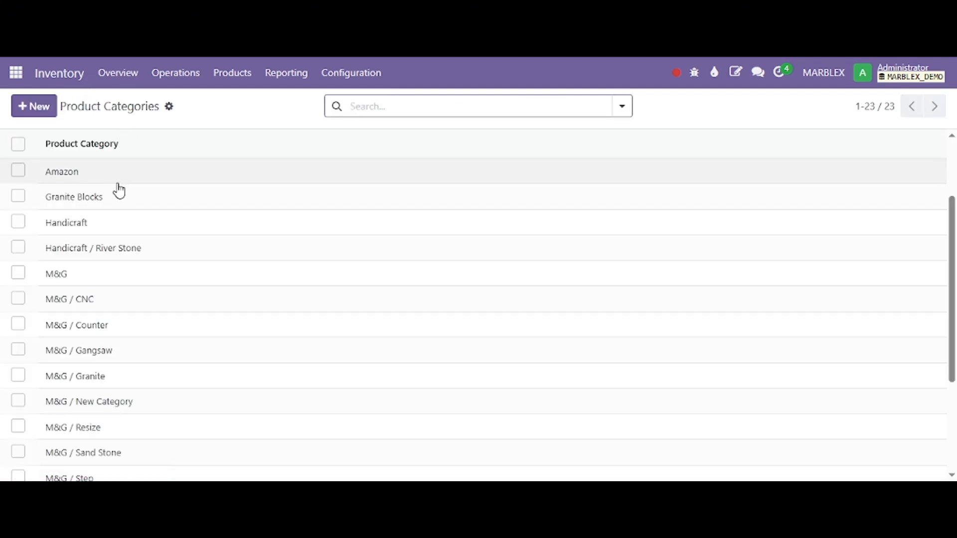
# Step: Look through the product categories, view the All category's costing and valuation settings, and return to the list
pyautogui.scroll(-3, 166, 374)
pyautogui.scroll(3, 167, 382)
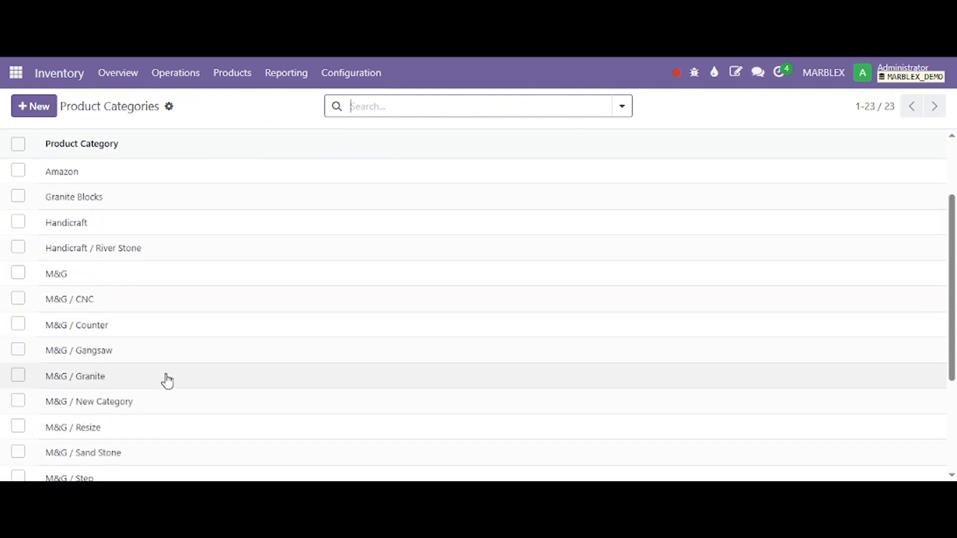
pyautogui.scroll(2, 167, 381)
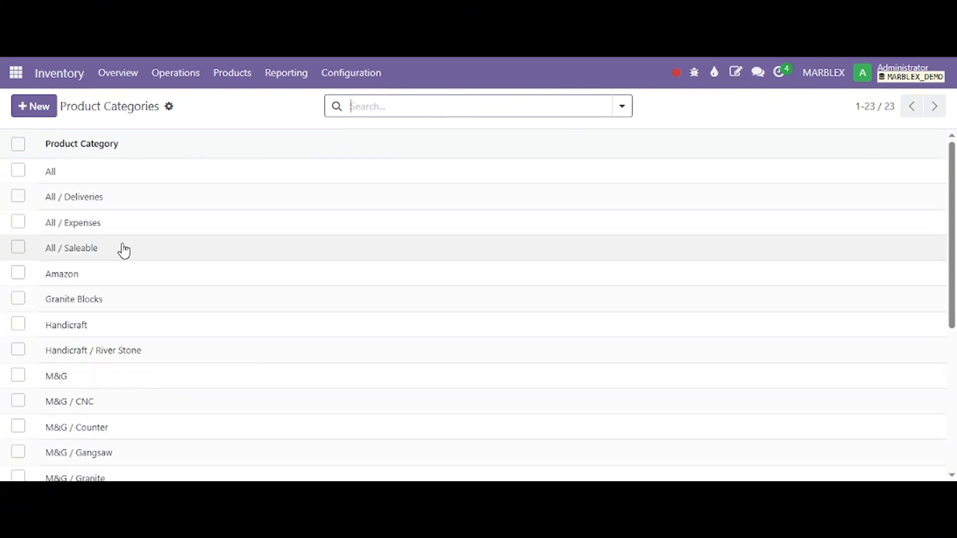
pyautogui.click(102, 180)
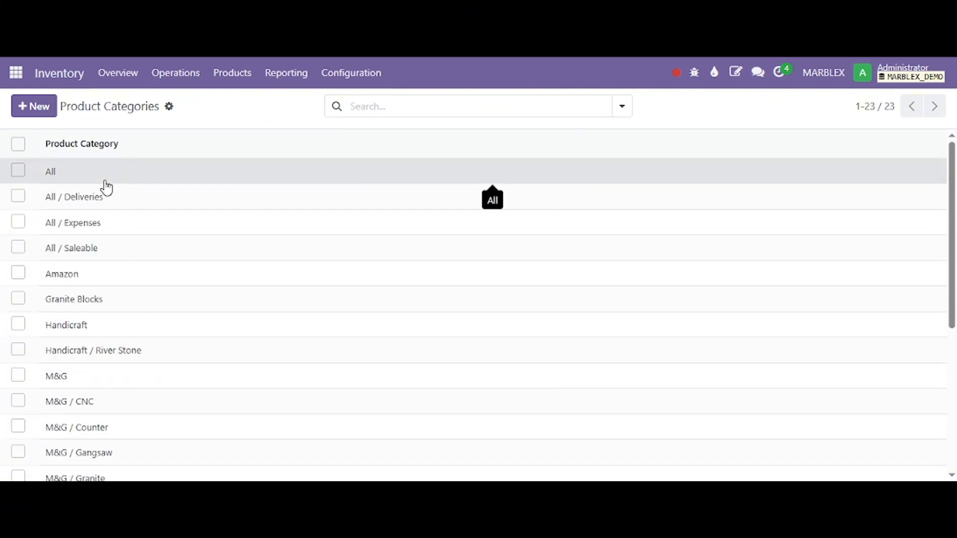
pyautogui.scroll(-3, 578, 313)
pyautogui.scroll(3, 203, 207)
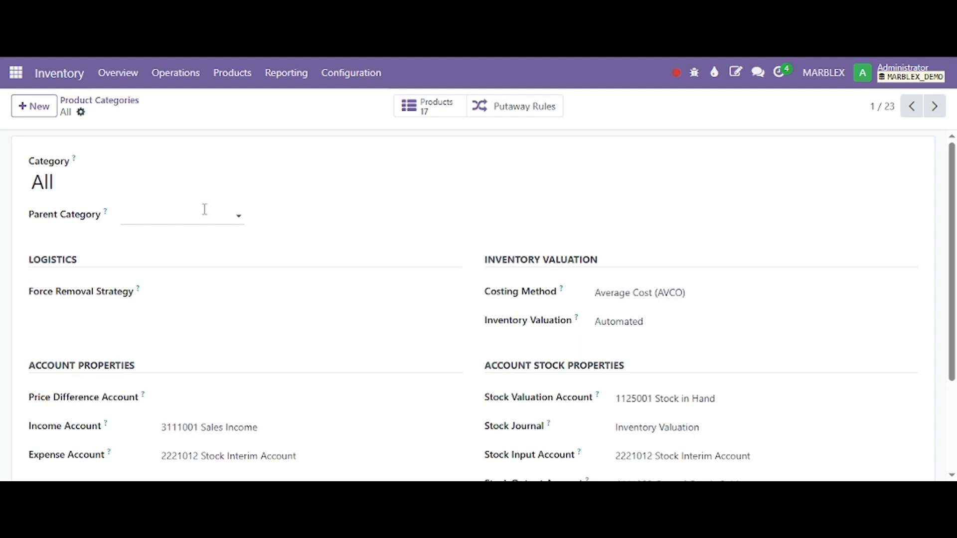
pyautogui.click(109, 101)
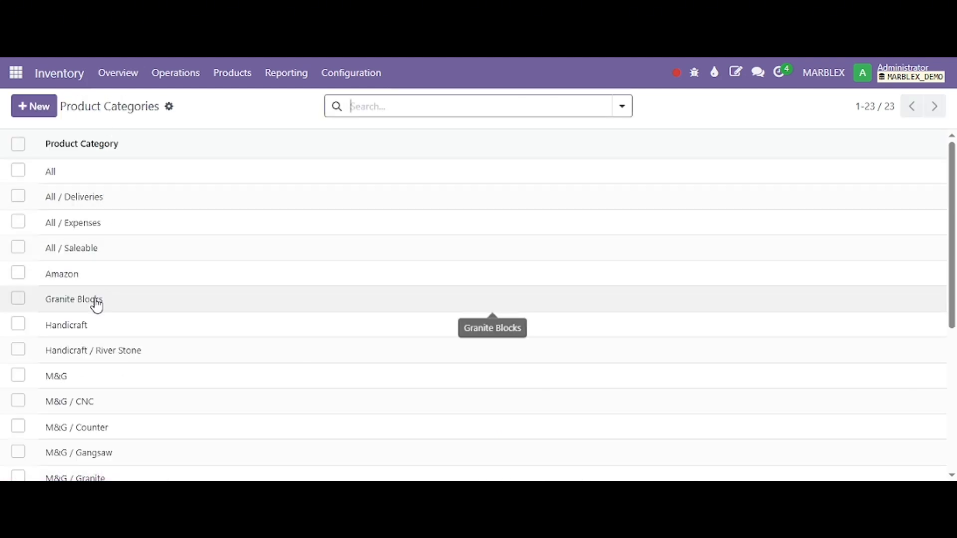
# Step: Open the M&G category and highlight its name and Inventory Valuation settings
pyautogui.scroll(-3, 112, 321)
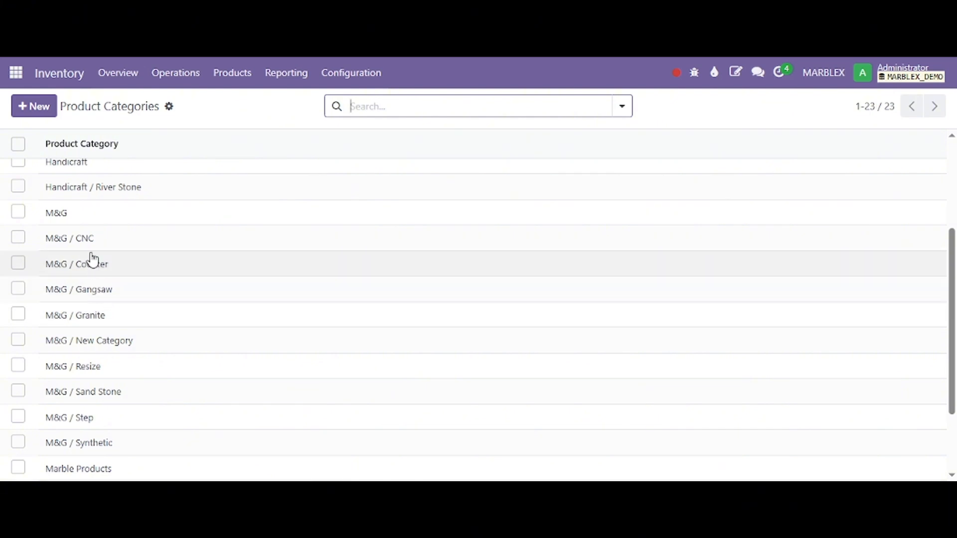
pyautogui.moveTo(67, 215); pyautogui.dragTo(48, 223)
pyautogui.click(49, 222)
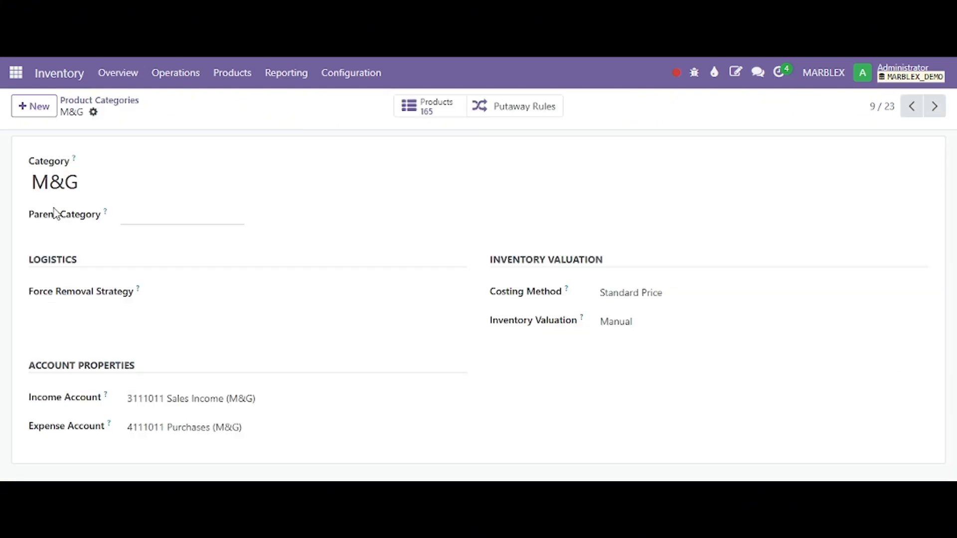
pyautogui.moveTo(32, 184); pyautogui.dragTo(86, 188)
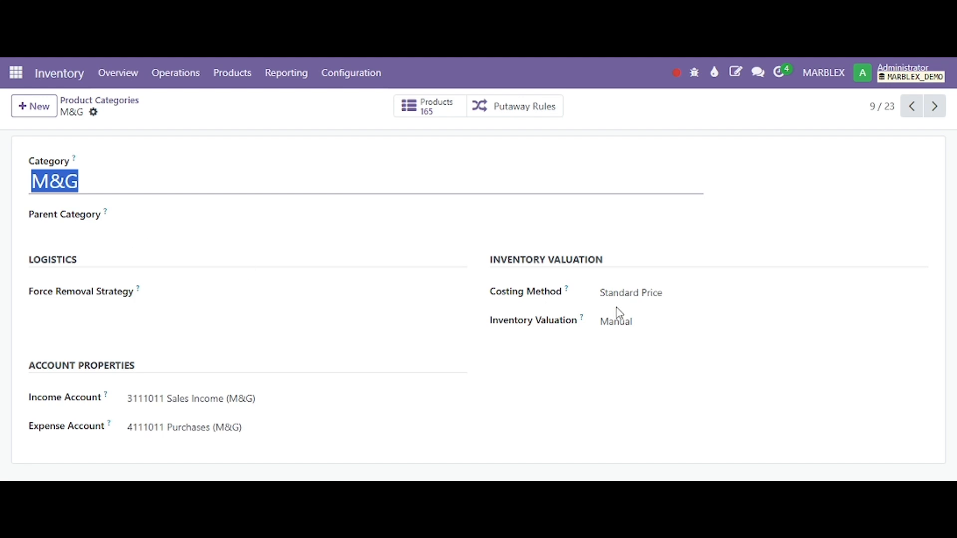
pyautogui.moveTo(488, 256); pyautogui.dragTo(635, 338)
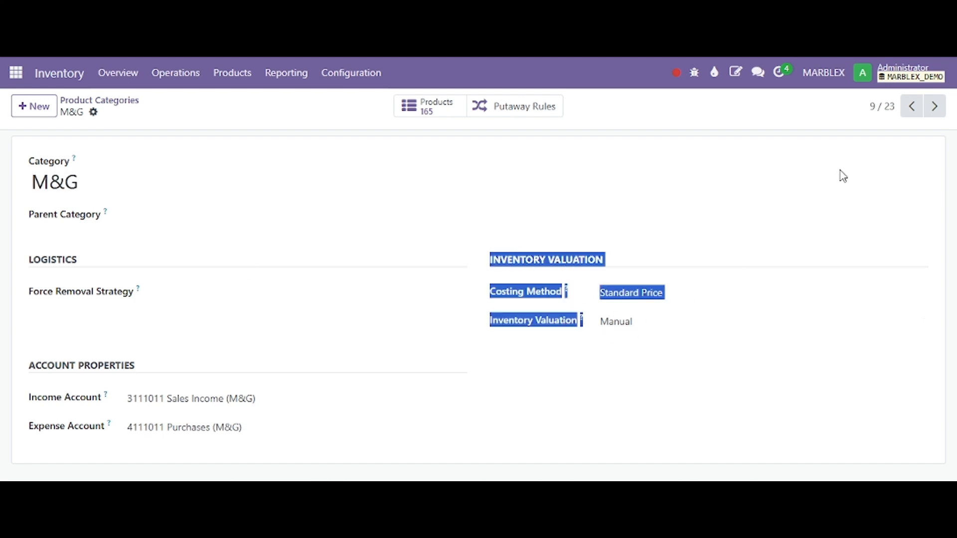
# Step: Browse forward from M&G to the M&G / Granite category and review its inventory valuation and stock account settings
pyautogui.click(935, 107)
pyautogui.click(935, 107)
pyautogui.click(935, 108)
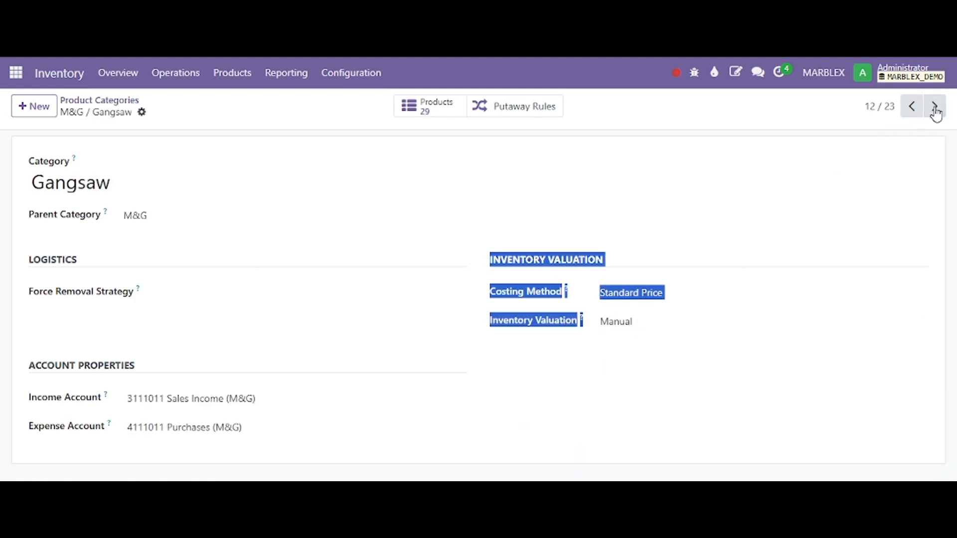
pyautogui.click(935, 107)
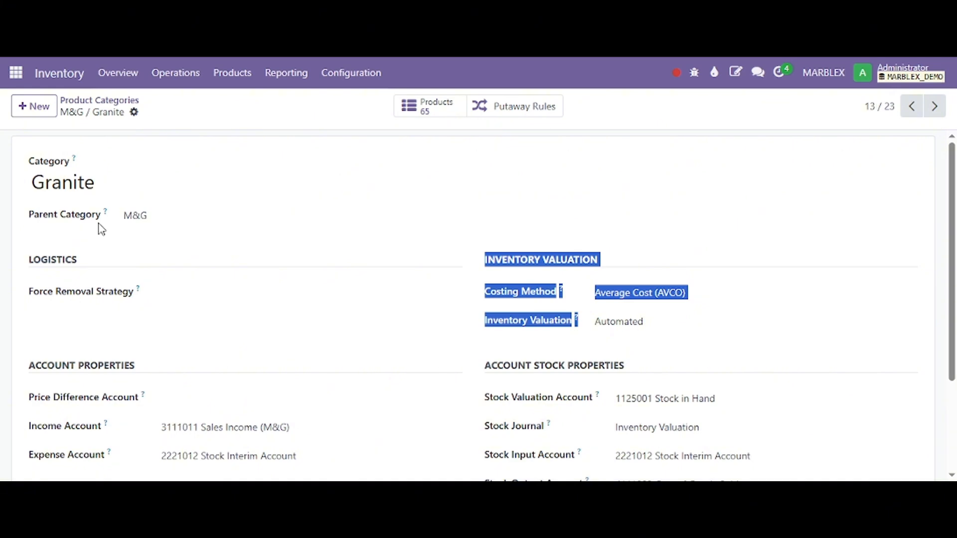
pyautogui.click(113, 216)
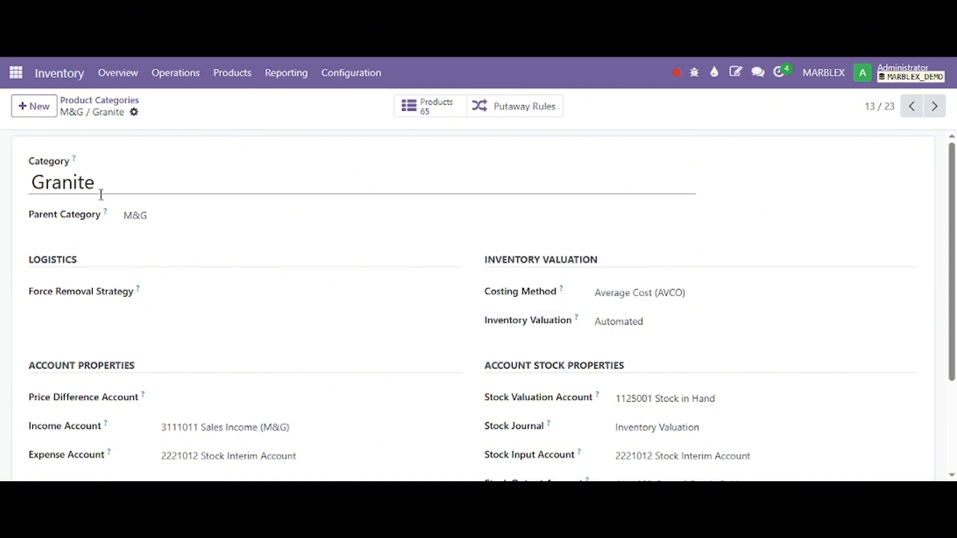
pyautogui.moveTo(97, 184); pyautogui.dragTo(31, 183)
pyautogui.scroll(-3, 678, 333)
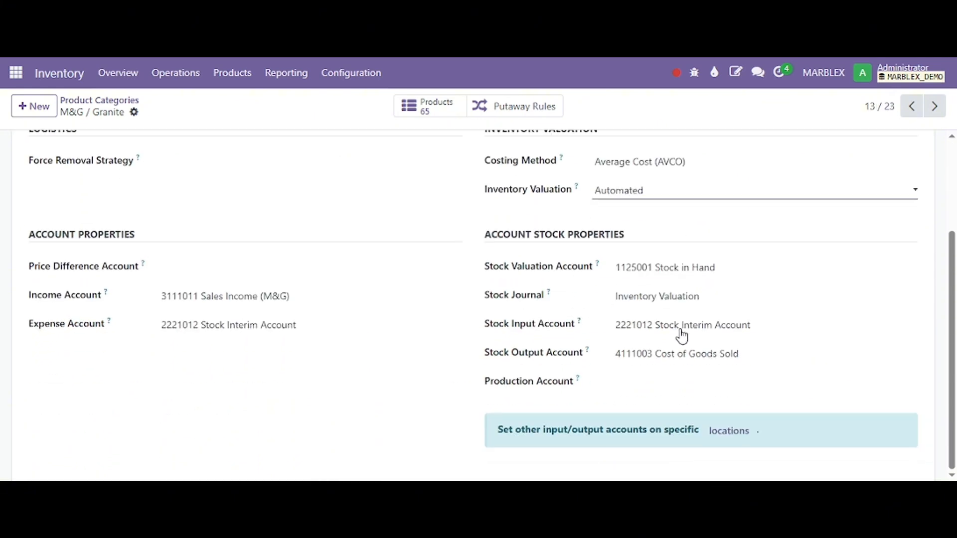
pyautogui.scroll(3, 584, 217)
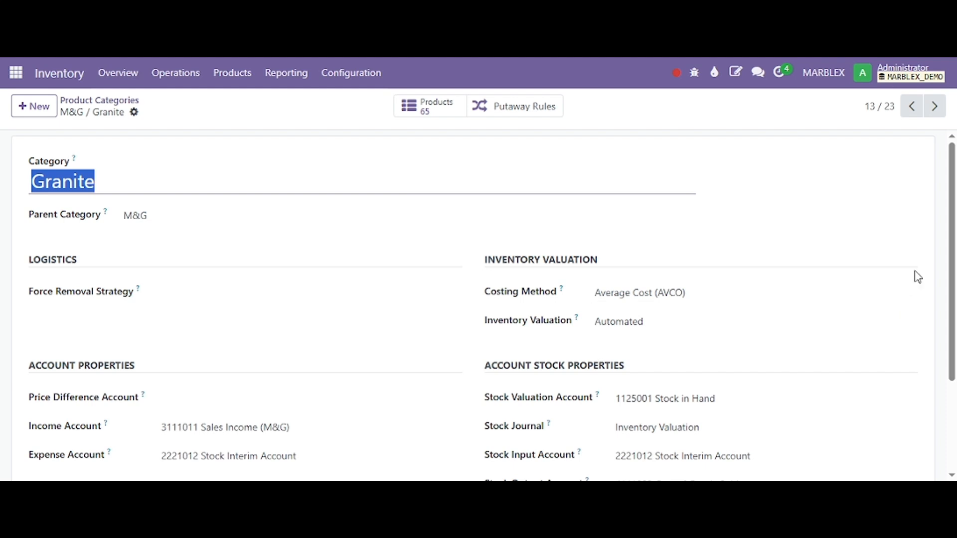
pyautogui.scroll(-2, 917, 275)
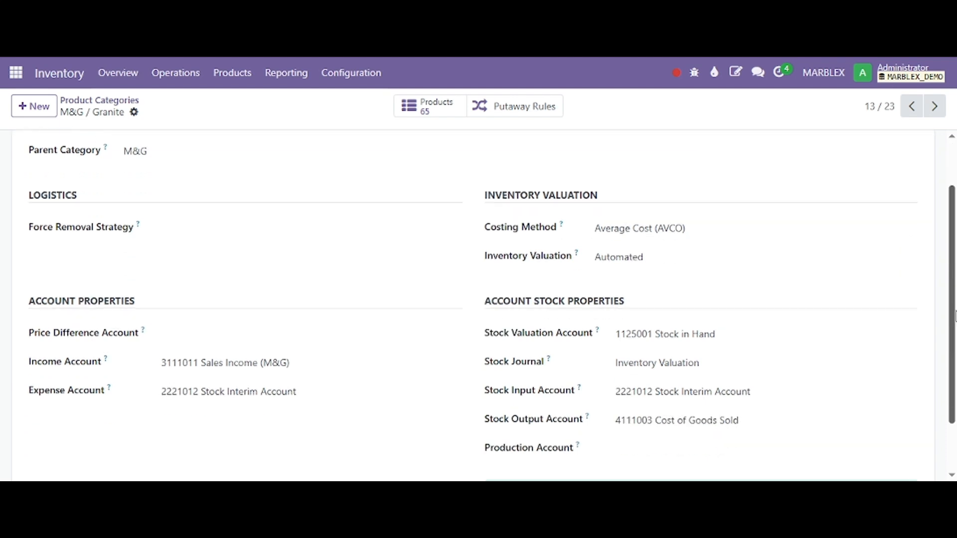
# Step: Go back to the M&G / Gangsaw category and highlight its name, parent category and Inventory Valuation settings
pyautogui.click(912, 108)
pyautogui.moveTo(508, 259); pyautogui.dragTo(583, 327)
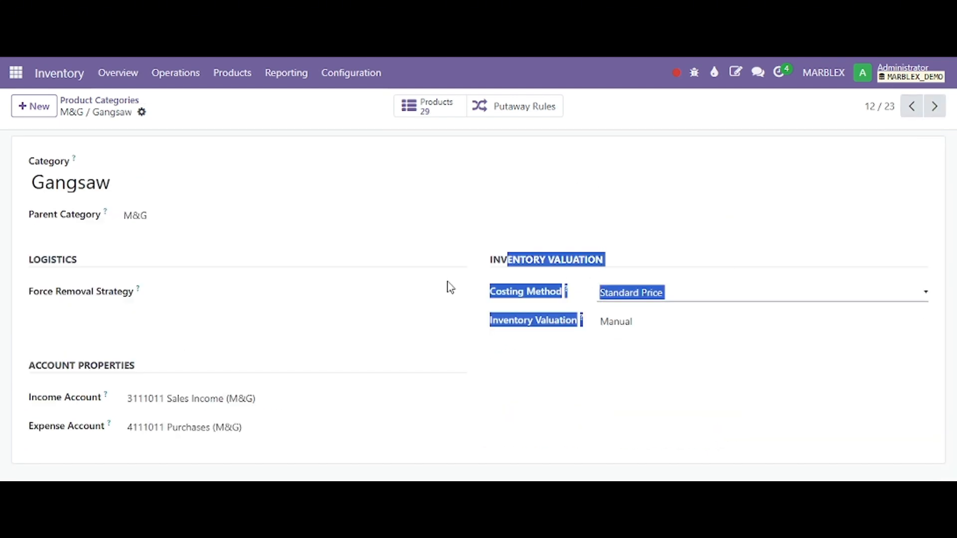
pyautogui.click(133, 216)
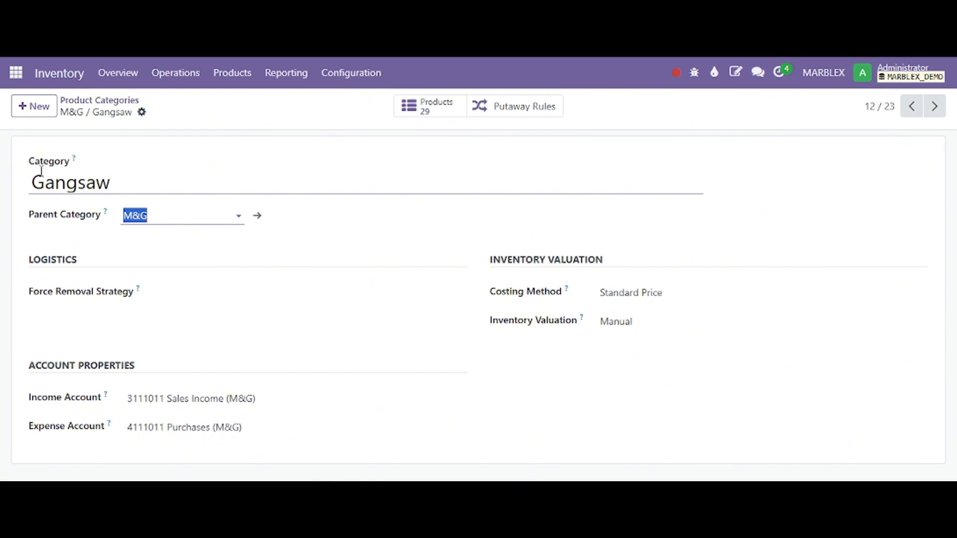
pyautogui.moveTo(34, 180); pyautogui.dragTo(115, 187)
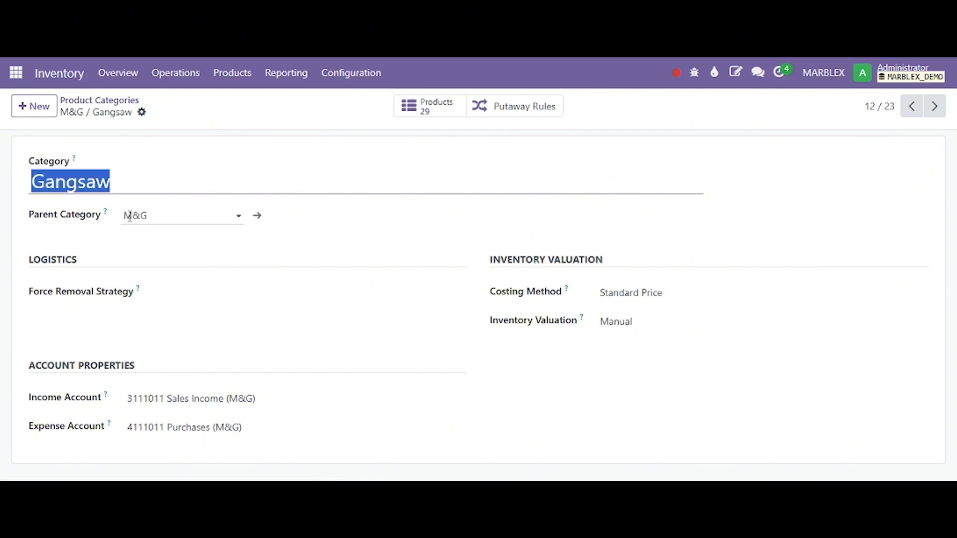
pyautogui.click(139, 215)
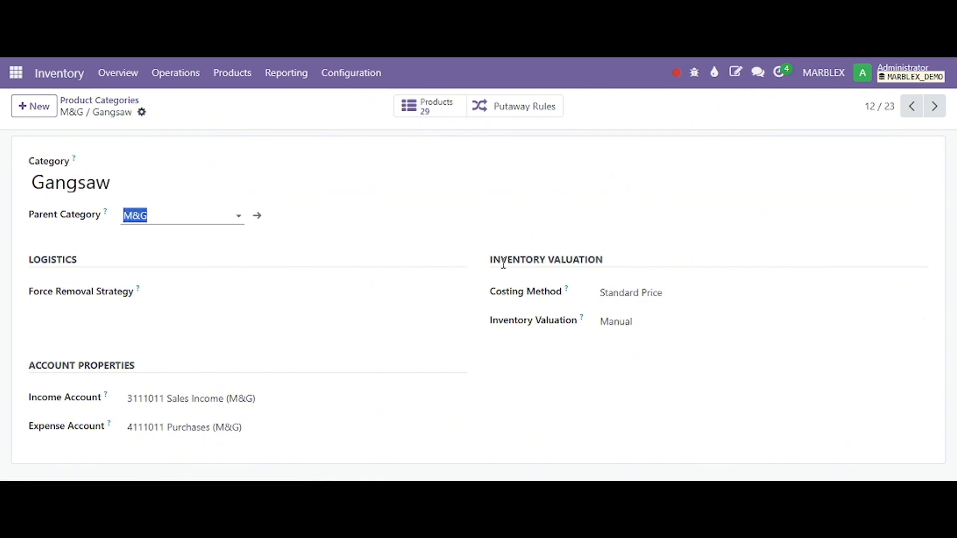
pyautogui.moveTo(492, 260); pyautogui.dragTo(659, 338)
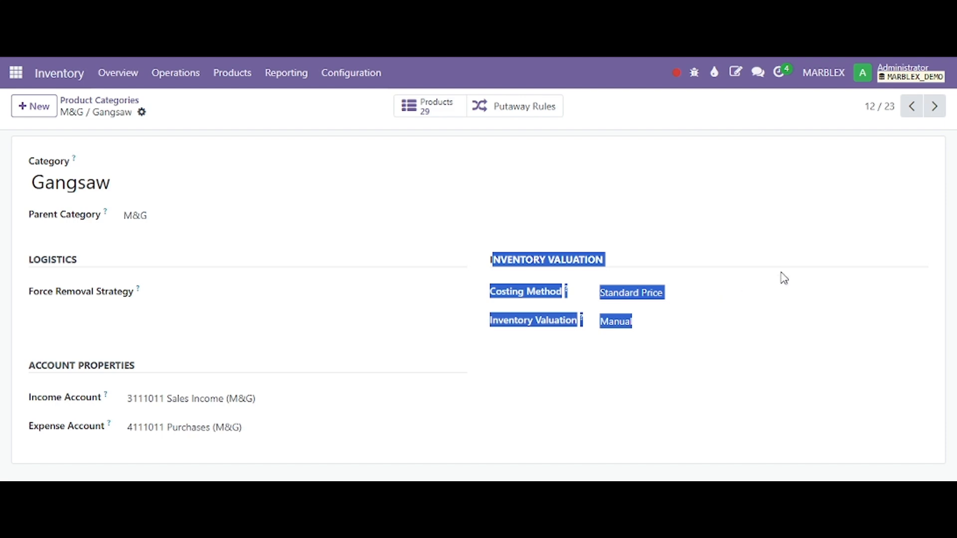
# Step: Return to the M&G / Granite category and examine its Account Stock Properties, including the Stock Input Account
pyautogui.click(934, 106)
pyautogui.scroll(-3, 658, 226)
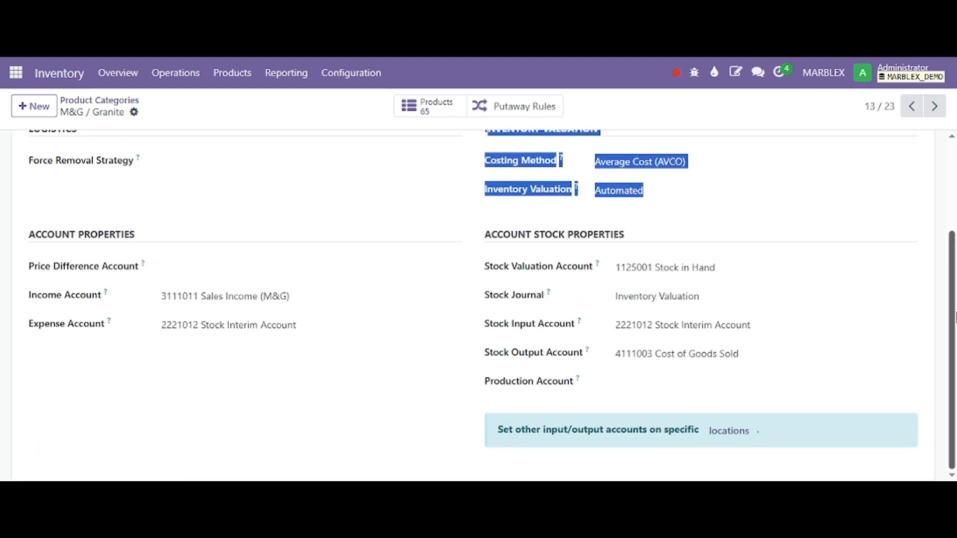
pyautogui.moveTo(945, 316); pyautogui.dragTo(938, 225)
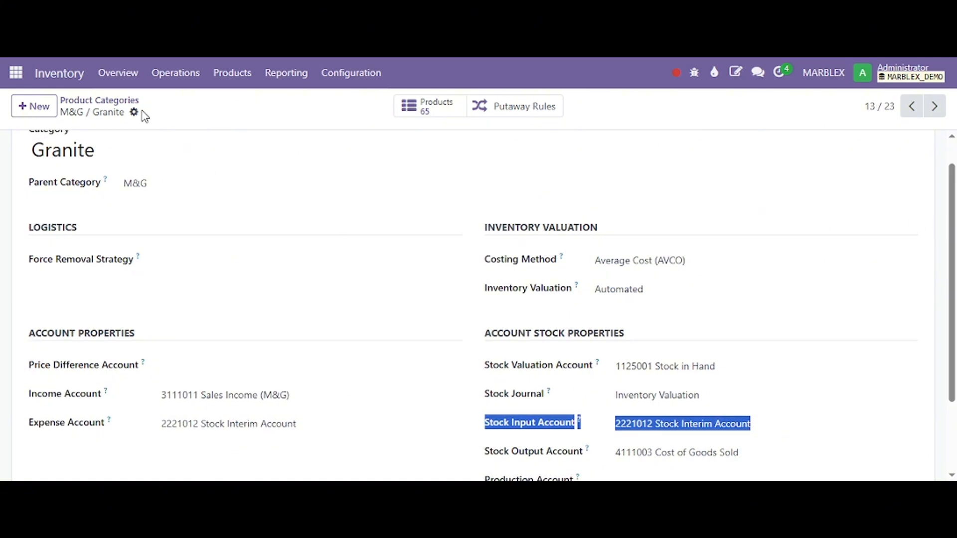
# Step: Open the Marble Products category from the Product Categories list and set its Costing Method to Standard Price
pyautogui.click(132, 101)
pyautogui.scroll(-2, 226, 258)
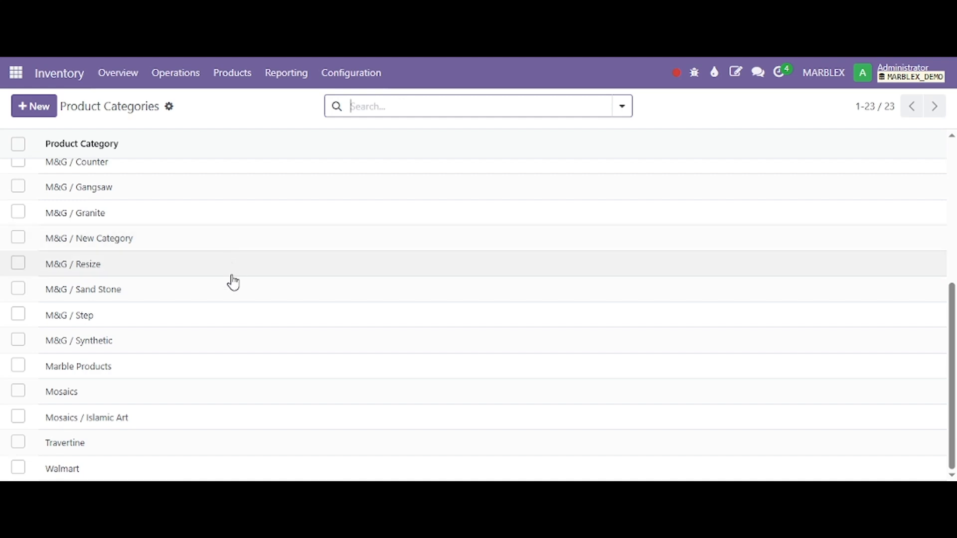
pyautogui.click(105, 375)
pyautogui.click(623, 263)
pyautogui.click(623, 283)
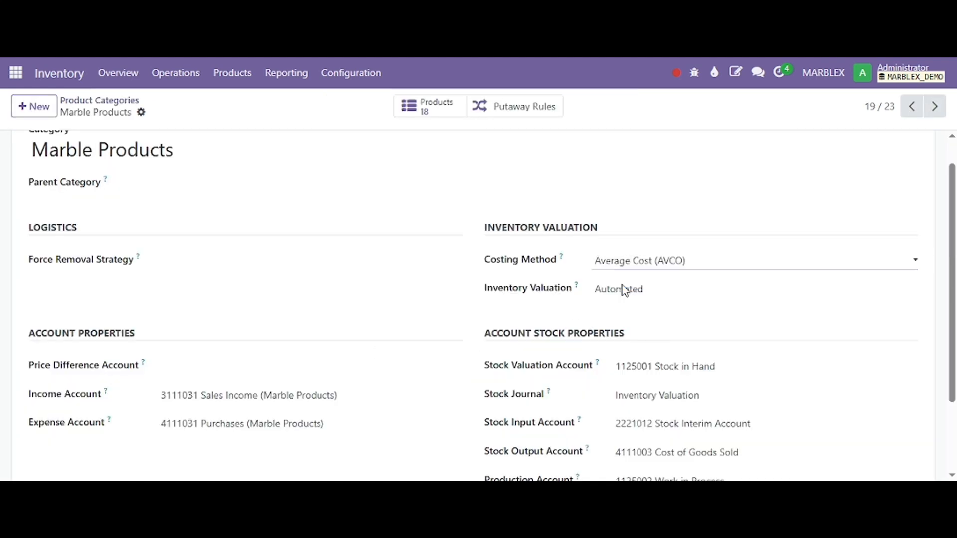
pyautogui.click(294, 309)
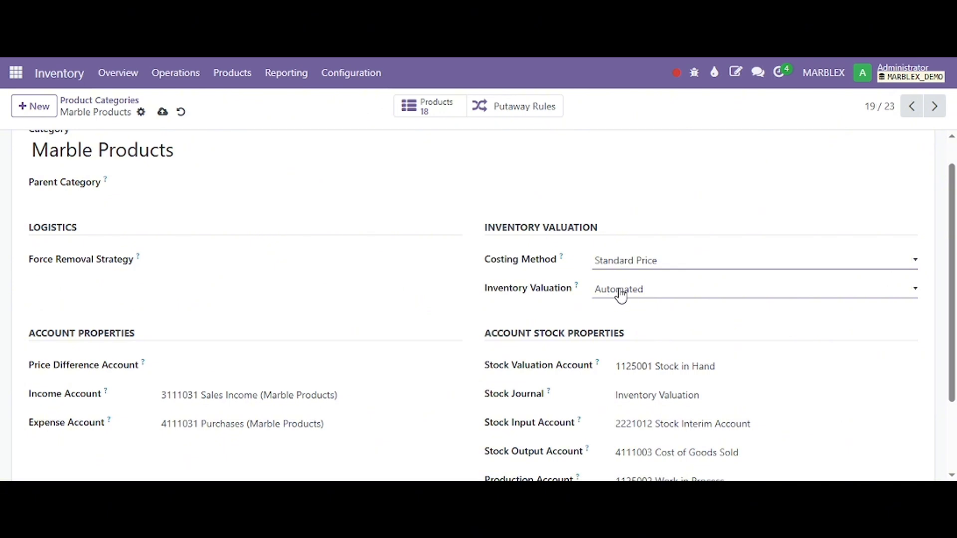
# Step: Set the Marble Products category's Inventory Valuation to Manual and save the record
pyautogui.click(627, 290)
pyautogui.click(607, 312)
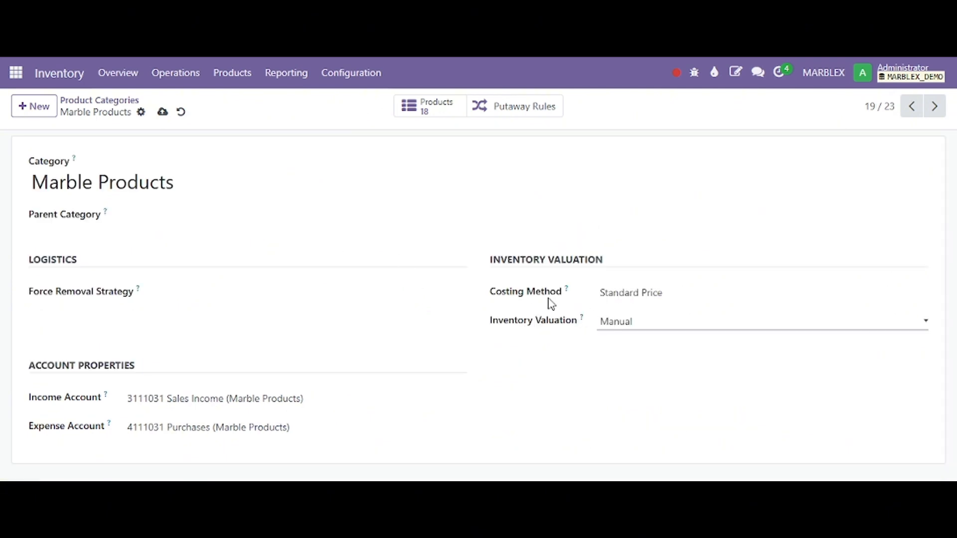
pyautogui.click(607, 290)
pyautogui.click(520, 254)
pyautogui.hotkey('alt', 's')
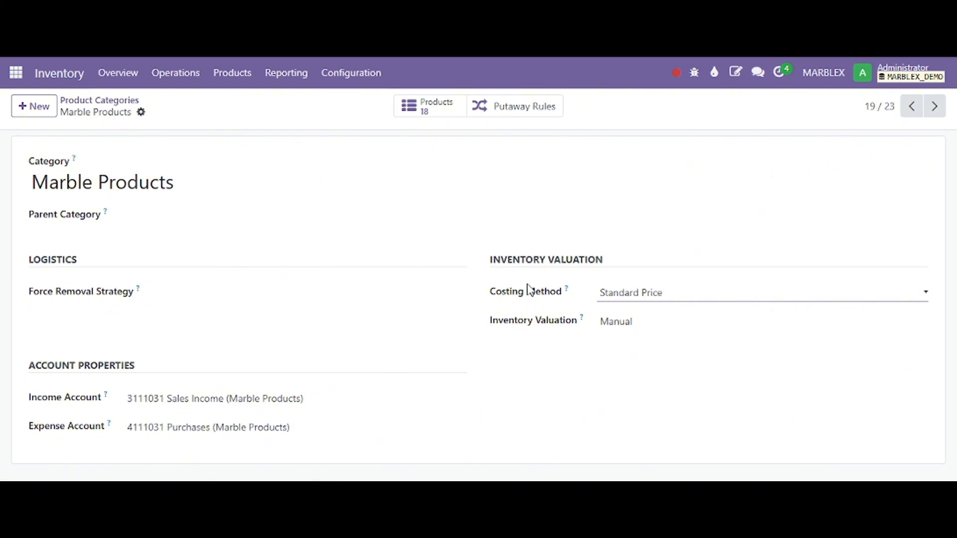
# Step: Launch Excel with a blank workbook and close the Document Recovery pane, removing the recovered files
pyautogui.moveTo(567, 295)
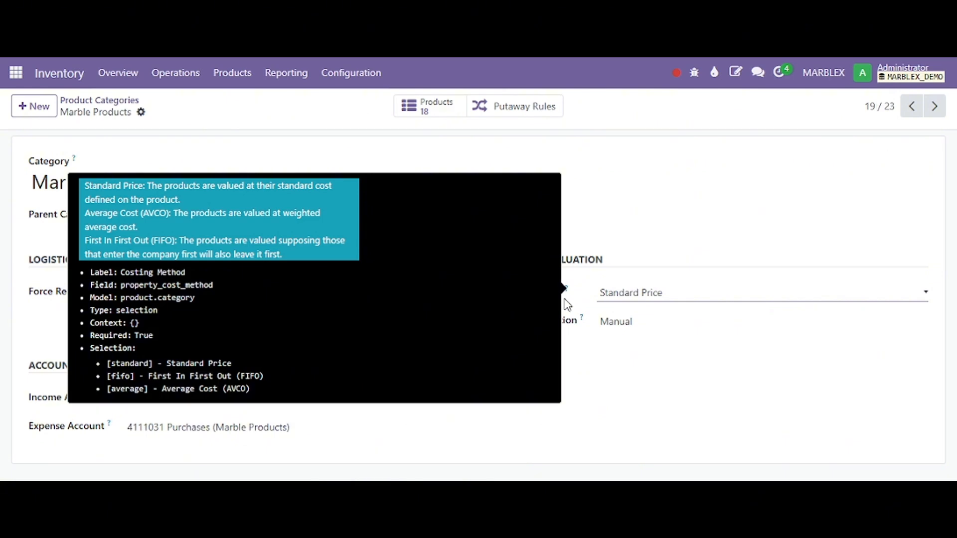
pyautogui.press('super+r')
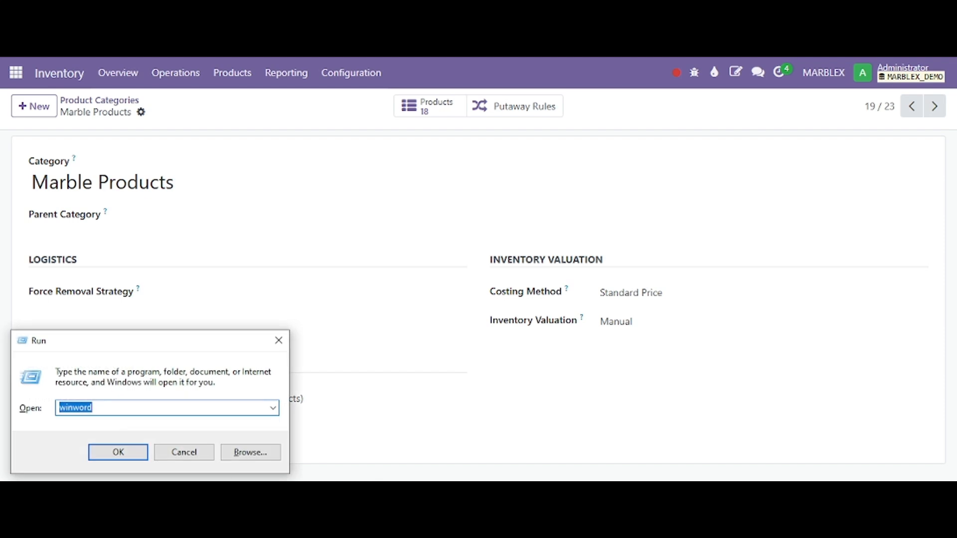
pyautogui.write('excel')
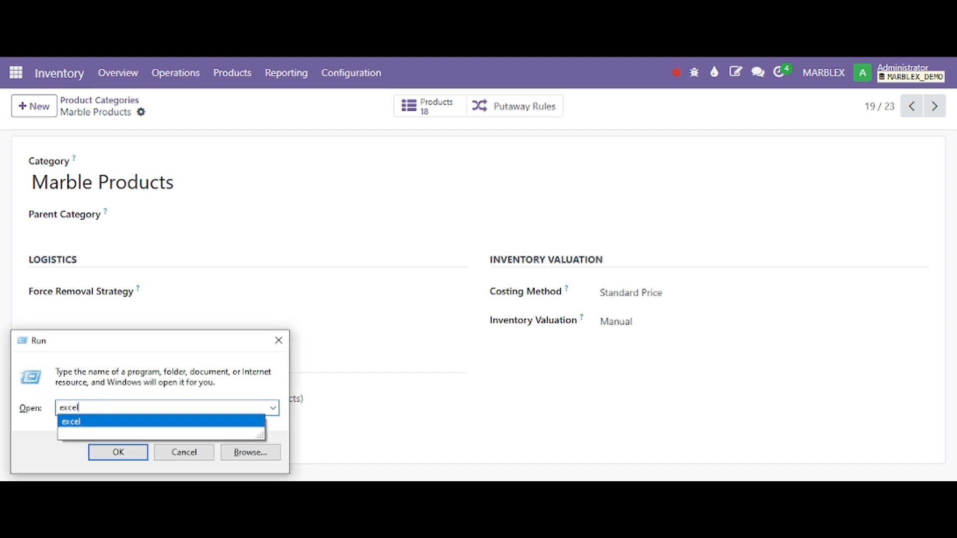
pyautogui.press('Return')
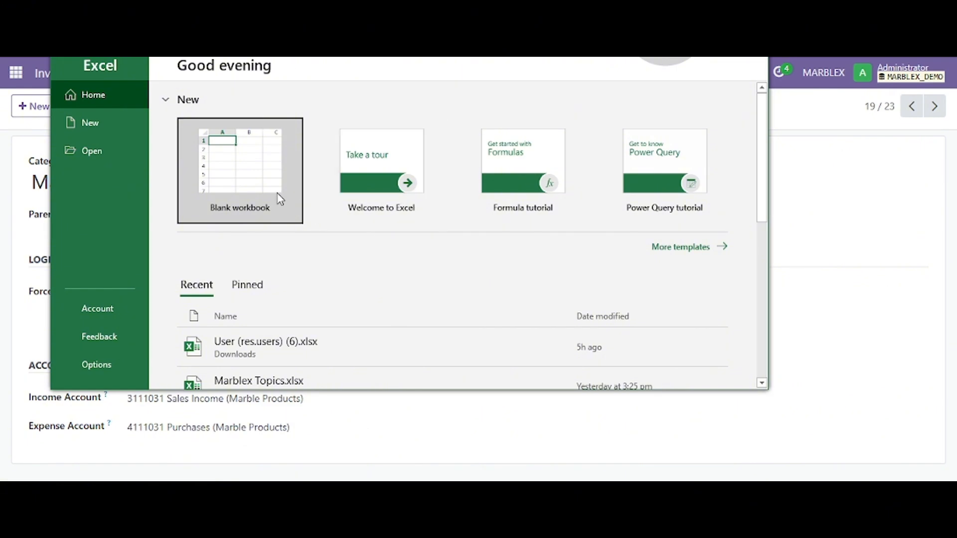
pyautogui.click(278, 199)
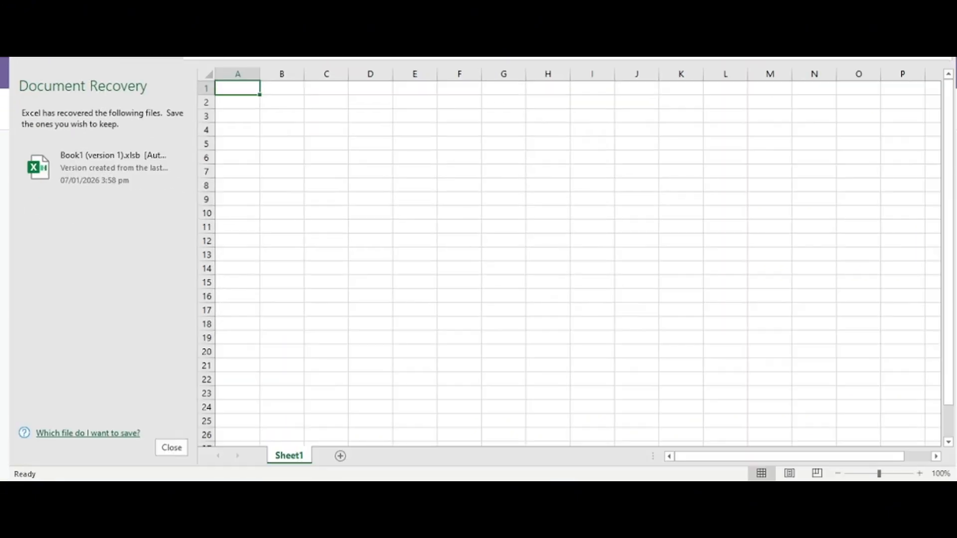
pyautogui.click(172, 447)
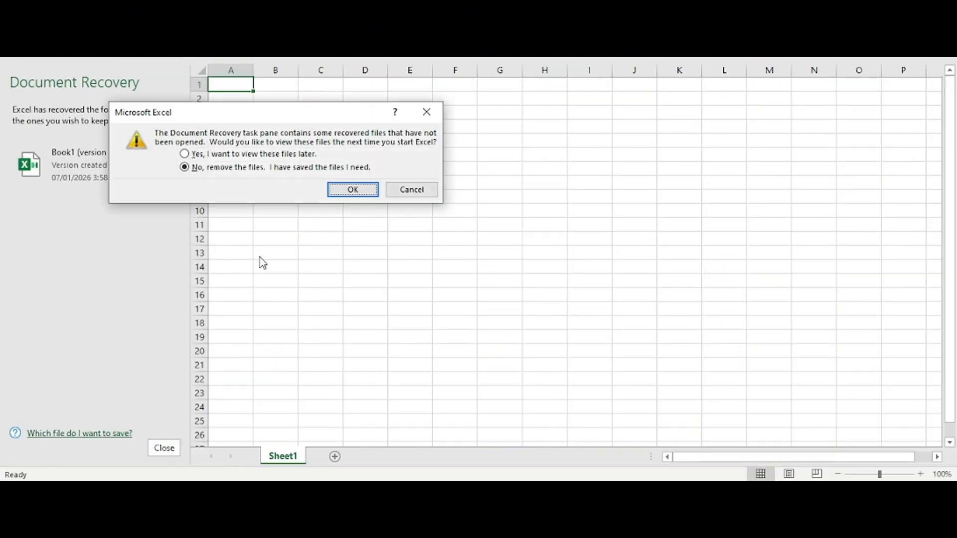
pyautogui.click(368, 188)
# Step: Enter the heading Standard Price in cell F6
pyautogui.click(257, 180)
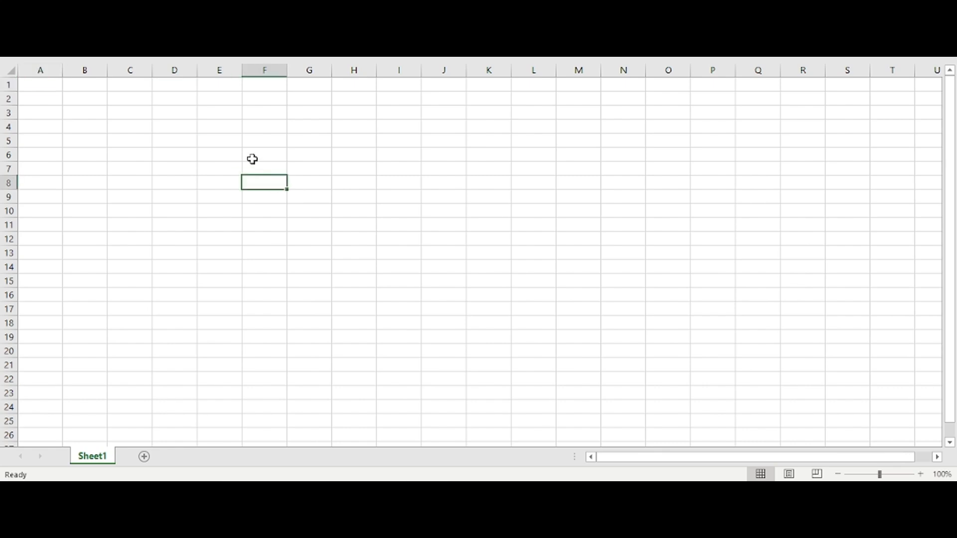
pyautogui.click(251, 156)
pyautogui.write('Standr')
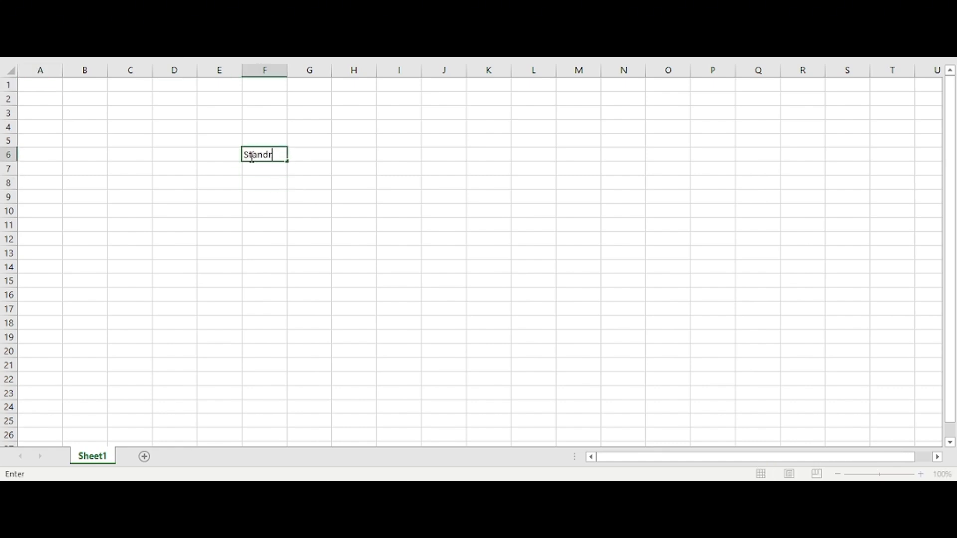
pyautogui.write('ard')
pyautogui.press('BackSpace')
pyautogui.press('BackSpace')
pyautogui.press('BackSpace')
pyautogui.press('BackSpace')
pyautogui.write('ard Price')
# Step: Enter the heading AVCO in cell K6, on the same row as the Standard Price heading
pyautogui.press('Right')
pyautogui.press('Right')
pyautogui.press('Right')
pyautogui.press('Right')
pyautogui.press('Right')
pyautogui.write('AVCO')
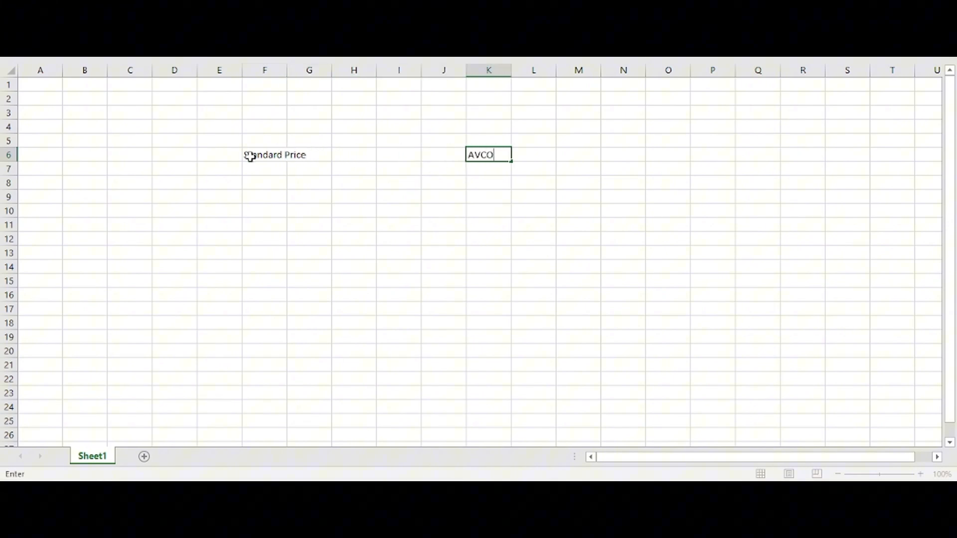
pyautogui.click(250, 156)
pyautogui.press('Return')
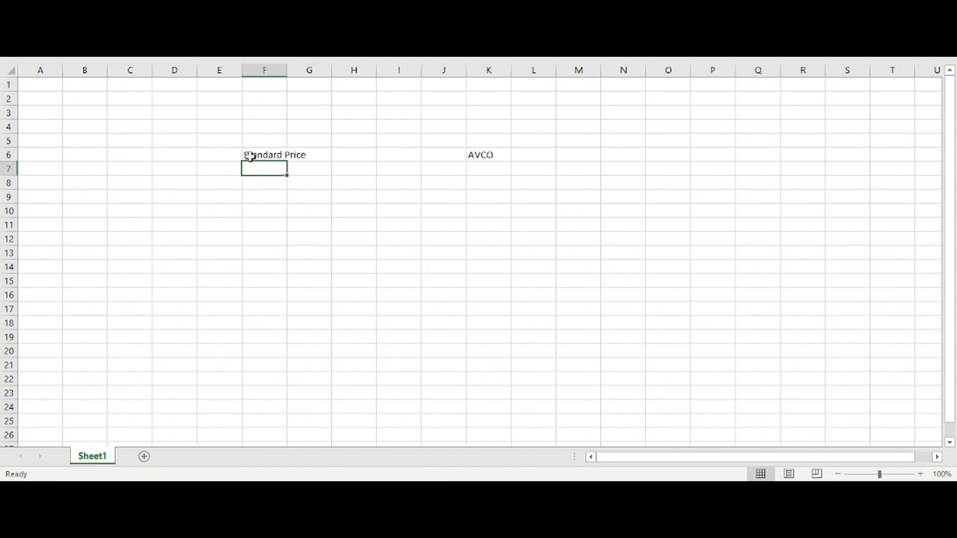
# Step: Enter the row label Purchase 1 in cell E9 and widen column E
pyautogui.click(329, 218)
pyautogui.click(228, 197)
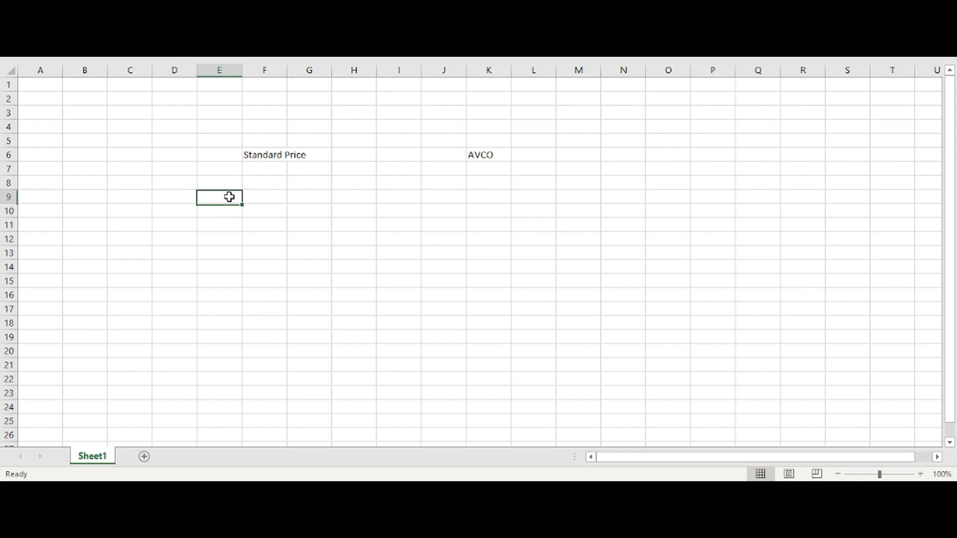
pyautogui.write('Purcashe')
pyautogui.press('BackSpace')
pyautogui.press('BackSpace')
pyautogui.press('BackSpace')
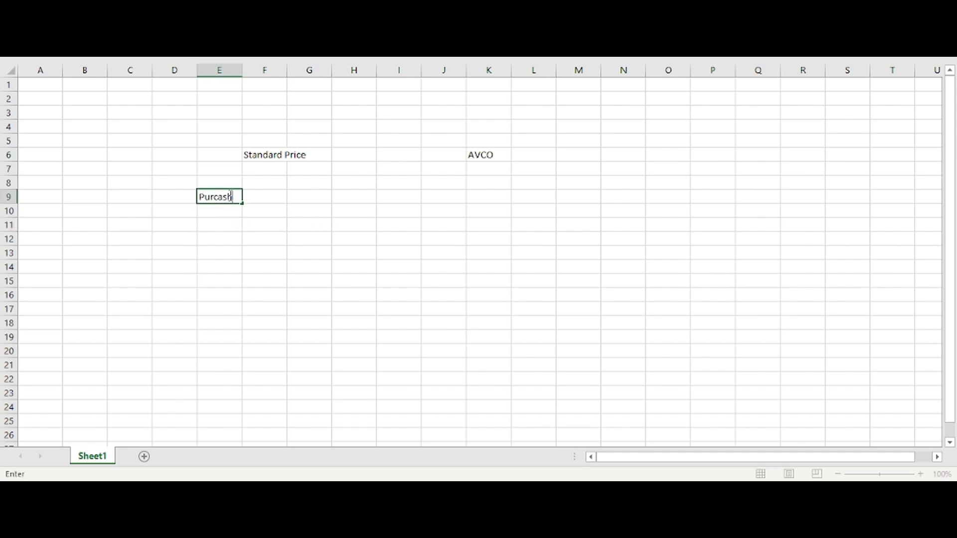
pyautogui.write('hse')
pyautogui.press('BackSpace')
pyautogui.press('BackSpace')
pyautogui.press('BackSpace')
pyautogui.press('BackSpace')
pyautogui.write('hase')
pyautogui.press('Tab')
pyautogui.moveTo(244, 70); pyautogui.dragTo(272, 71)
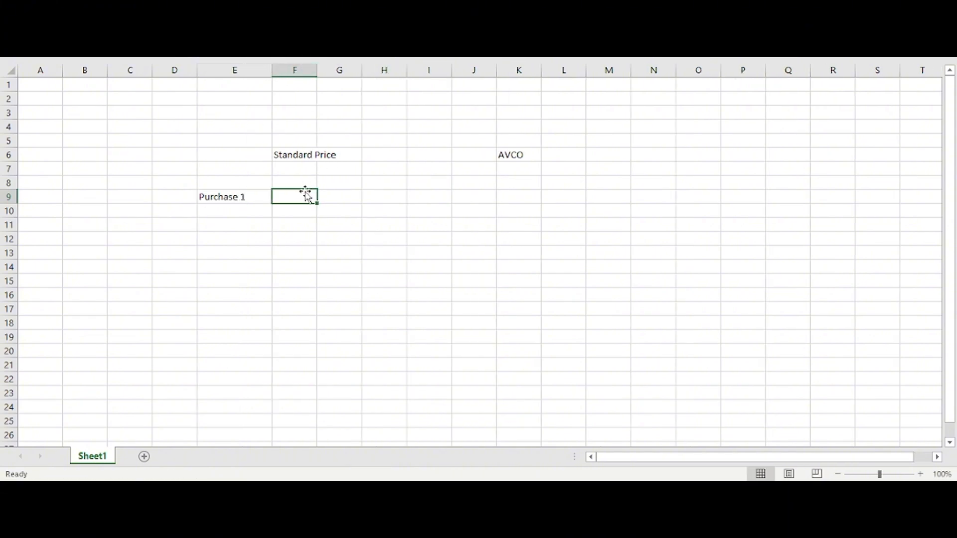
# Step: Enter a quantity of 100 in F9 and add the headers QTY, Rate and Amount in F8:H8
pyautogui.write('100')
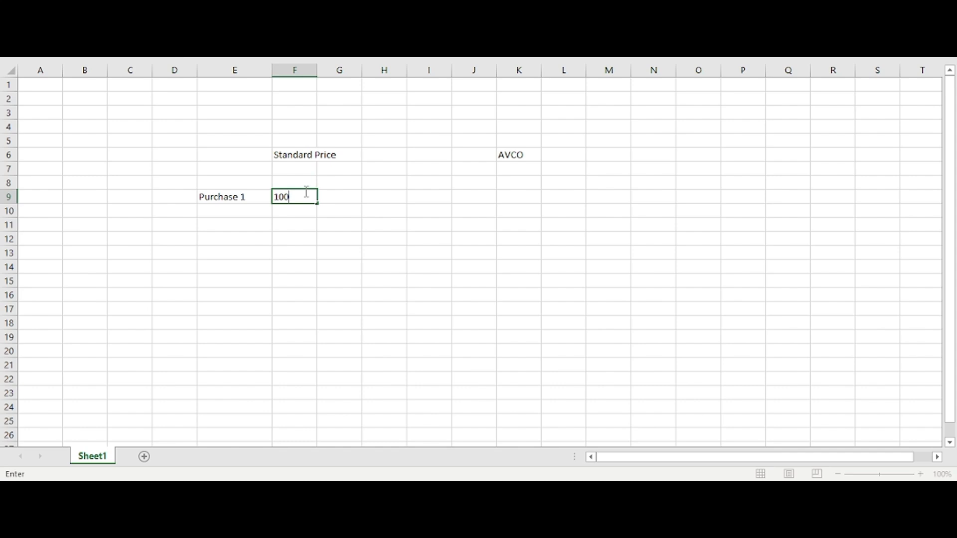
pyautogui.press('Up')
pyautogui.press('Up')
pyautogui.press('Down')
pyautogui.write('QTY')
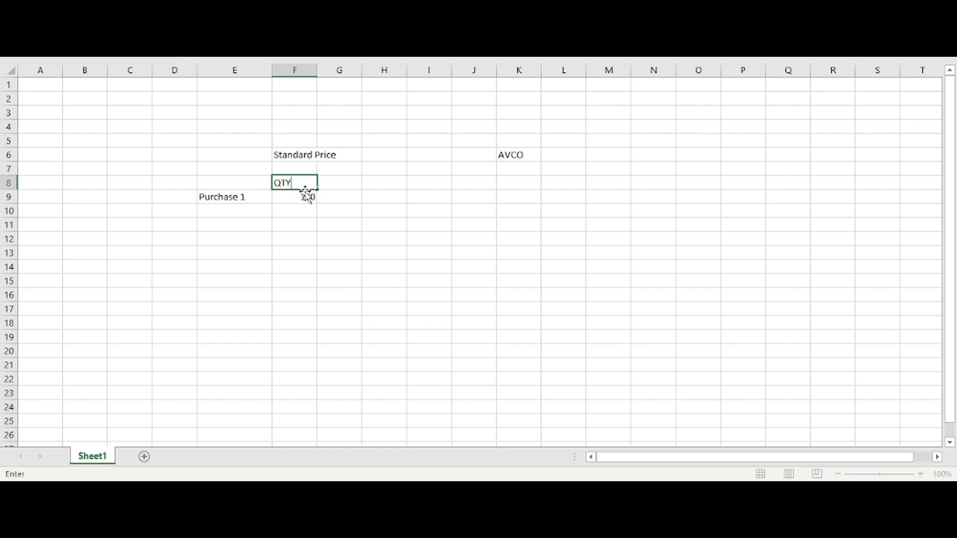
pyautogui.press('Right')
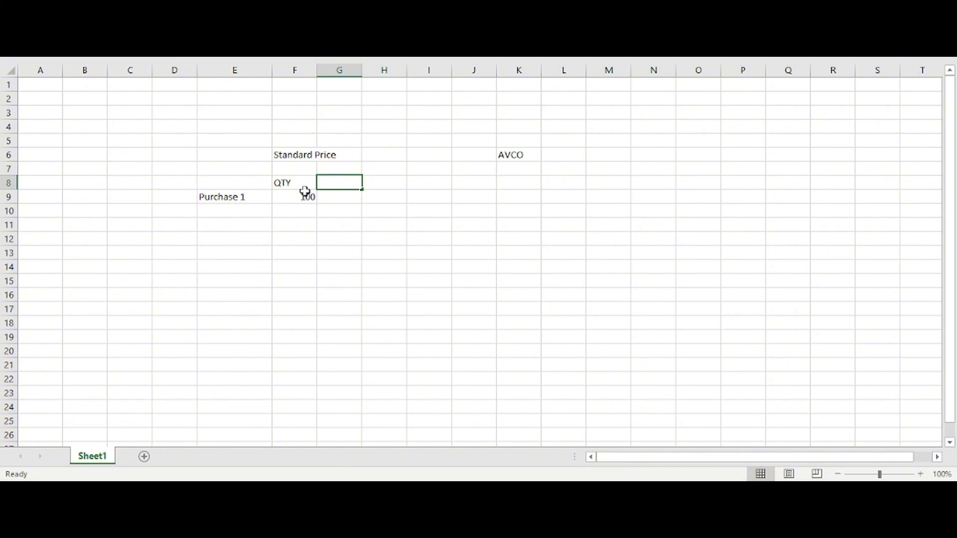
pyautogui.write('Rate')
pyautogui.press('Tab')
pyautogui.press('Down')
pyautogui.press('Up')
pyautogui.write('Amou')
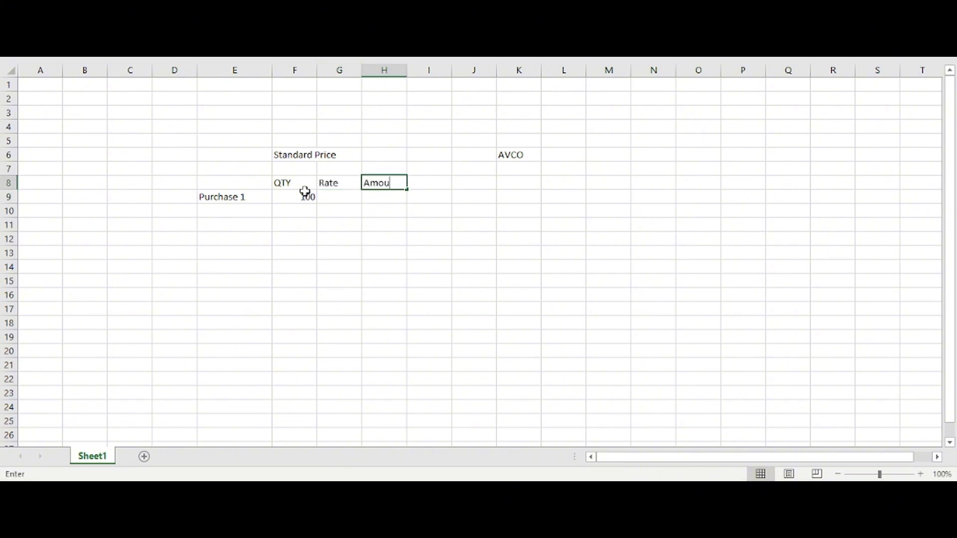
pyautogui.write('nt')
pyautogui.press('Return')
# Step: Calculate the Purchase 1 amount in H9 with the formula =G9*F9
pyautogui.write('=')
pyautogui.press('Left')
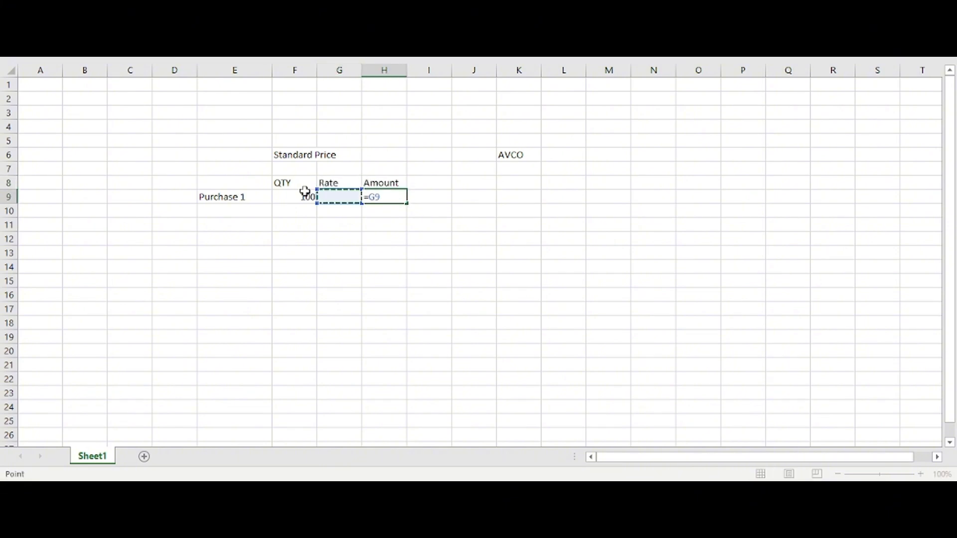
pyautogui.write('*')
pyautogui.click(305, 194)
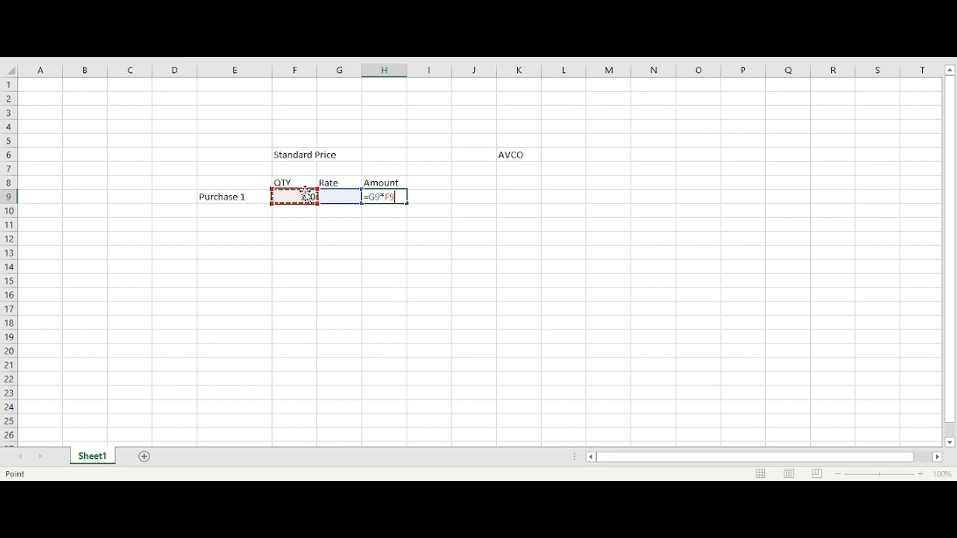
pyautogui.press('Return')
# Step: Set the Purchase 1 rate in G9 to 350
pyautogui.click(339, 211)
pyautogui.click(306, 195)
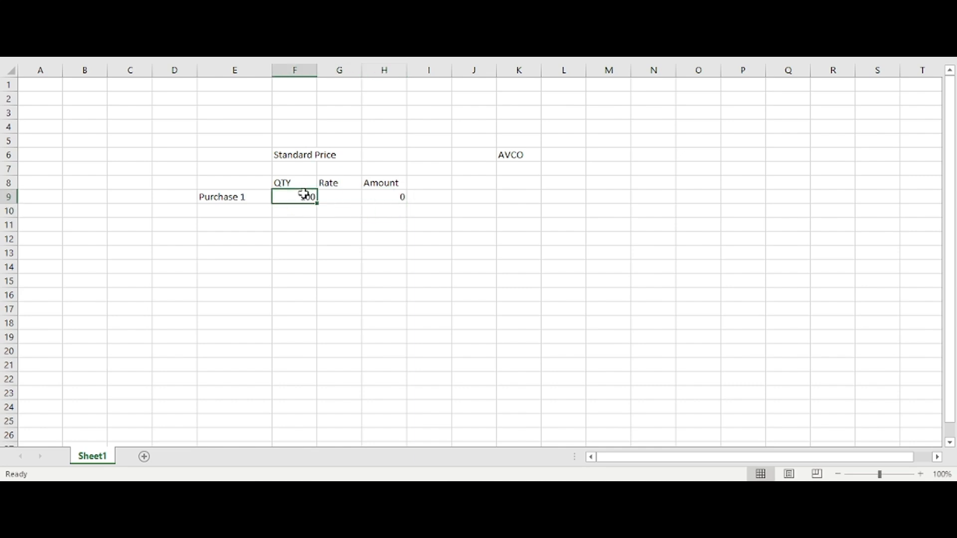
pyautogui.press('Right')
pyautogui.write('350')
pyautogui.press('Return')
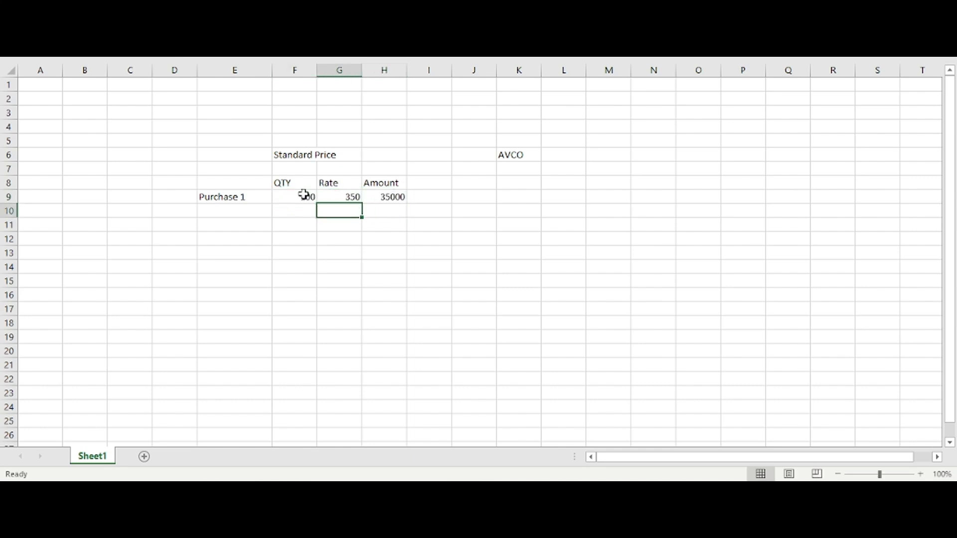
pyautogui.press('Left')
# Step: Center the contents of the table range F8:H12 horizontally
pyautogui.moveTo(278, 182); pyautogui.dragTo(387, 233)
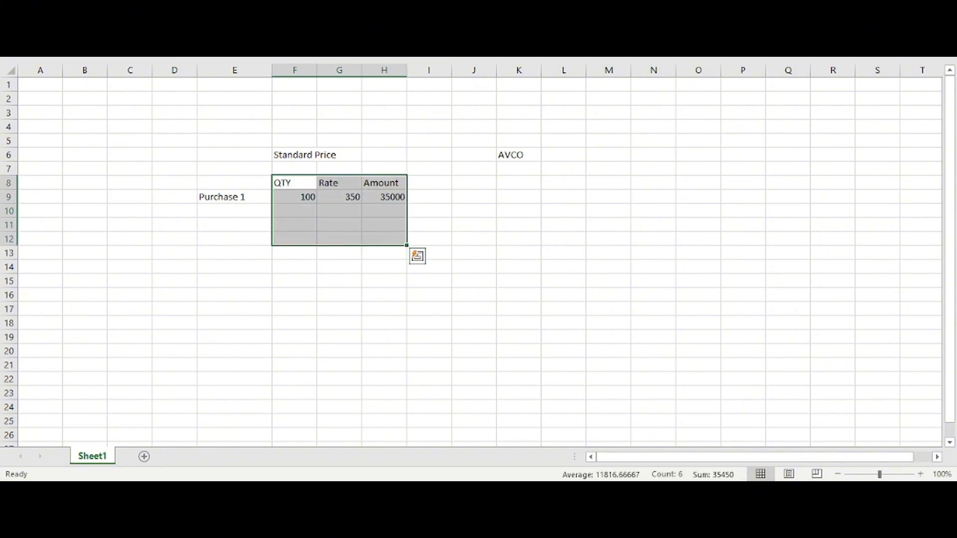
pyautogui.click(50, 12)
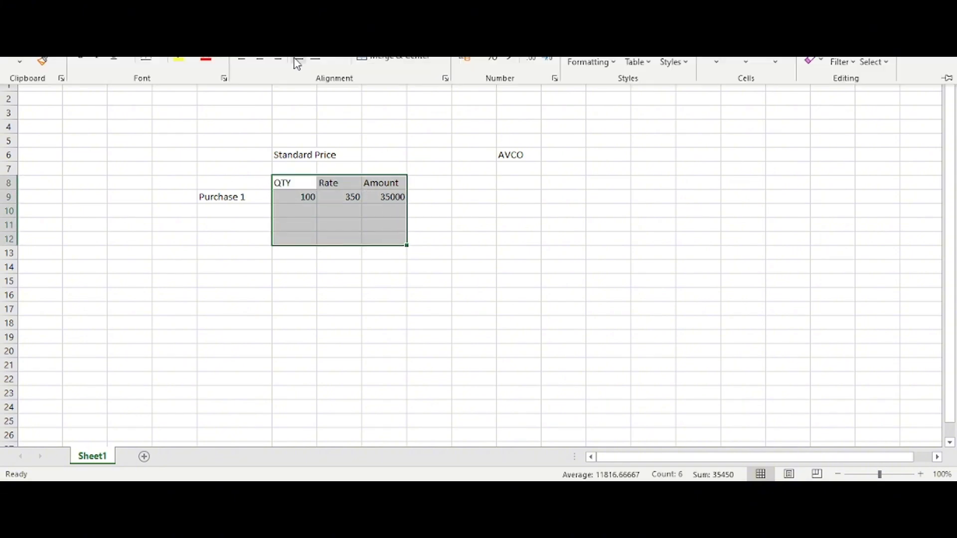
pyautogui.click(360, 243)
# Step: Extend the Purchase 1 label down through E11 as a series, adding Purchase 2 and Purchase 3
pyautogui.click(284, 208)
pyautogui.click(254, 196)
pyautogui.moveTo(272, 203); pyautogui.dragTo(274, 230)
# Step: Fill the Purchase 2 row with quantity 100 and rate 345, and copy the amount formula down into H10
pyautogui.click(309, 213)
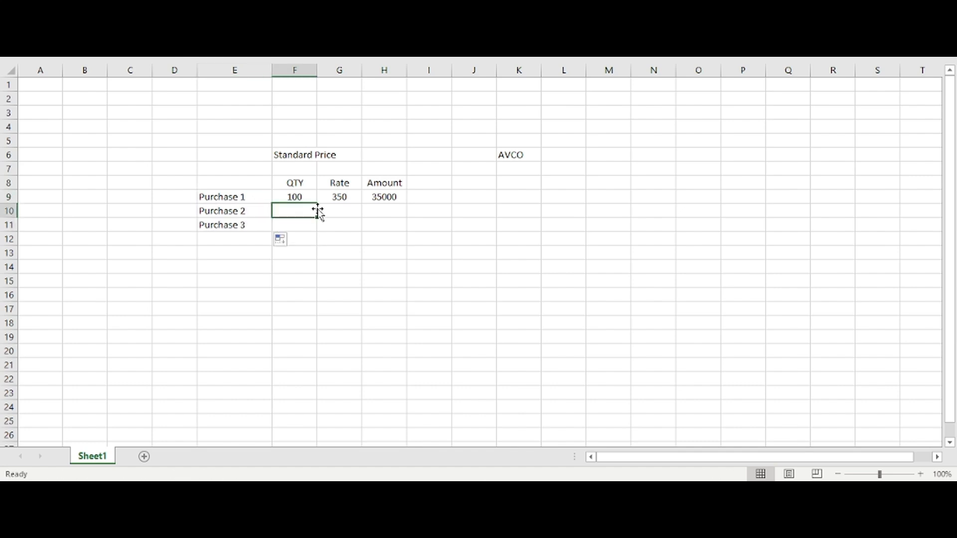
pyautogui.write('100')
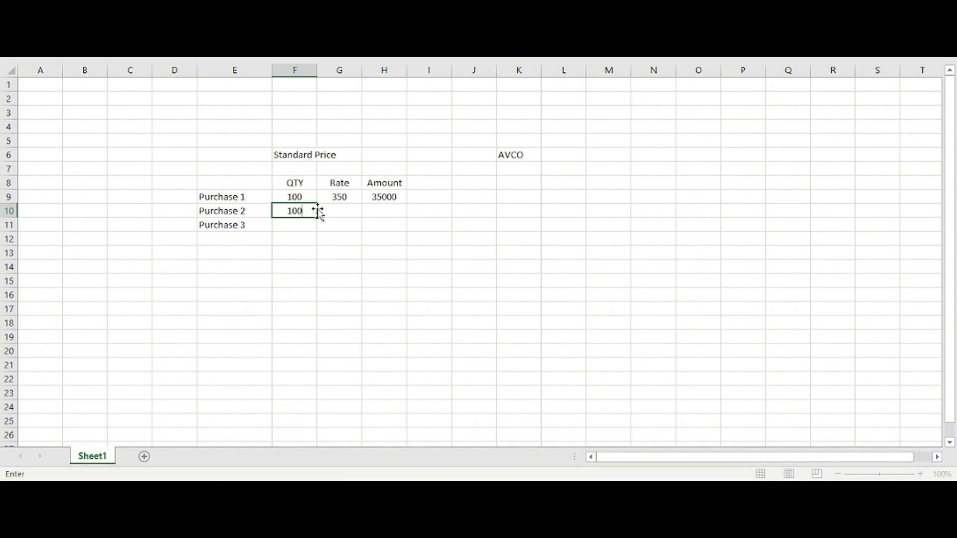
pyautogui.press('Tab')
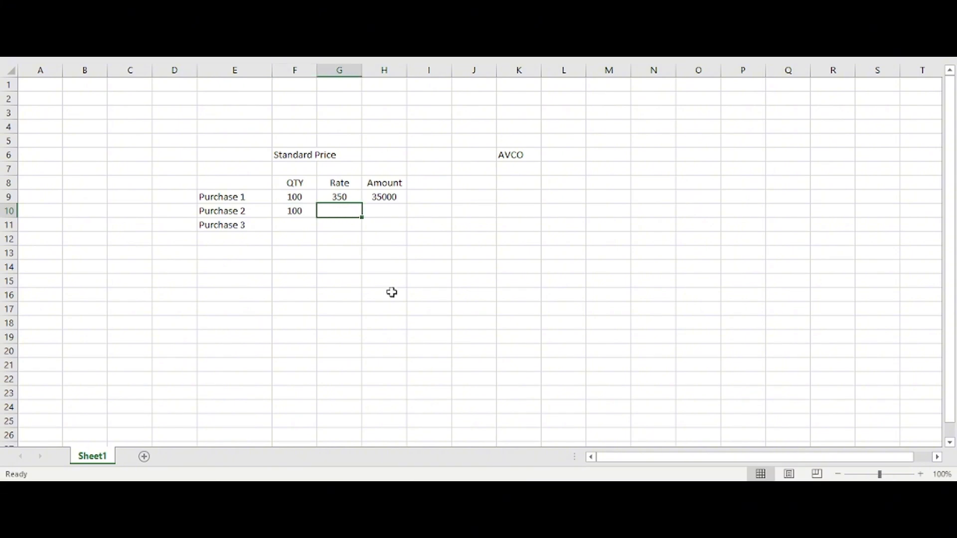
pyautogui.write('345')
pyautogui.press('Tab')
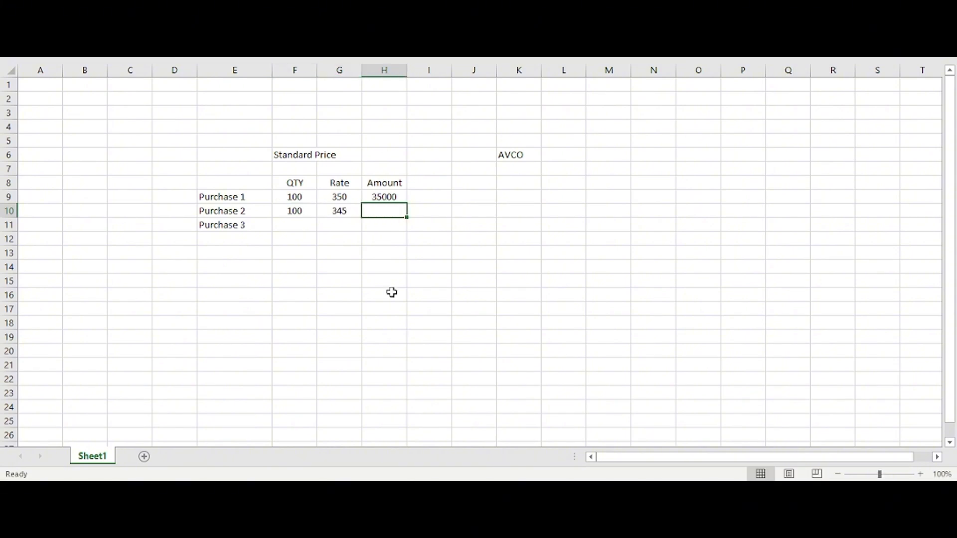
pyautogui.hotkey('ctrl', 'd')
pyautogui.press('Down')
pyautogui.press('Left')
pyautogui.press('Left')
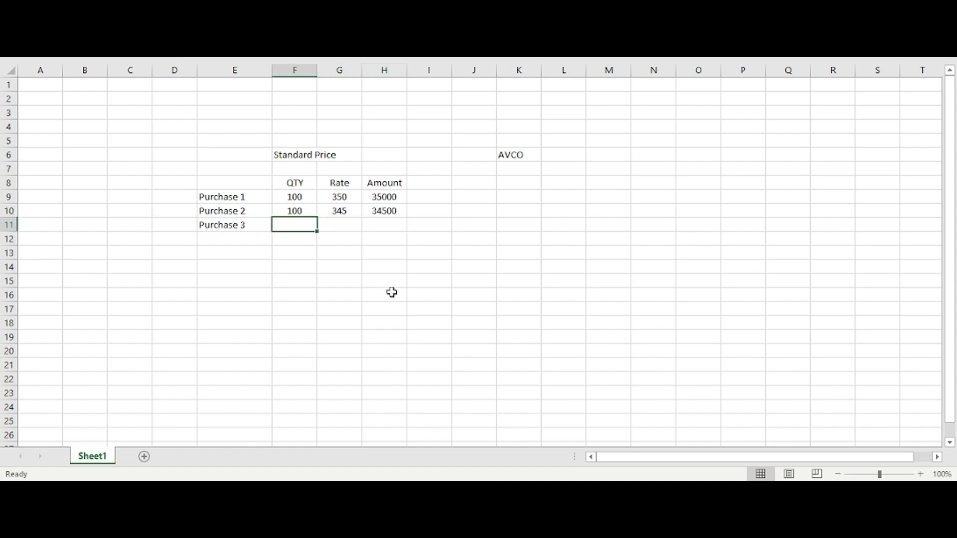
# Step: Set the quantities to 110 for Purchase 2 and 125 for Purchase 3
pyautogui.write('100')
pyautogui.press('Tab')
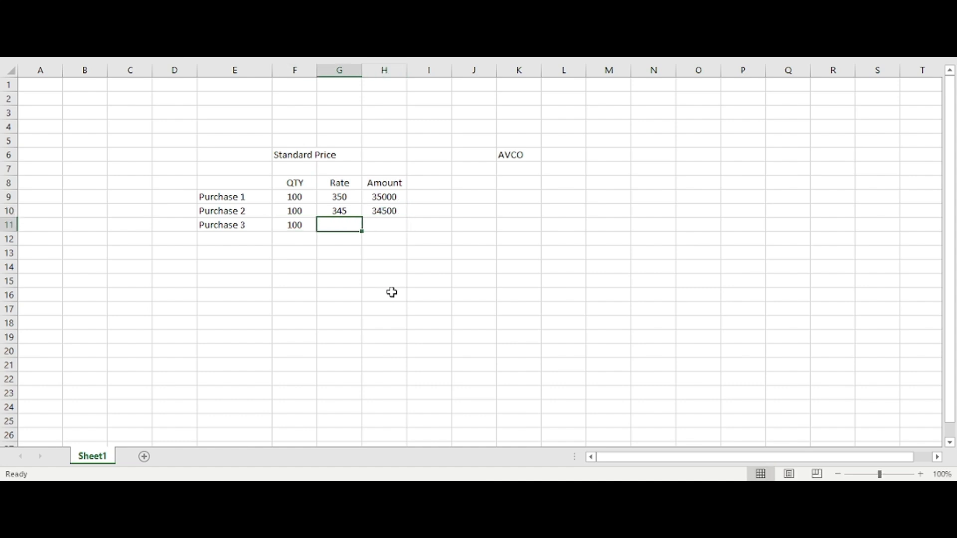
pyautogui.press('Left')
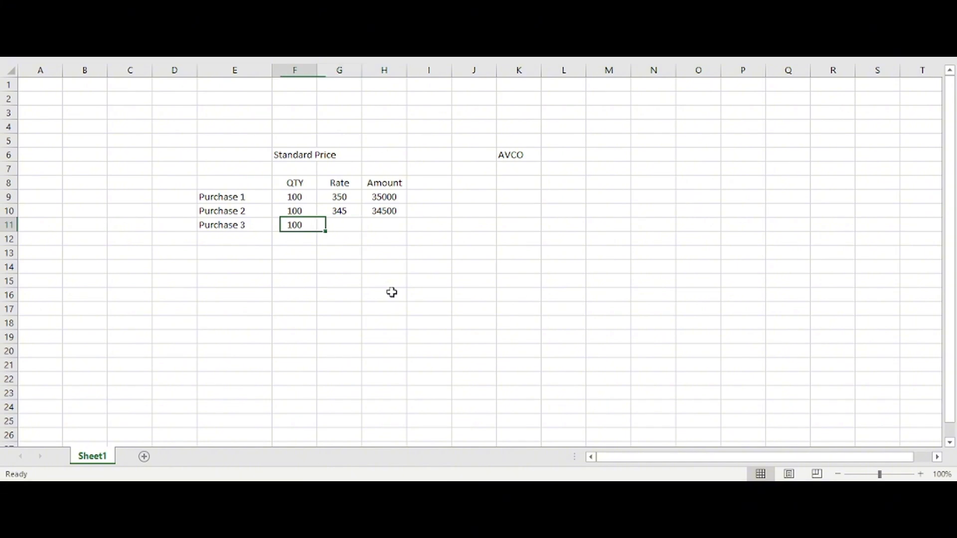
pyautogui.press('Up')
pyautogui.write('1')
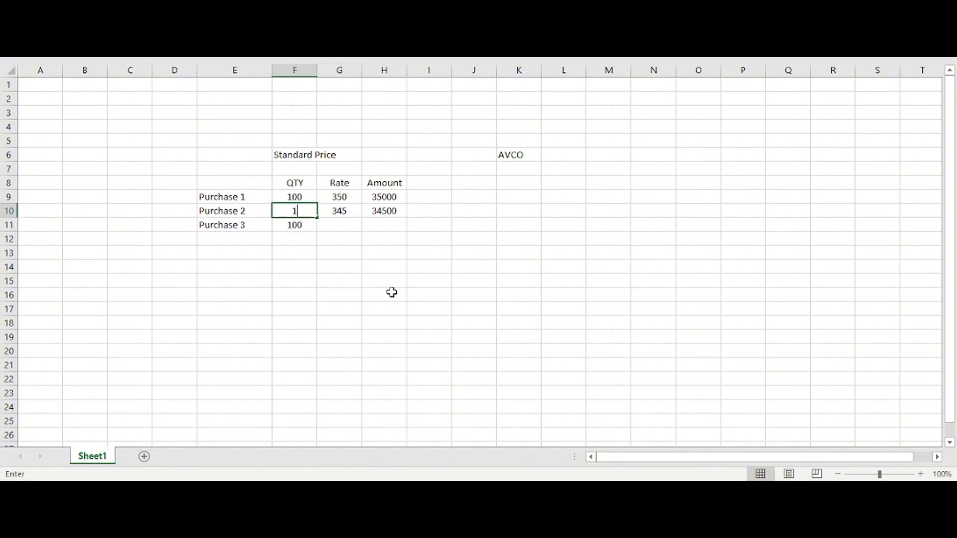
pyautogui.press('Return')
pyautogui.write('125')
pyautogui.press('Tab')
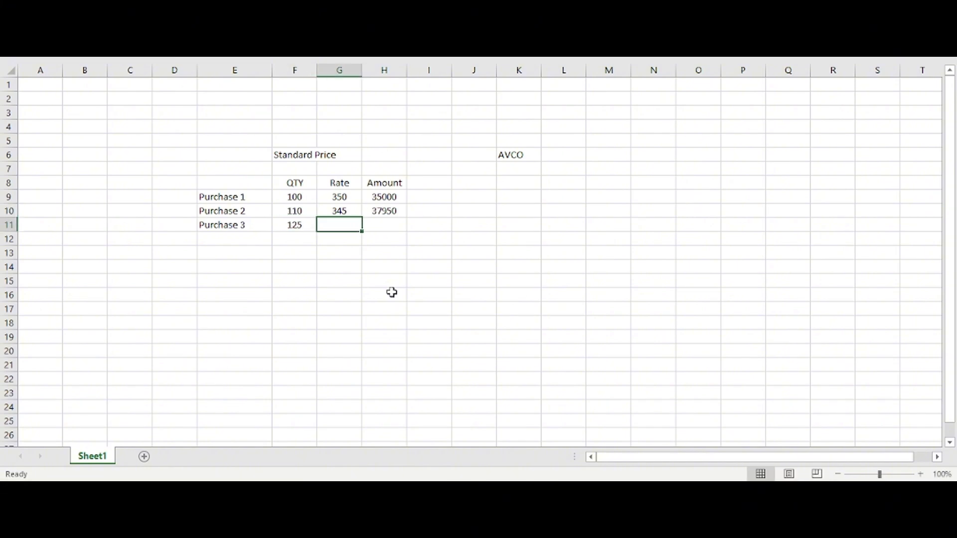
# Step: Set the Purchase 3 rate to 355 and copy the amount formula down into H11
pyautogui.write('350')
pyautogui.press('Return')
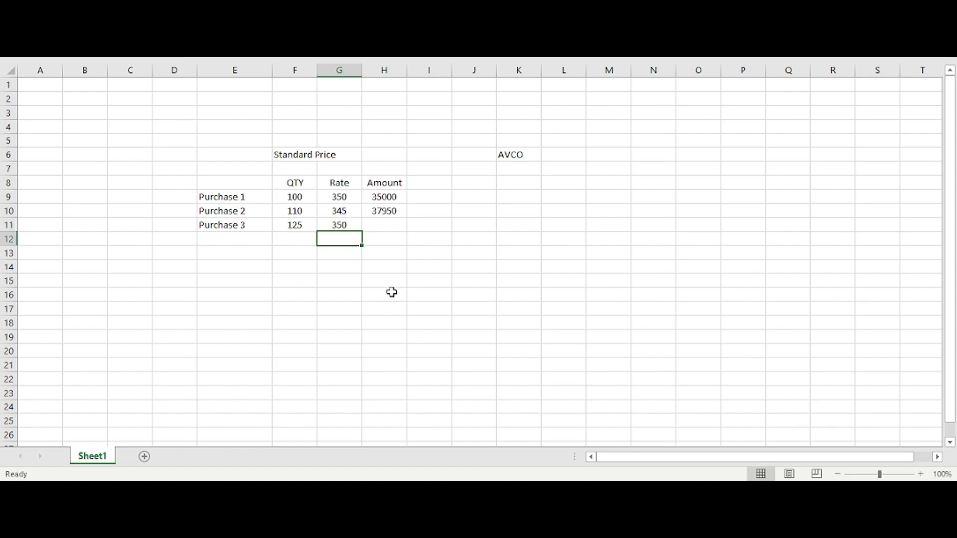
pyautogui.press('Up')
pyautogui.write('355')
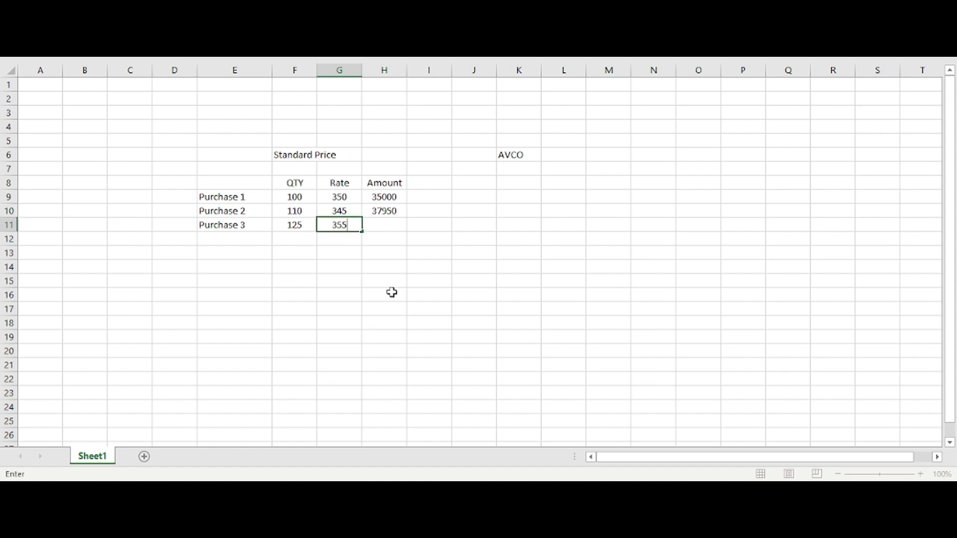
pyautogui.press('Tab')
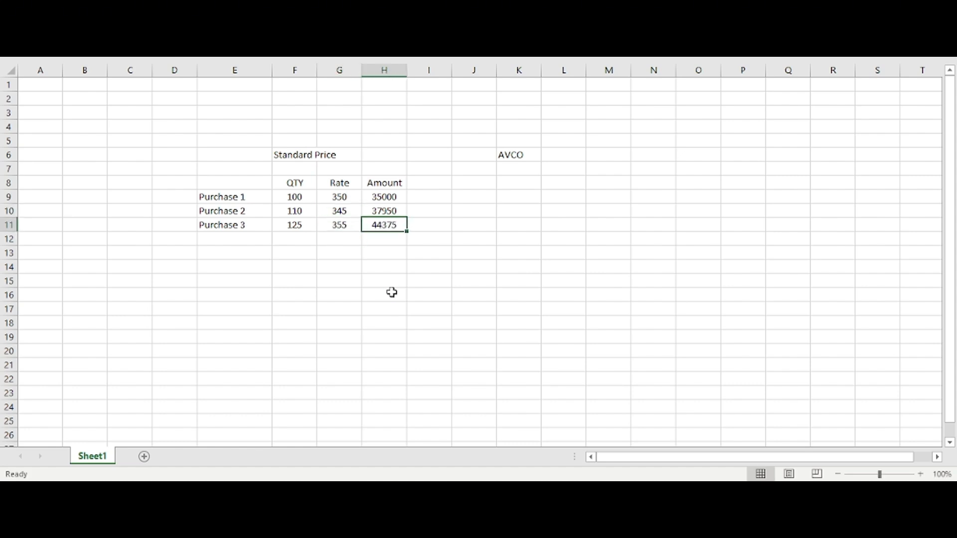
# Step: Total the three purchase amounts in cell H12 with a sum formula
pyautogui.press('Down')
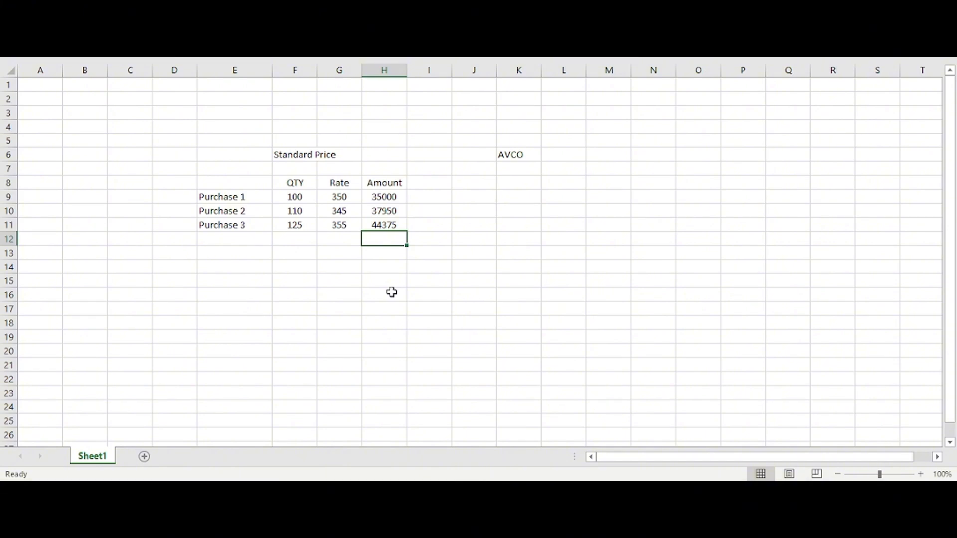
pyautogui.hotkey('alt', '=')
pyautogui.press('Return')
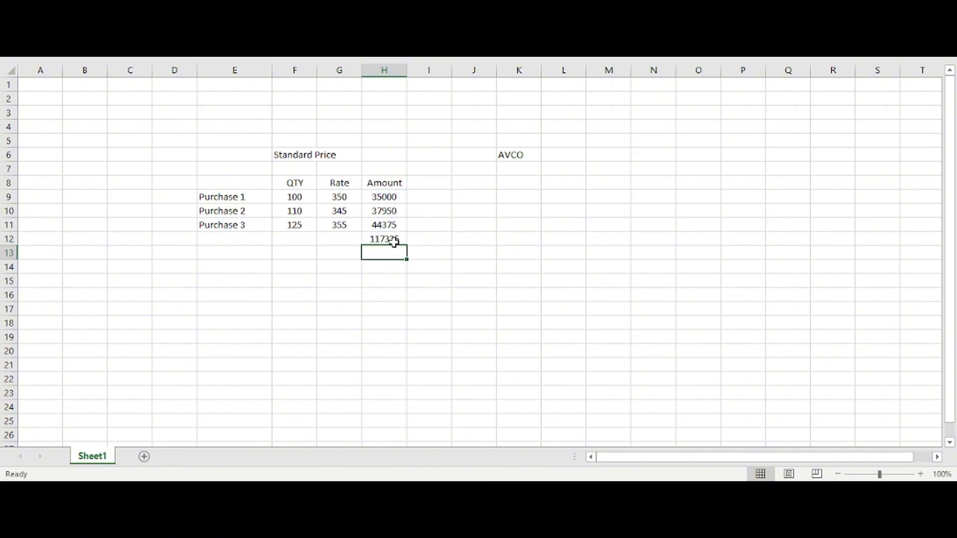
# Step: Format the total in H12 with a thousands separator and two decimals using the Comma Style
pyautogui.moveTo(390, 195); pyautogui.dragTo(395, 238)
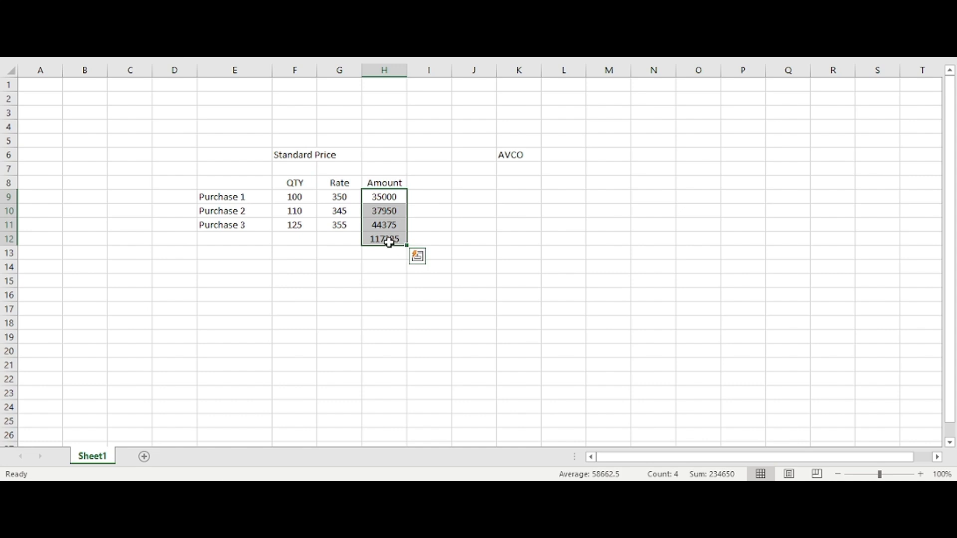
pyautogui.click(390, 241)
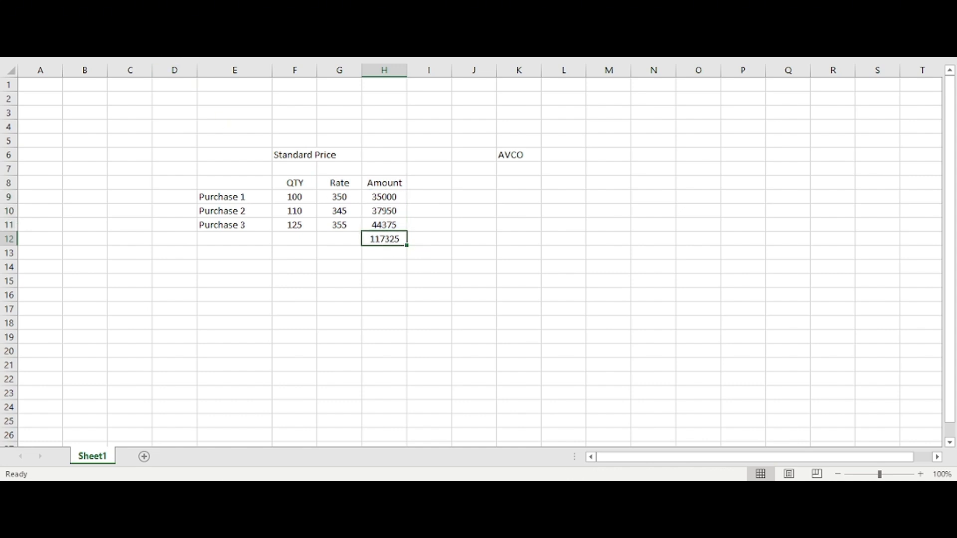
pyautogui.click(54, 10)
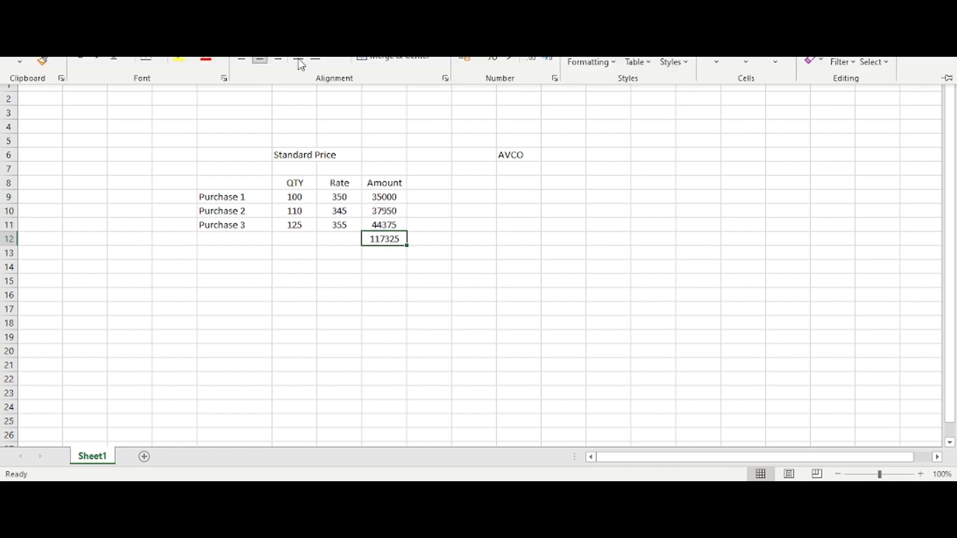
pyautogui.click(511, 60)
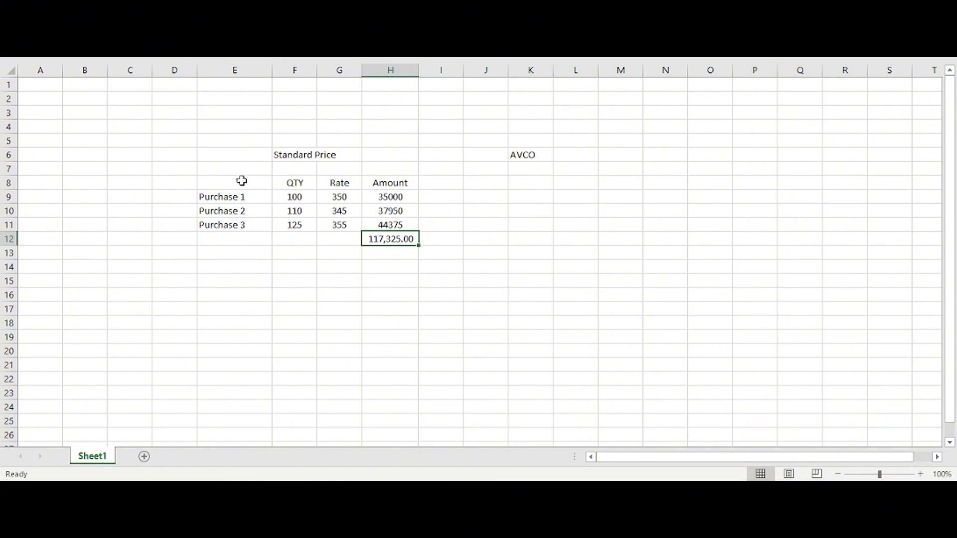
# Step: Insert a blank row at row 7, above the purchase table
pyautogui.moveTo(241, 181); pyautogui.dragTo(391, 240)
pyautogui.click(278, 284)
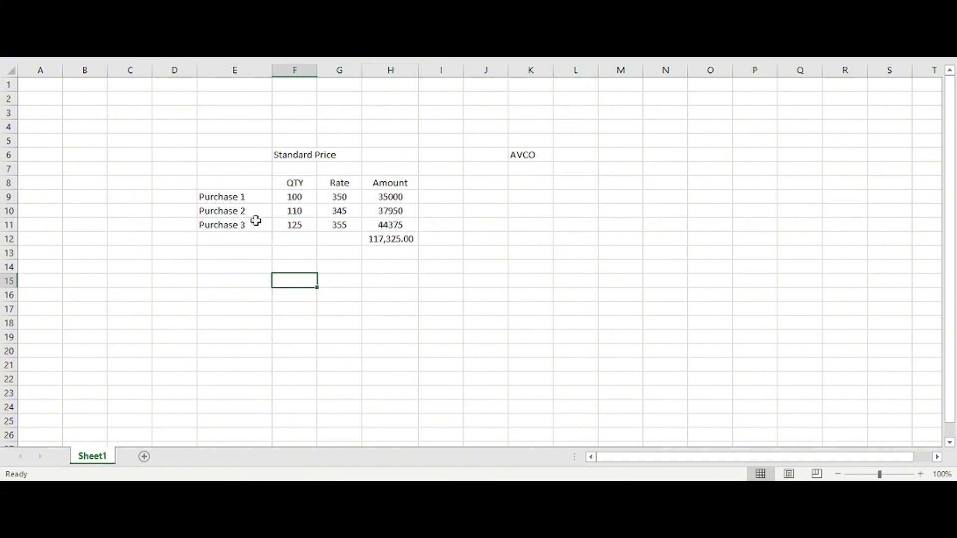
pyautogui.moveTo(248, 180); pyautogui.dragTo(400, 224)
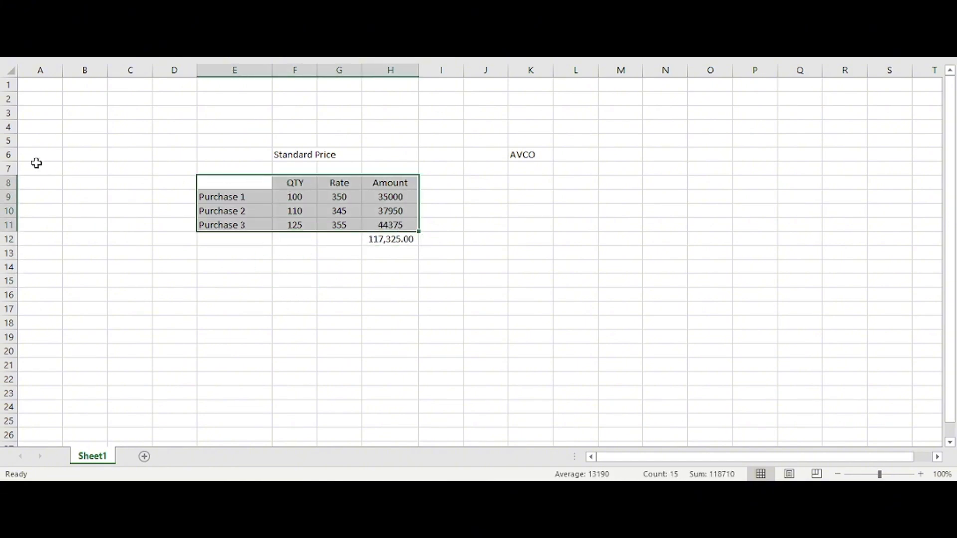
pyautogui.click(9, 169)
pyautogui.hotkey('ctrl', 'shift', '+')
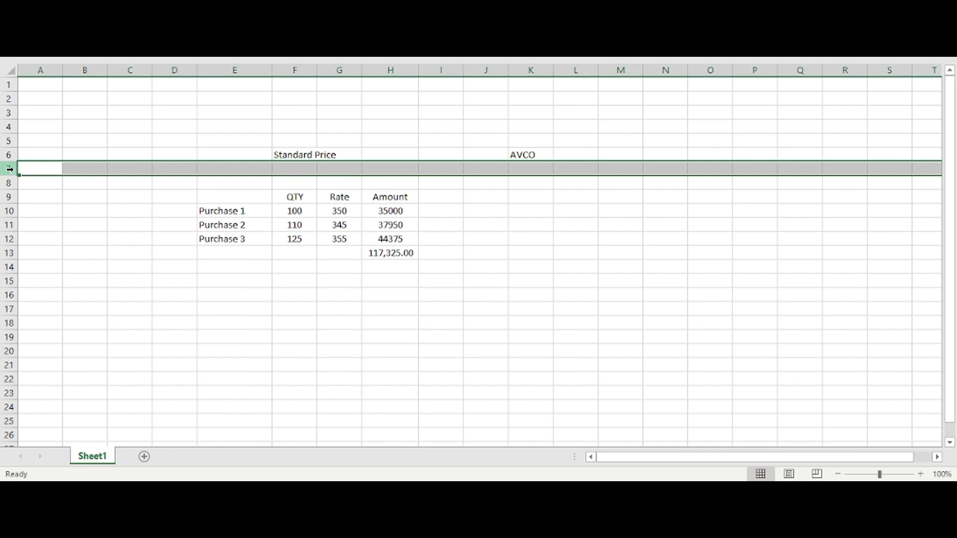
# Step: Label cell E7 as Cost and enter 350 in G7 as the standard cost
pyautogui.click(320, 186)
pyautogui.click(262, 174)
pyautogui.write('Cos')
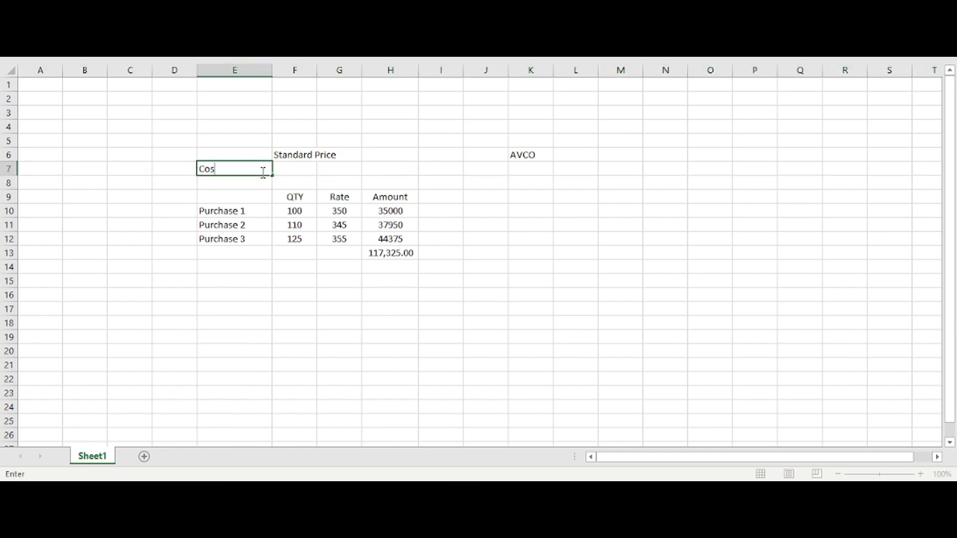
pyautogui.write('t')
pyautogui.press('Tab')
pyautogui.press('Tab')
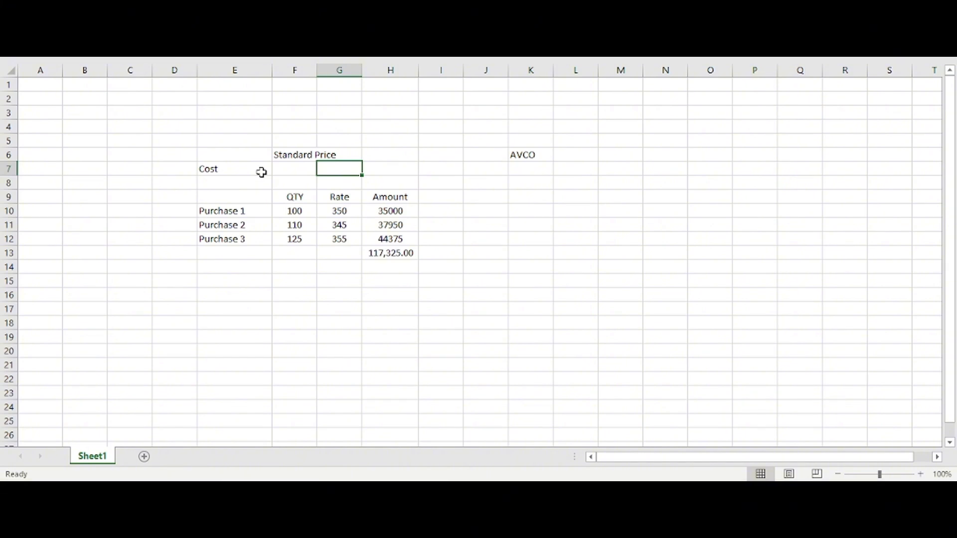
pyautogui.write('34')
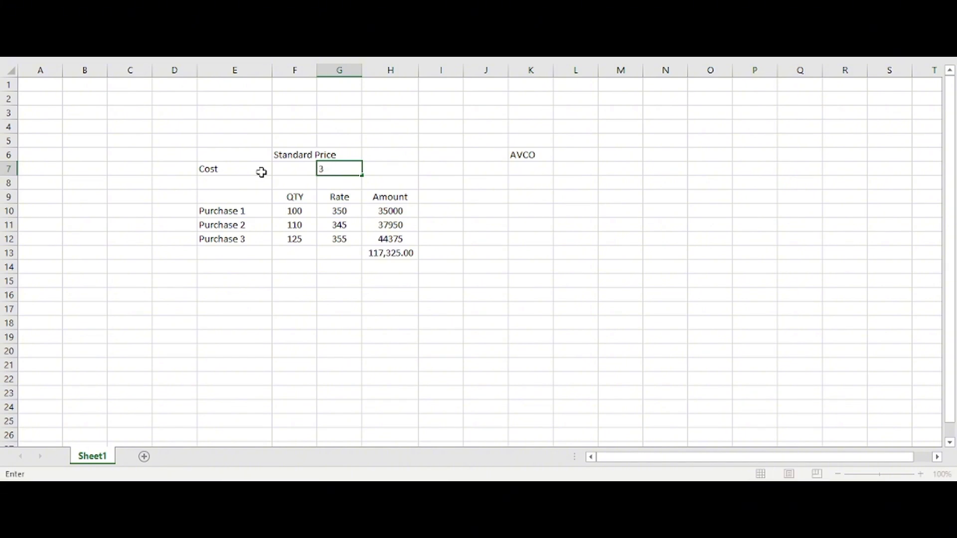
pyautogui.press('Return')
pyautogui.press('Right')
pyautogui.press('Right')
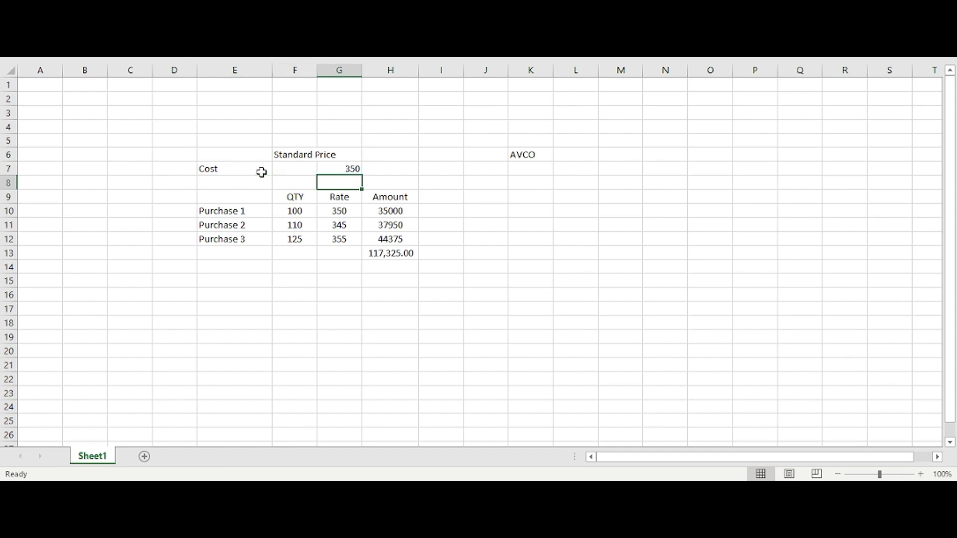
# Step: Set the Purchase 1 rate in G10 to 360
pyautogui.press('Down')
pyautogui.press('Down')
pyautogui.write('36')
pyautogui.press('Return')
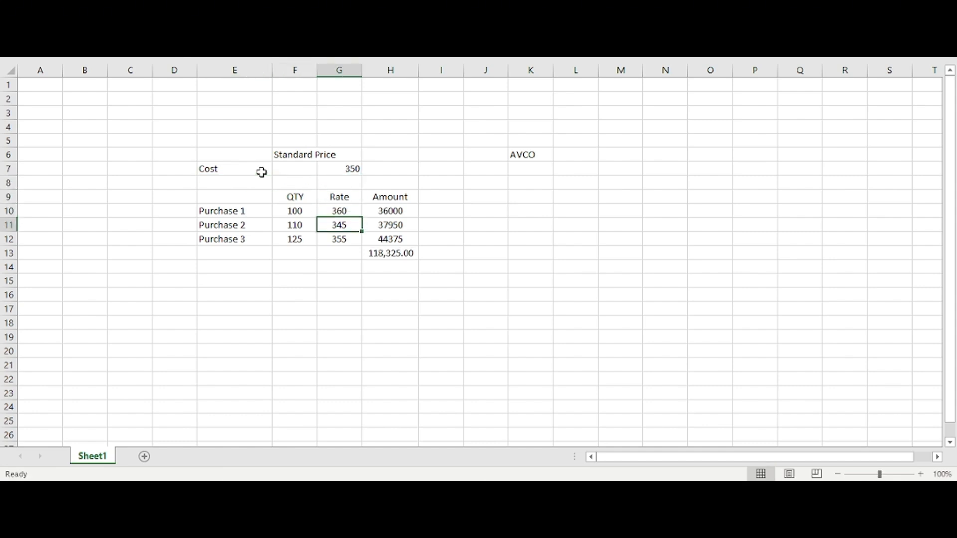
pyautogui.press('Down')
pyautogui.press('Down')
pyautogui.press('Down')
pyautogui.press('Down')
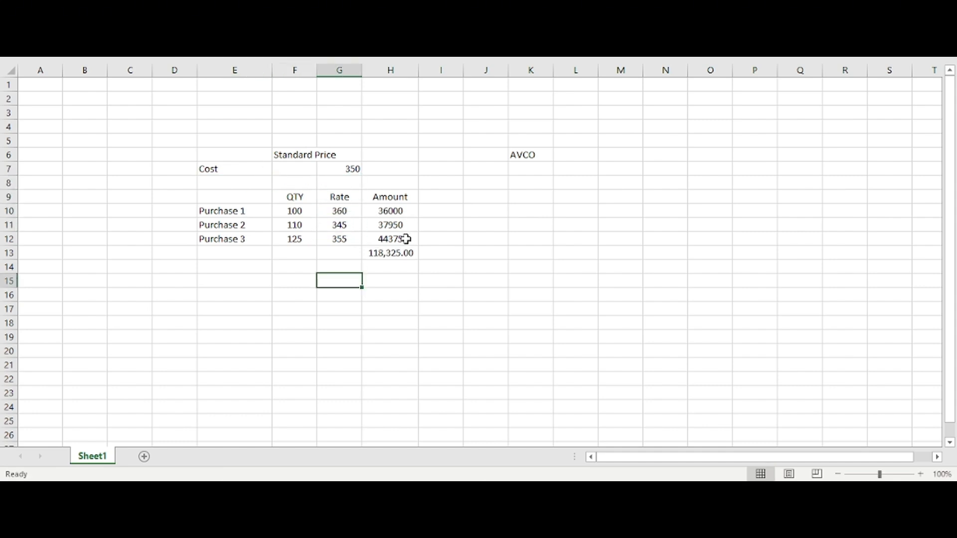
# Step: Enter the account label Stock in cell F17 below the purchase table
pyautogui.moveTo(244, 198); pyautogui.dragTo(397, 252)
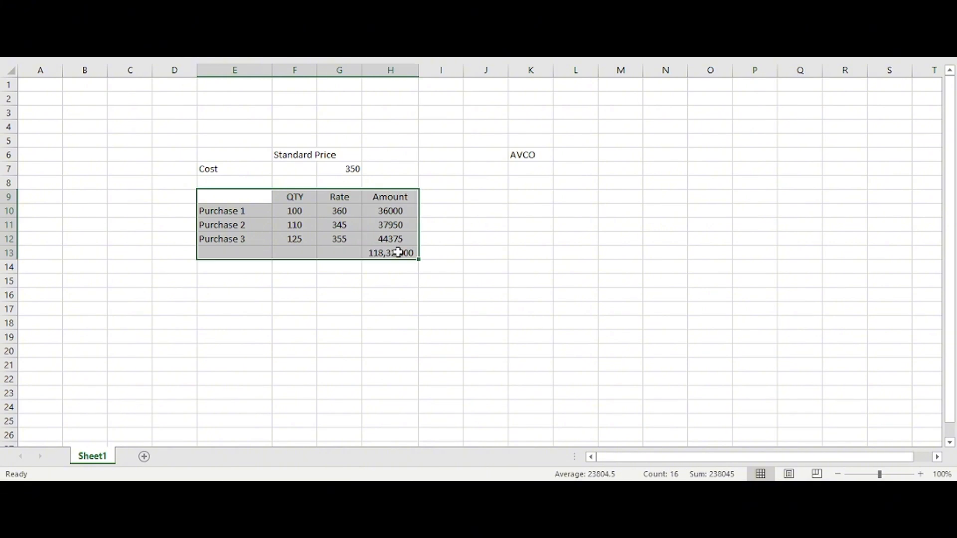
pyautogui.click(399, 272)
pyautogui.click(289, 308)
pyautogui.write('Stock')
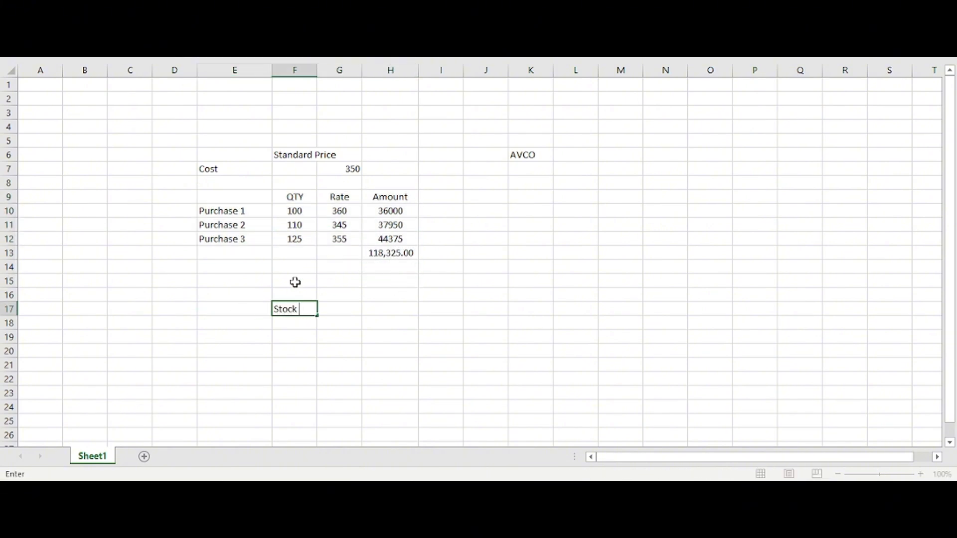
pyautogui.press('Return')
pyautogui.press('Right')
pyautogui.press('Up')
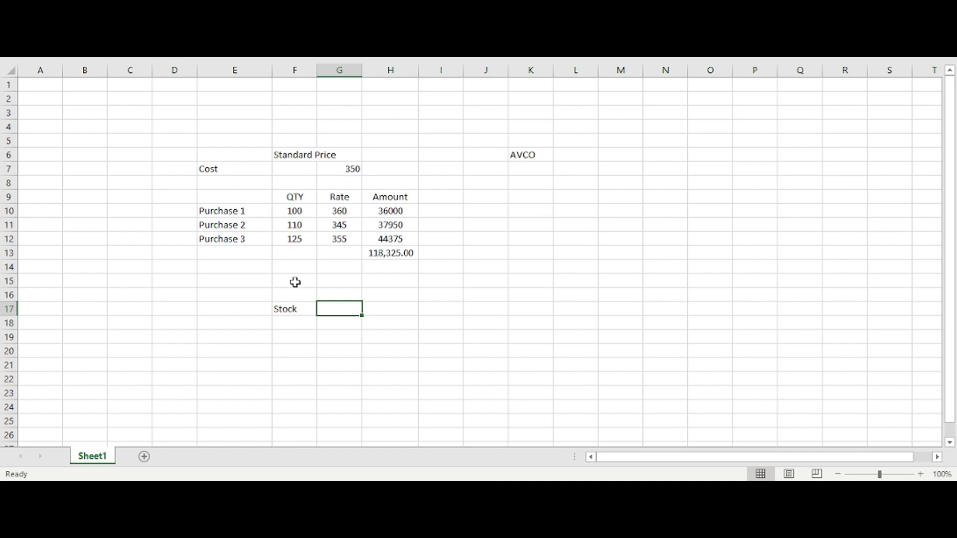
# Step: Add the journal entry headings Debit in G16 and Credit in H16
pyautogui.write('De')
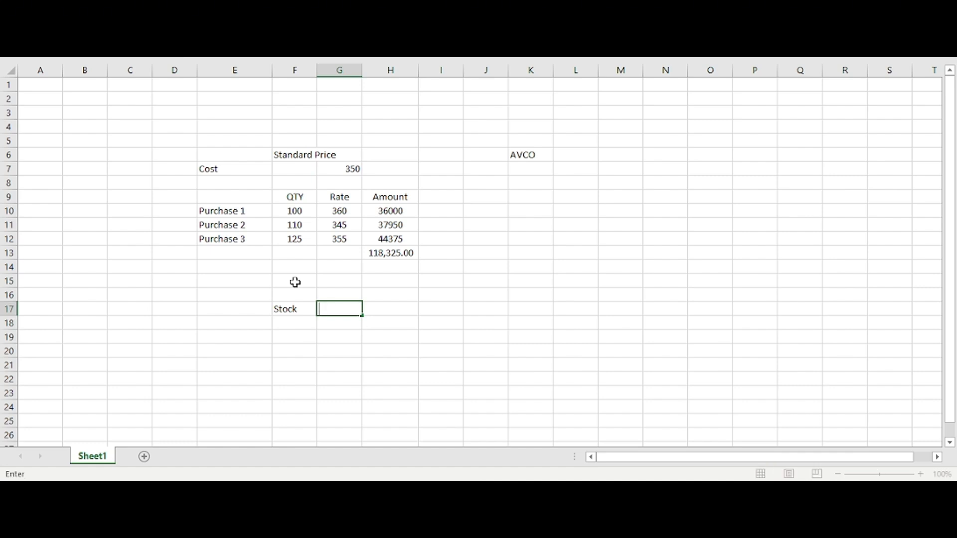
pyautogui.press('Up')
pyautogui.press('Up')
pyautogui.press('Down')
pyautogui.write('D')
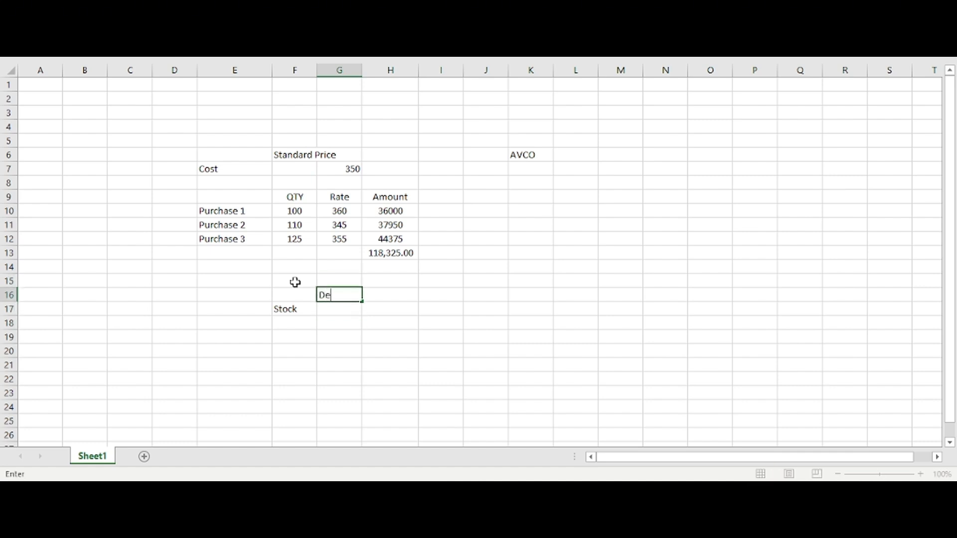
pyautogui.write('ebit')
pyautogui.press('Right')
pyautogui.write('Cr')
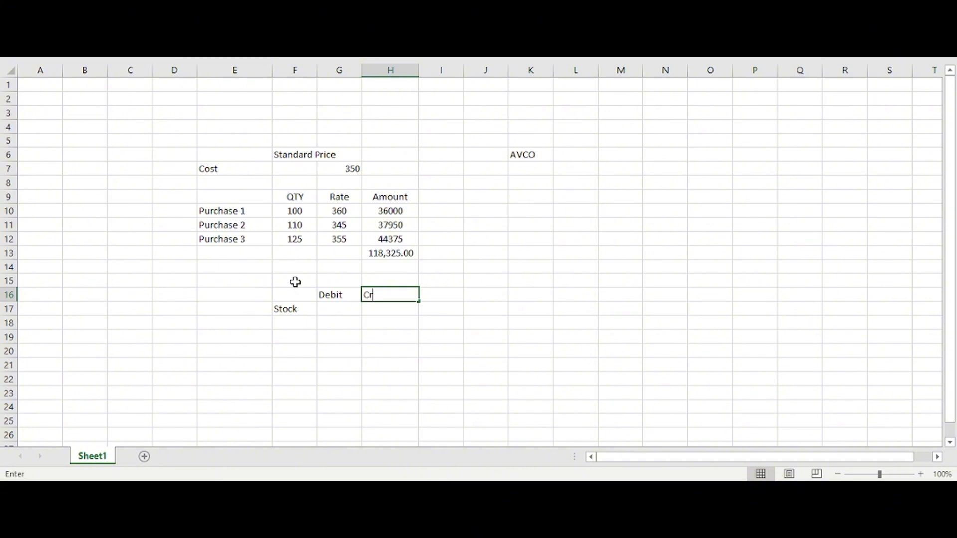
pyautogui.write('edit')
pyautogui.press('Return')
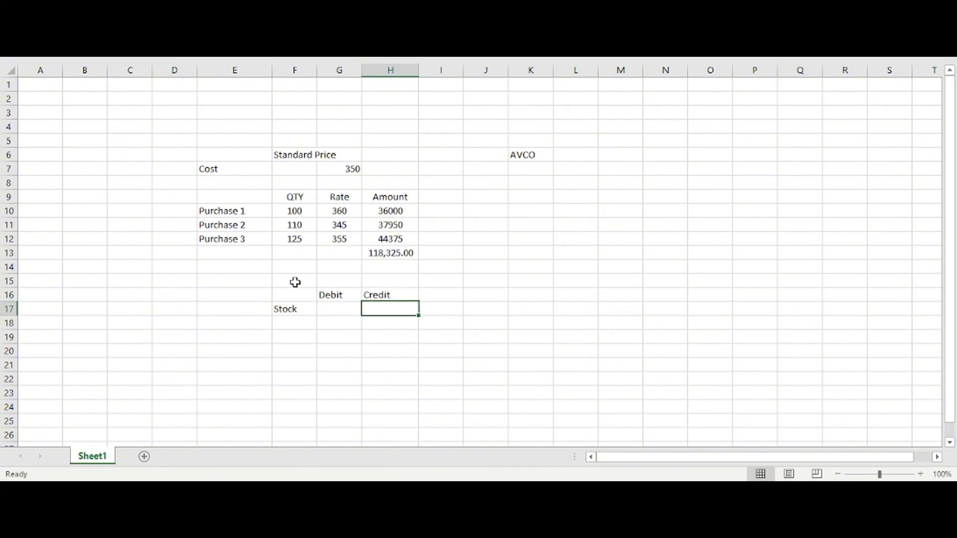
# Step: Enter the account label Payable in F18, directly below Stock
pyautogui.press('Down')
pyautogui.press('Left')
pyautogui.press('Left')
pyautogui.write('P')
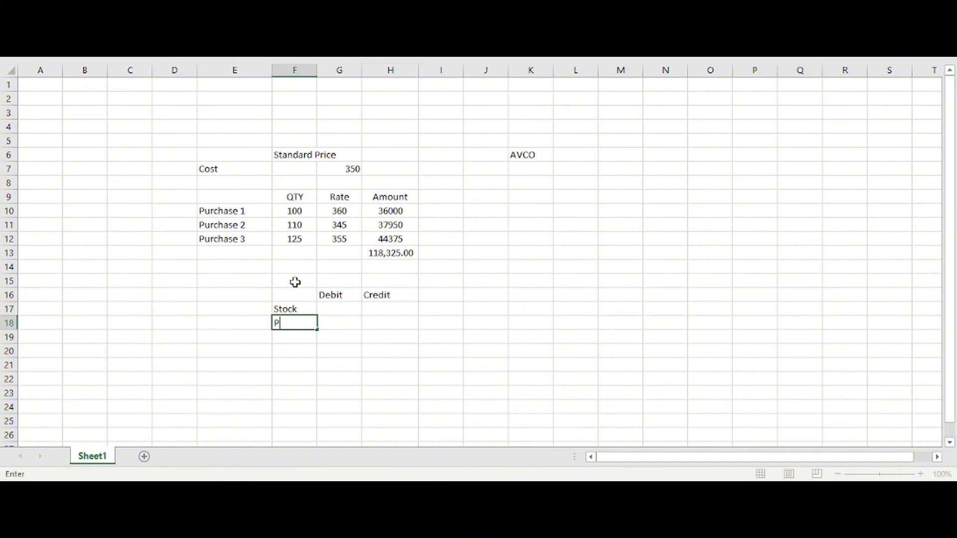
pyautogui.write('ayable')
pyautogui.press('Tab')
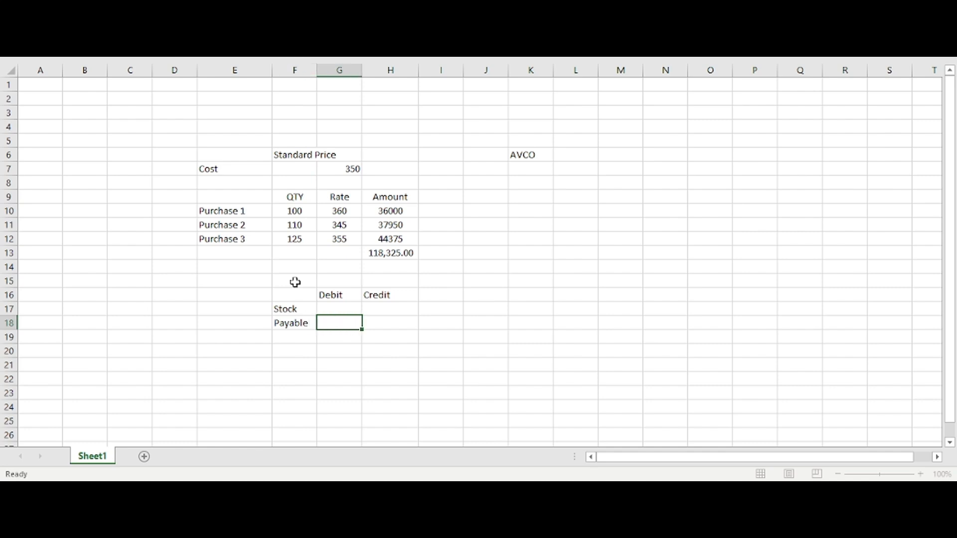
# Step: Record a 36000 debit for Stock in G17 and a 36000 credit for Payable in H18
pyautogui.press('Right')
pyautogui.press('Left')
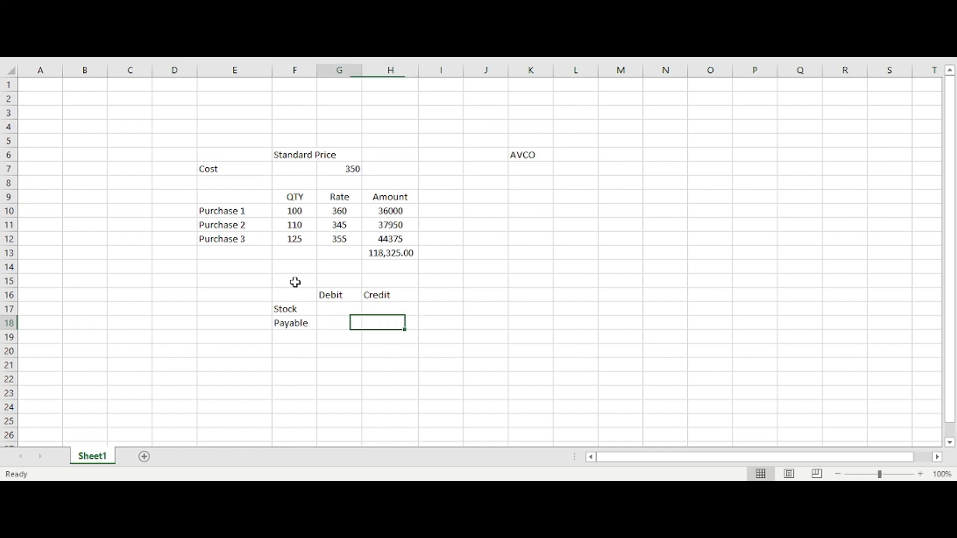
pyautogui.press('Up')
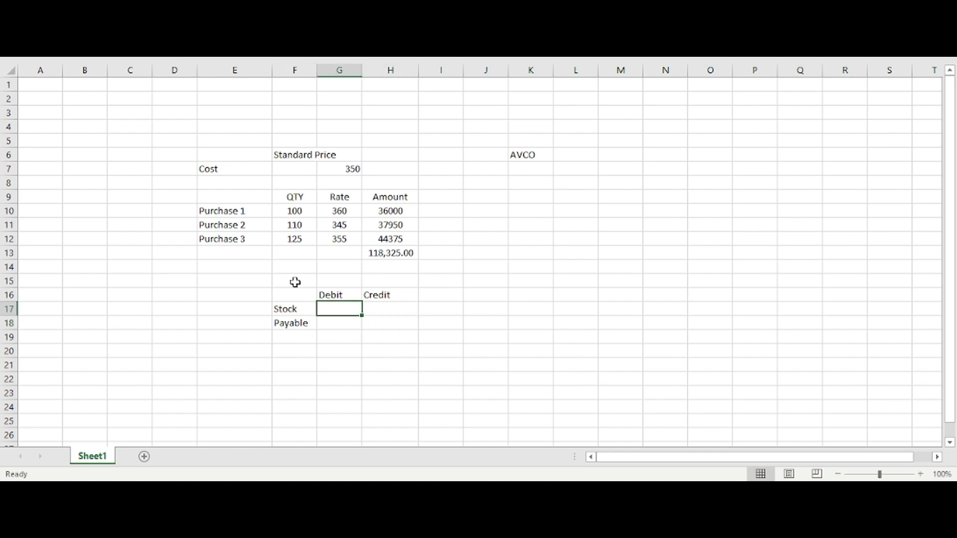
pyautogui.write('100')
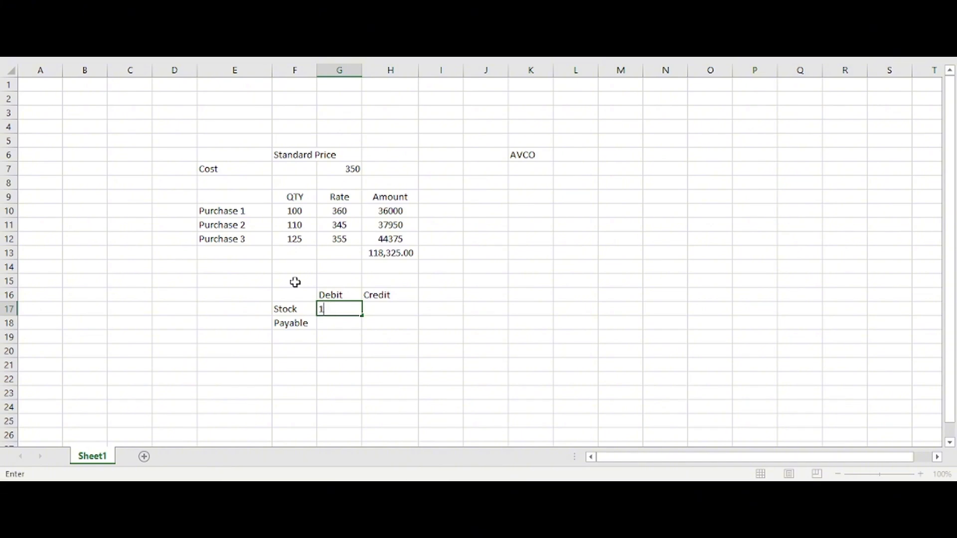
pyautogui.press('Return')
pyautogui.press('Right')
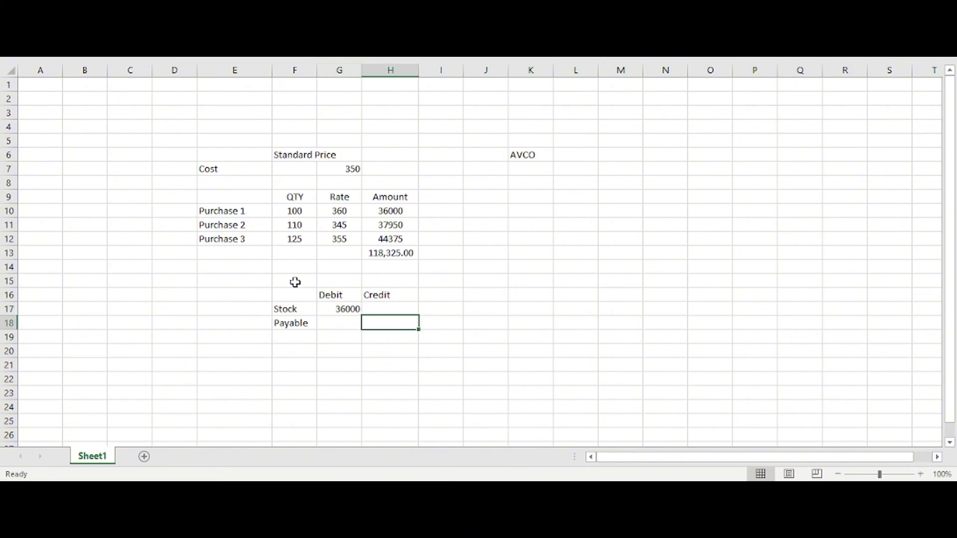
pyautogui.write('36000')
pyautogui.press('Return')
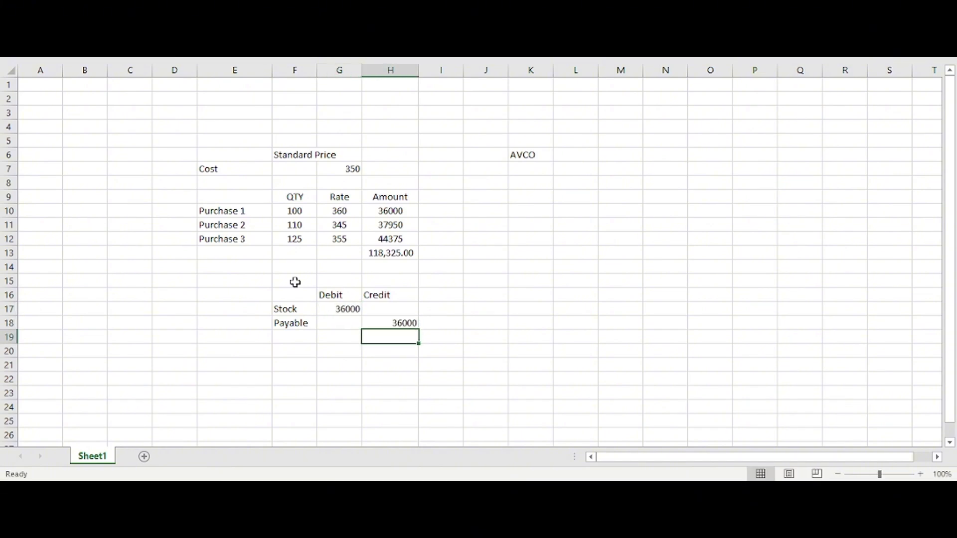
pyautogui.moveTo(303, 311); pyautogui.dragTo(392, 324)
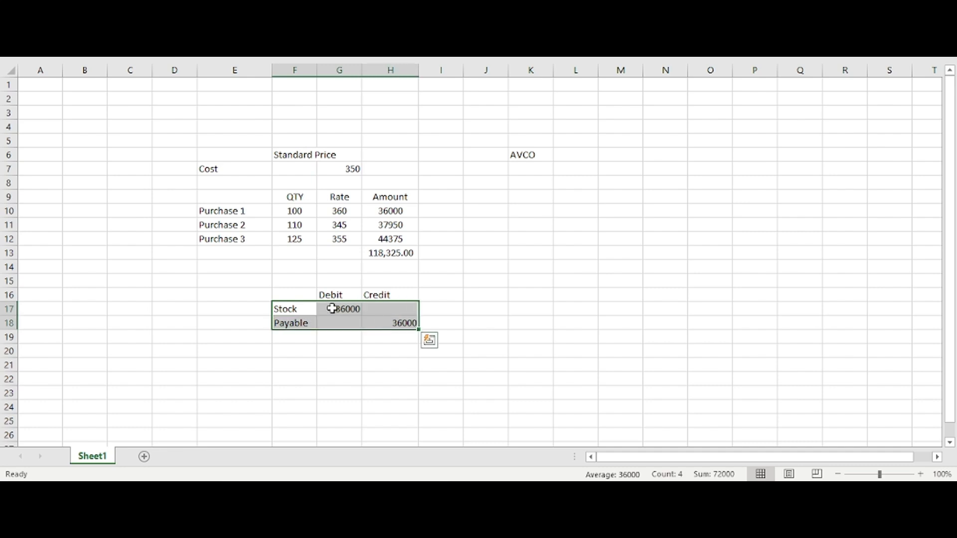
pyautogui.click(316, 295)
pyautogui.moveTo(316, 295); pyautogui.dragTo(398, 323)
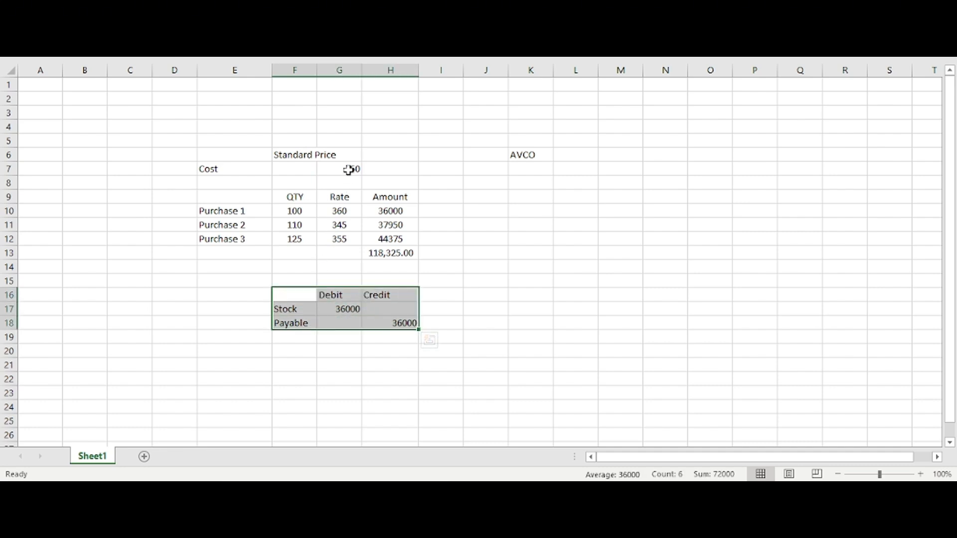
pyautogui.moveTo(215, 176); pyautogui.dragTo(363, 170)
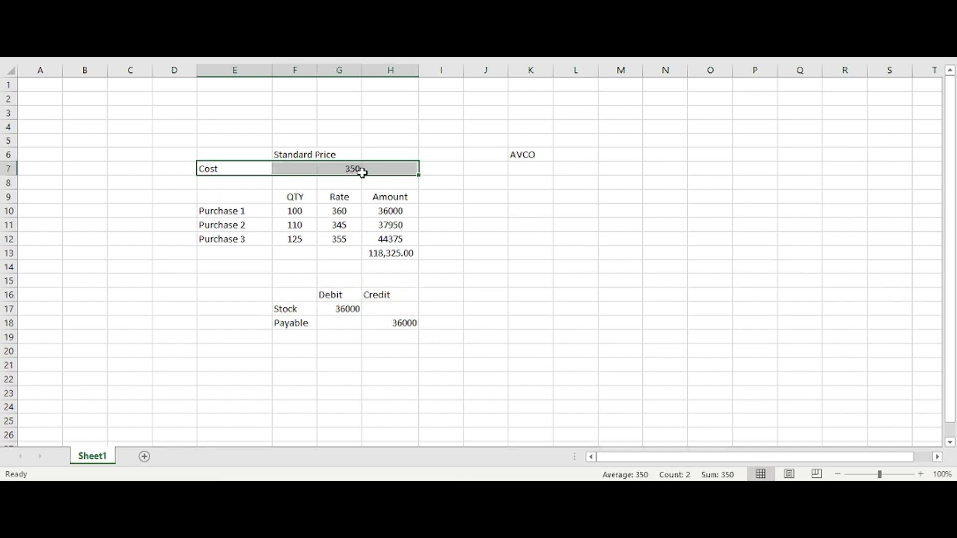
pyautogui.click(356, 170)
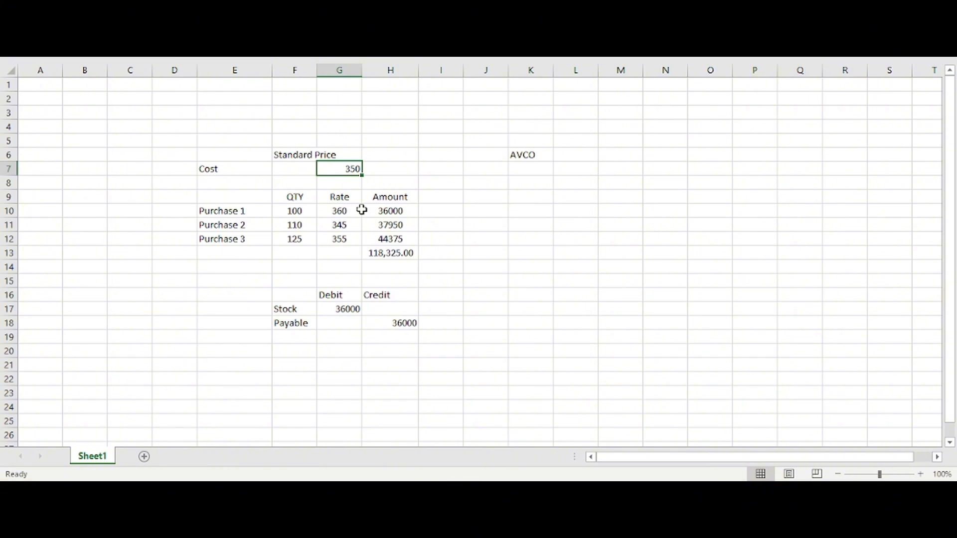
# Step: Add the column heading Standard in I9, beside the Amount column
pyautogui.click(429, 196)
pyautogui.write('Standard')
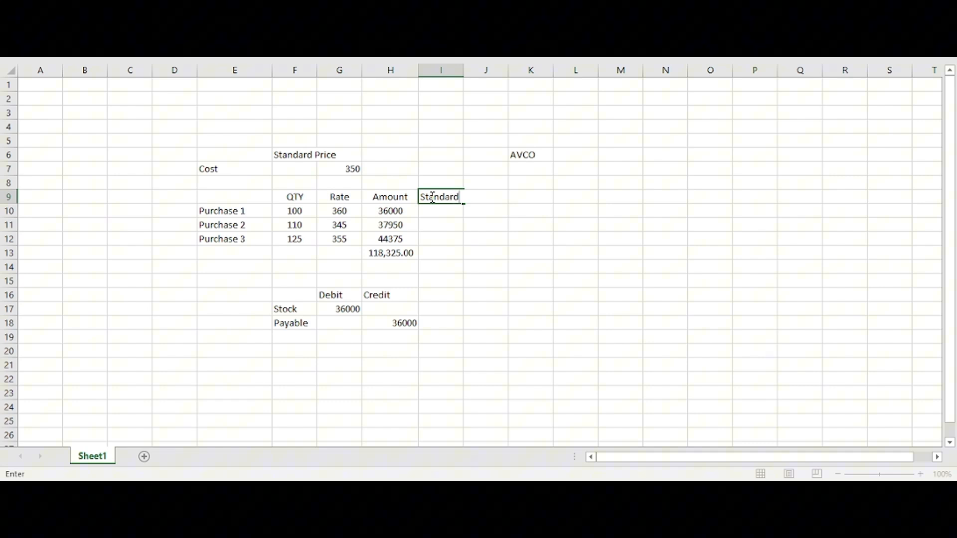
pyautogui.press('Return')
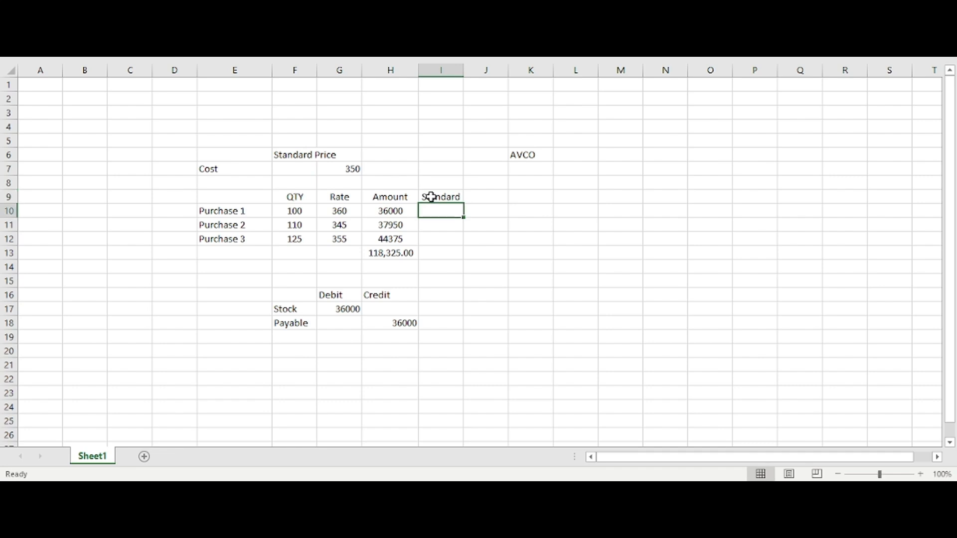
# Step: Calculate the standard amounts in I10 to I12 with a formula multiplying each quantity by the fixed cost in $G$7
pyautogui.write('=')
pyautogui.press('Left')
pyautogui.press('Left')
pyautogui.press('Left')
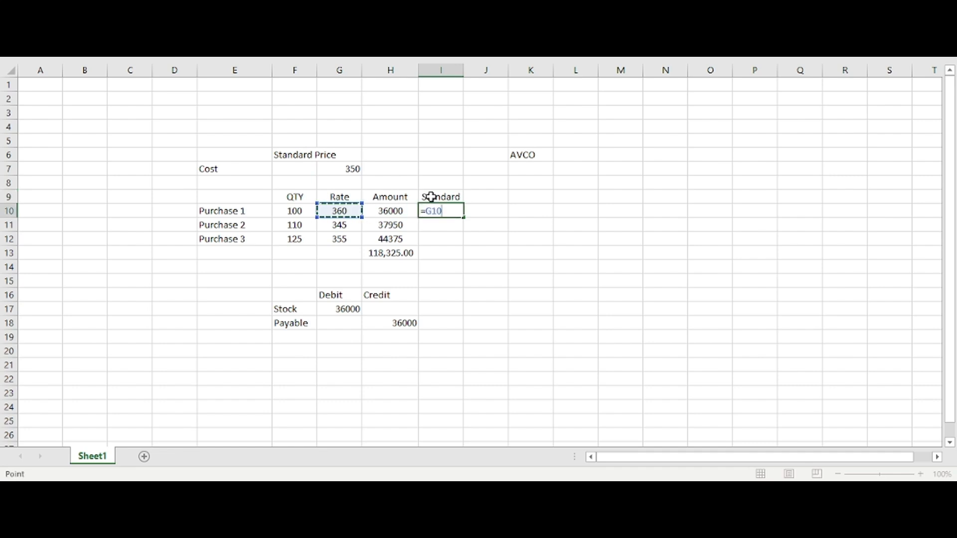
pyautogui.write('*')
pyautogui.press('Left')
pyautogui.press('Up')
pyautogui.press('Up')
pyautogui.press('Left')
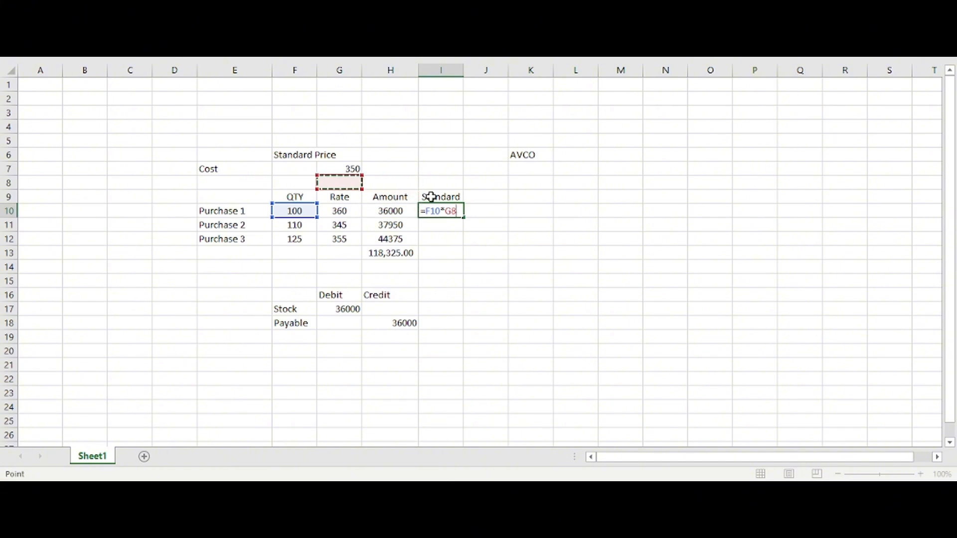
pyautogui.press('Up')
pyautogui.press('F4')
pyautogui.press('Return')
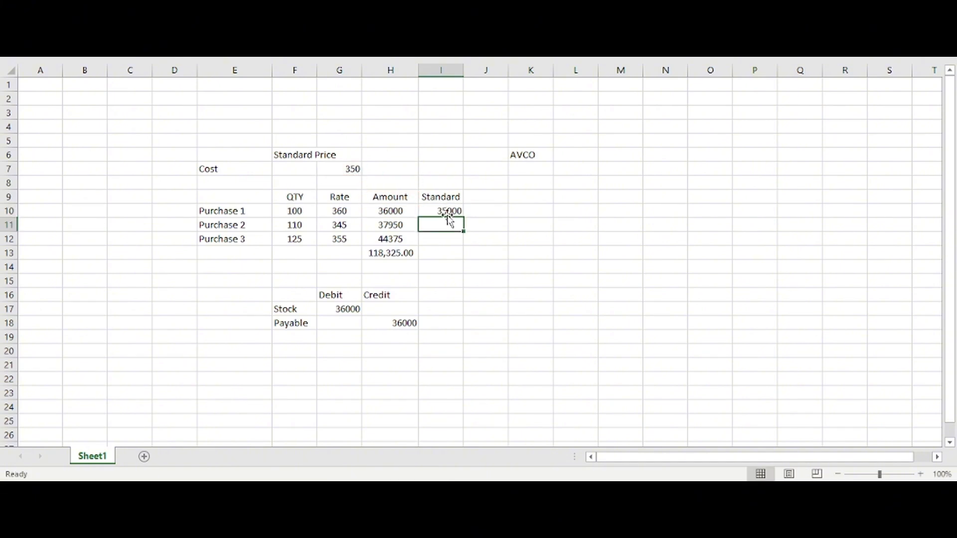
pyautogui.click(452, 211)
pyautogui.moveTo(464, 218); pyautogui.dragTo(456, 255)
# Step: Copy the total formula from H13 into I13 and fit the width of column I to its contents
pyautogui.click(403, 254)
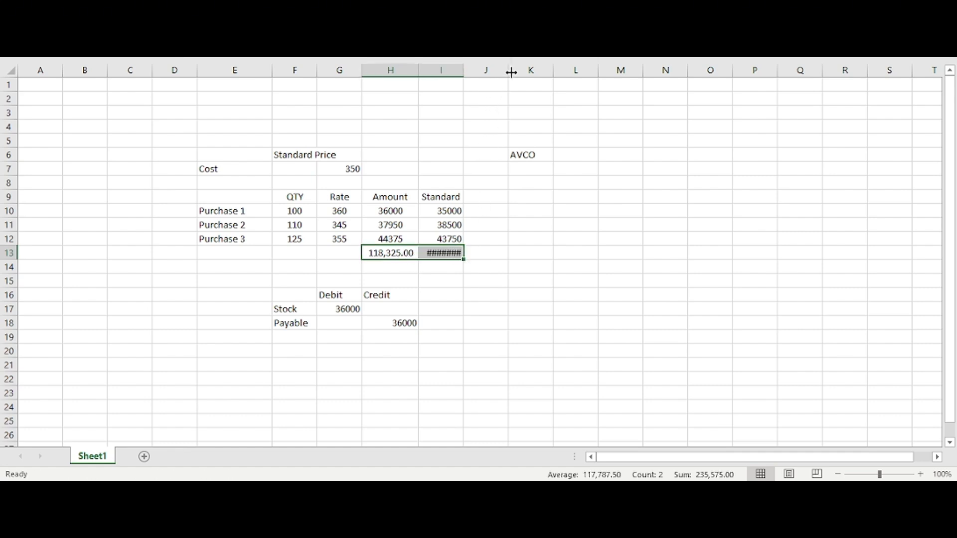
pyautogui.doubleClick(464, 74)
pyautogui.click(543, 141)
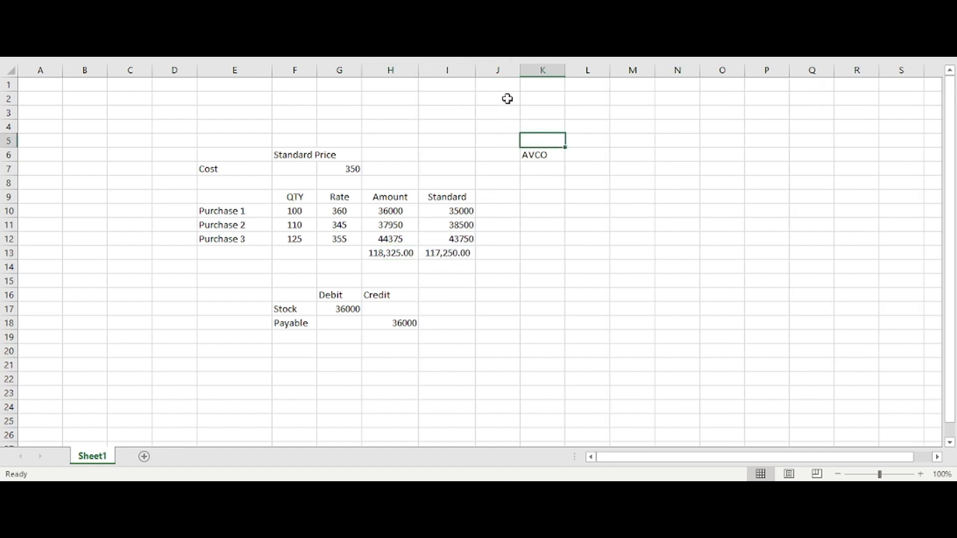
# Step: Insert a blank column at column J, between the Standard column and the AVCO section
pyautogui.click(498, 70)
pyautogui.hotkey('ctrl', 'shift', '+')
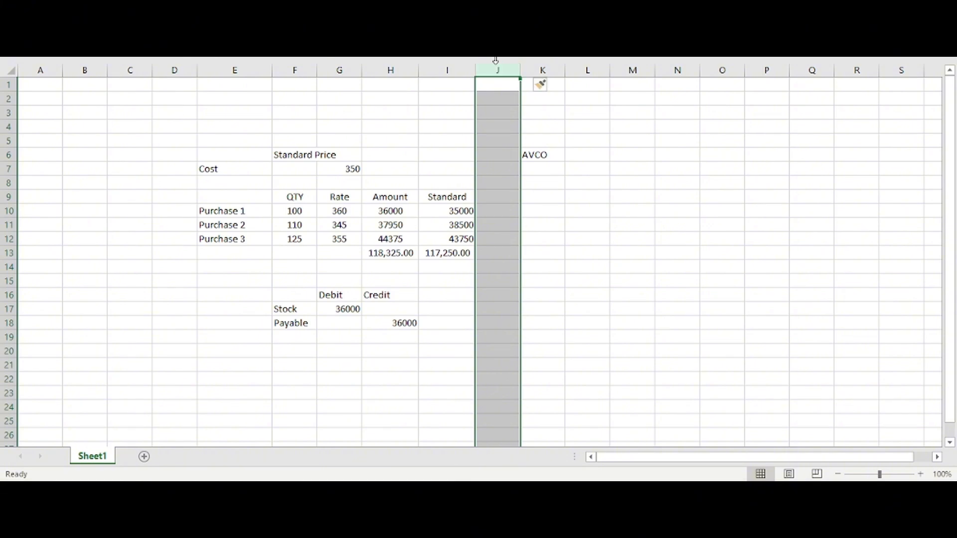
# Step: Add the column heading Diffrence in J9, beside the Standard column
pyautogui.moveTo(505, 182); pyautogui.dragTo(488, 212)
pyautogui.click(486, 196)
pyautogui.write('D')
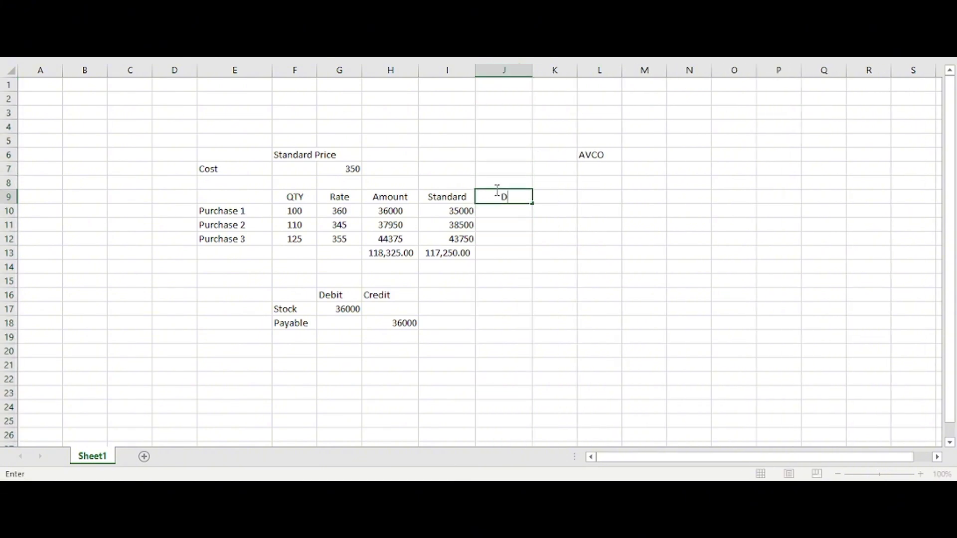
pyautogui.write('iffrence')
pyautogui.press('Return')
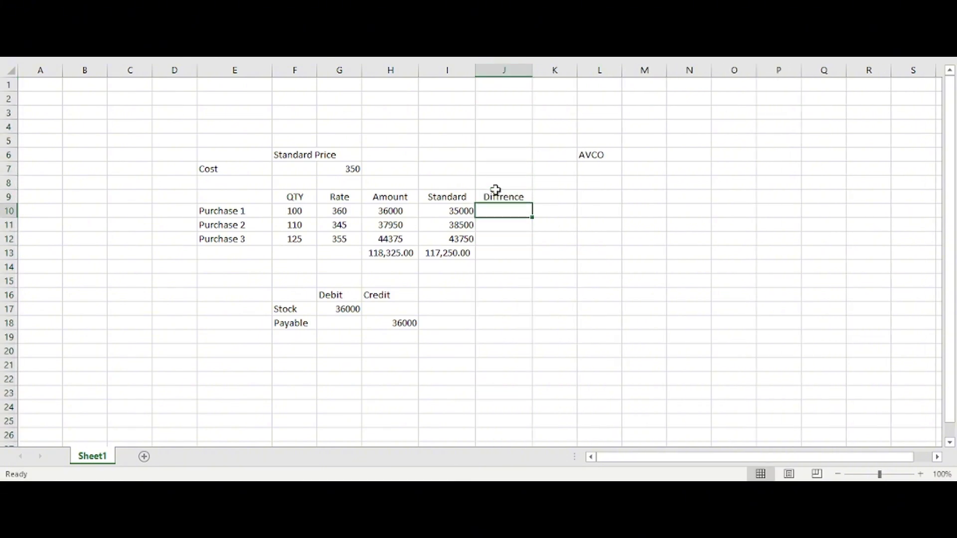
# Step: Calculate the differences in J10 to J12 with a formula subtracting each purchase's Amount from its Standard value
pyautogui.write('=')
pyautogui.press('Left')
pyautogui.write('-')
pyautogui.press('Left')
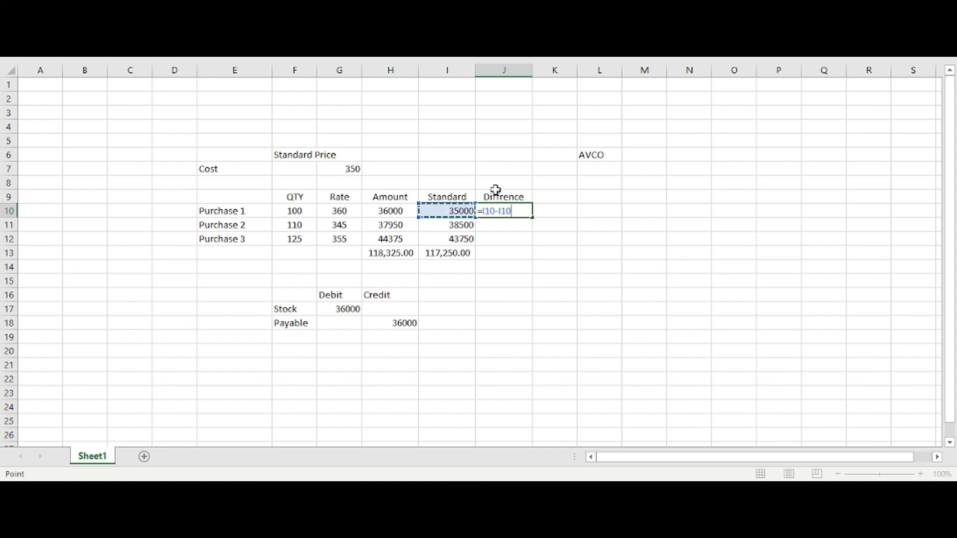
pyautogui.press('Left')
pyautogui.press('Return')
pyautogui.click(498, 209)
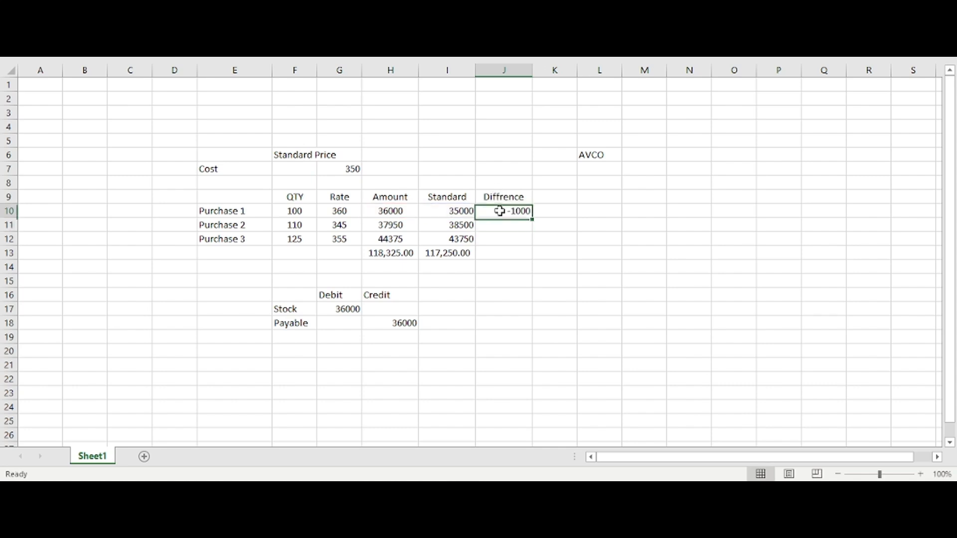
pyautogui.moveTo(534, 218); pyautogui.dragTo(532, 245)
pyautogui.click(510, 254)
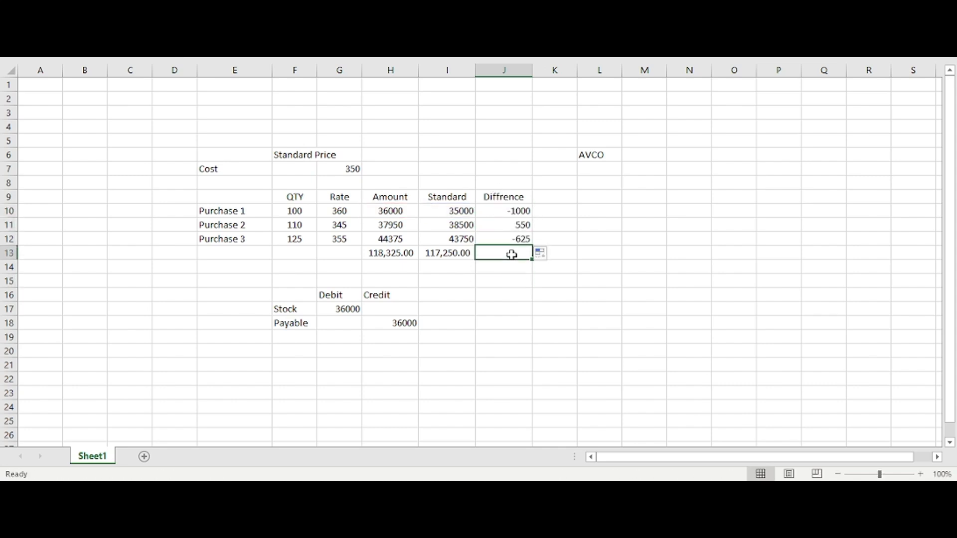
# Step: Clear the Stock and Payable journal lines below the Debit and Credit headings, in F17 to I20
pyautogui.click(422, 298)
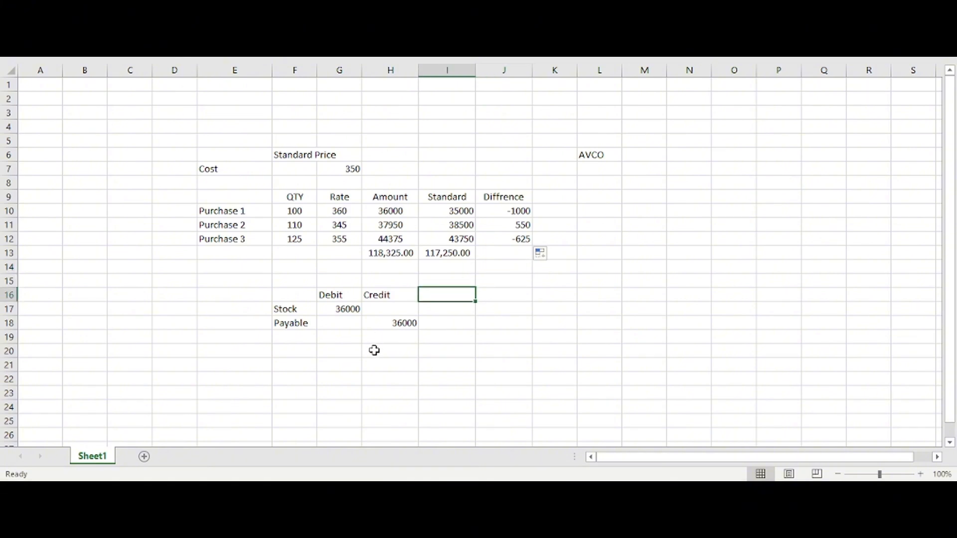
pyautogui.moveTo(296, 318); pyautogui.dragTo(444, 331)
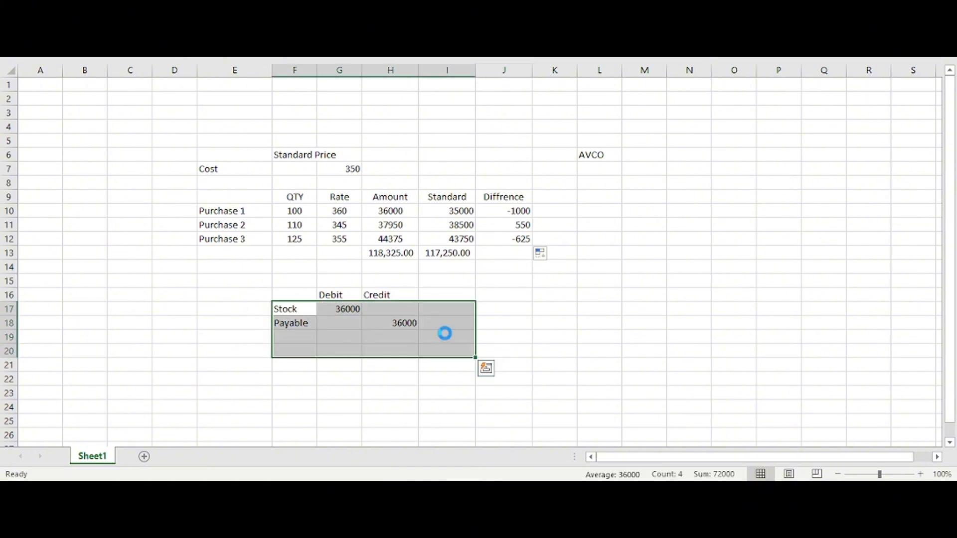
pyautogui.press('Delete')
pyautogui.moveTo(246, 156); pyautogui.dragTo(459, 245)
pyautogui.click(388, 238)
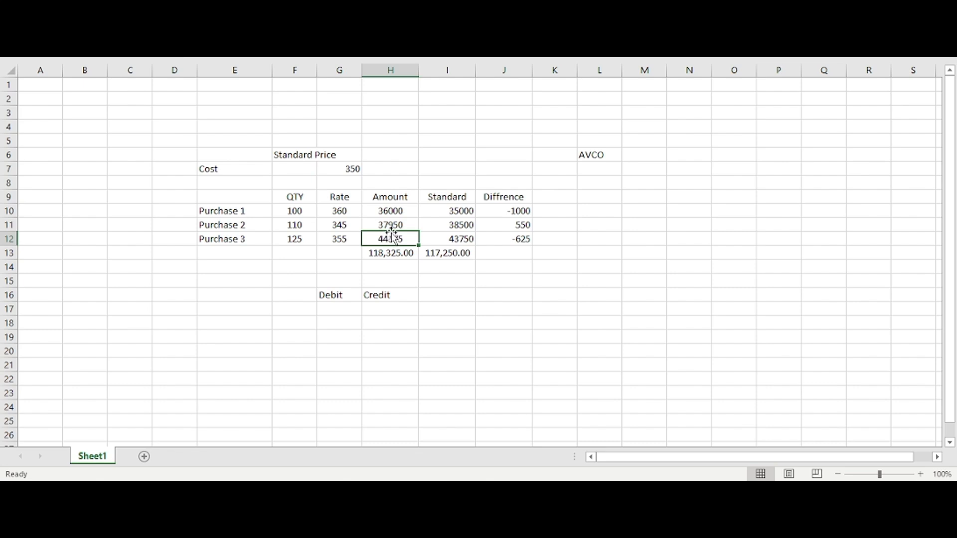
# Step: Enter a Stock line in row 17 of the journal with a debit of 35000
pyautogui.click(327, 312)
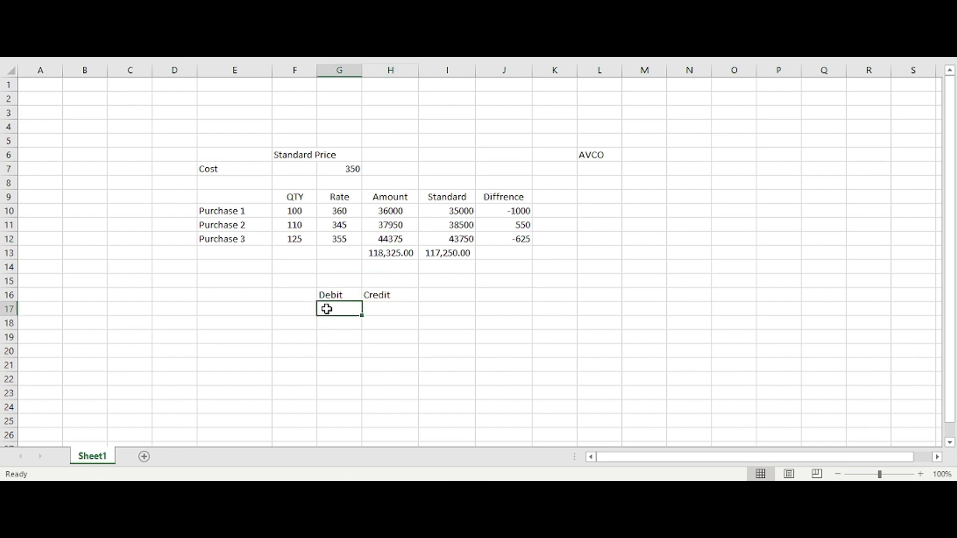
pyautogui.click(307, 312)
pyautogui.write('Stock')
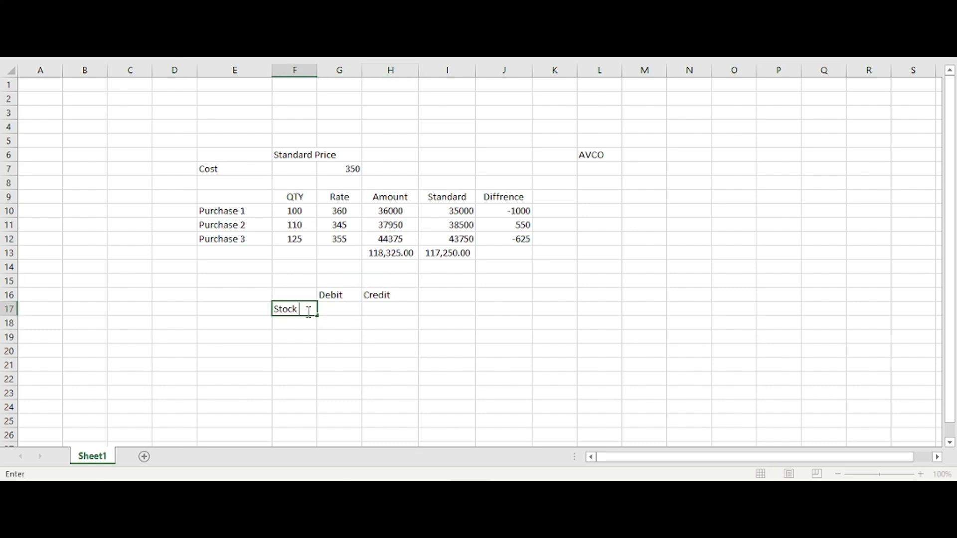
pyautogui.click(447, 211)
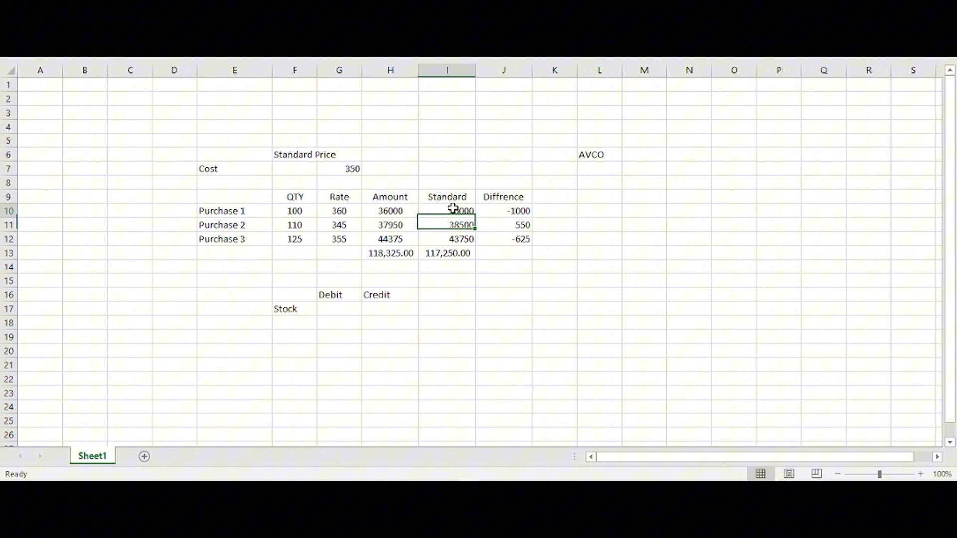
pyautogui.click(339, 313)
pyautogui.write('35000')
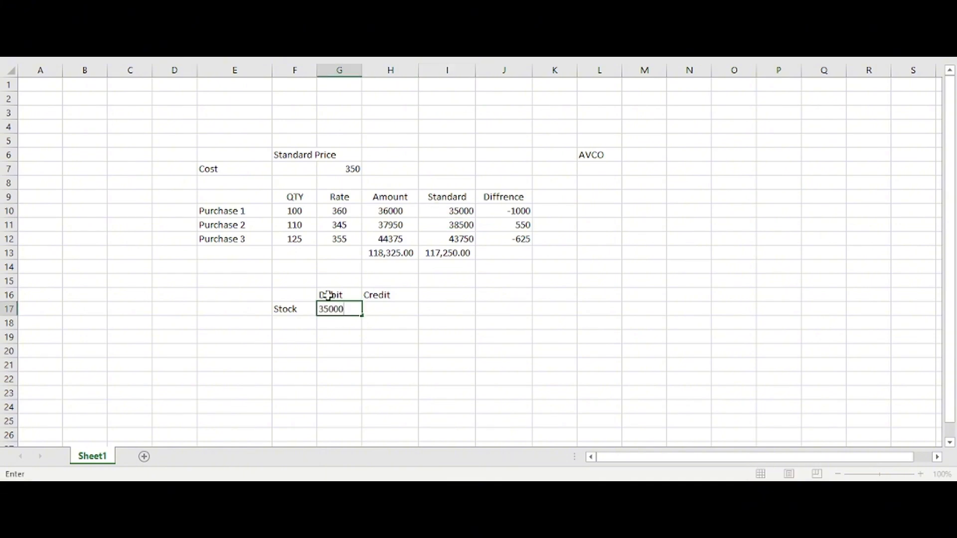
pyautogui.press('Return')
# Step: Enter a Payable line in row 18 of the journal with a credit of 36000
pyautogui.press('Left')
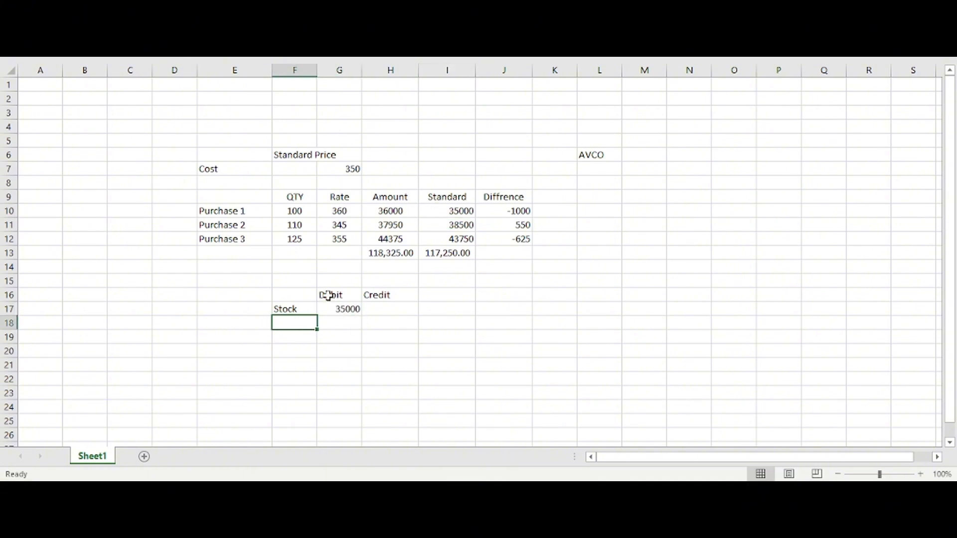
pyautogui.write('Payable')
pyautogui.press('Right')
pyautogui.press('Right')
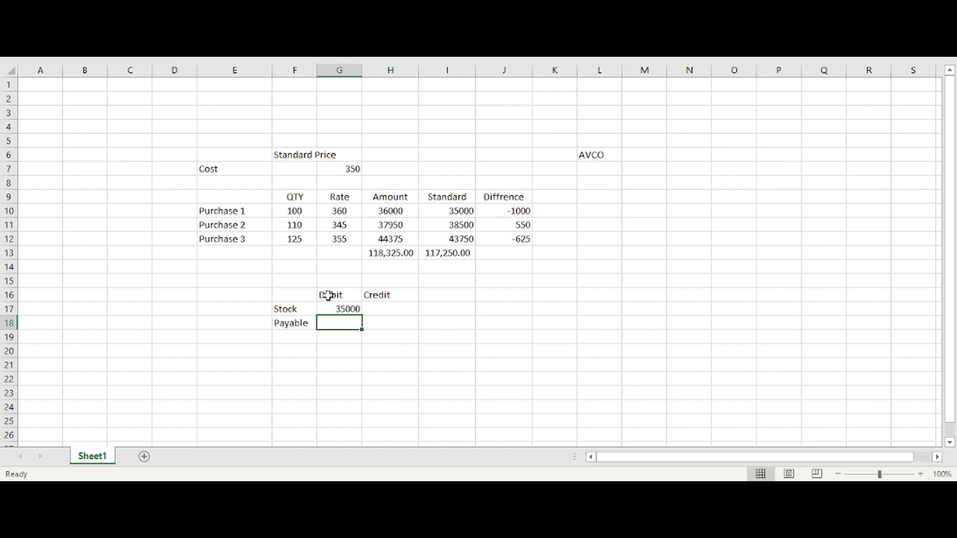
pyautogui.write('3600')
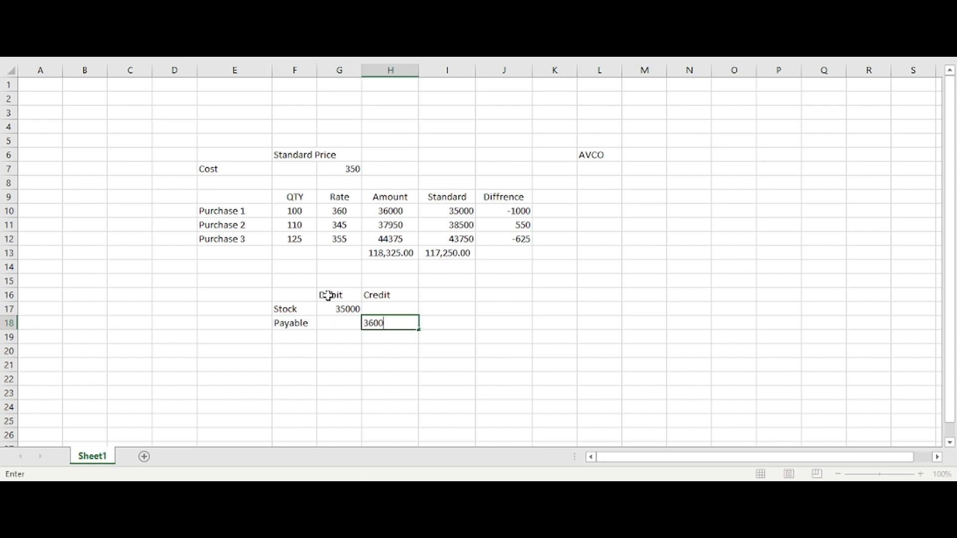
pyautogui.write('0')
pyautogui.press('Return')
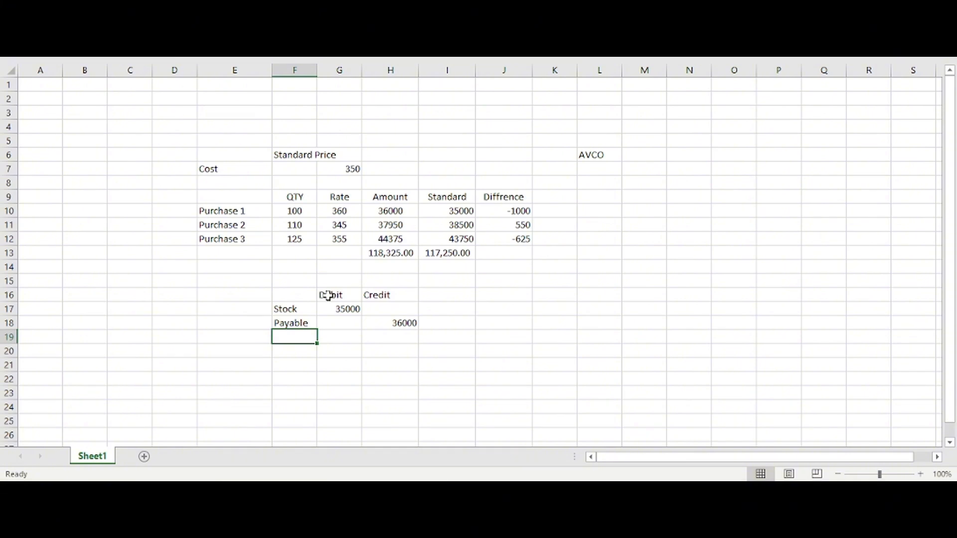
# Step: Add the label Price Diffrence Account in F19 and fit the width of column F to its contents
pyautogui.write('Price Diffrence Ac')
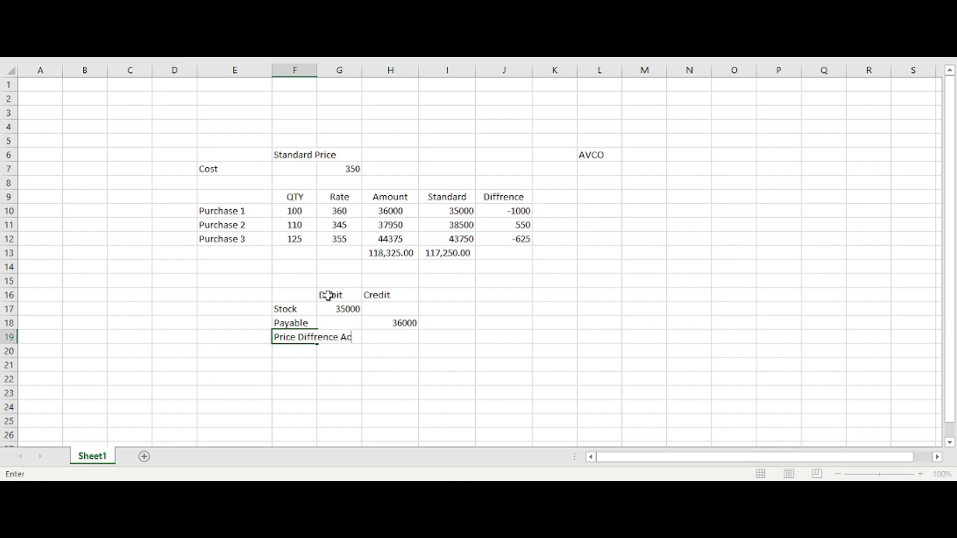
pyautogui.write('count')
pyautogui.press('Return')
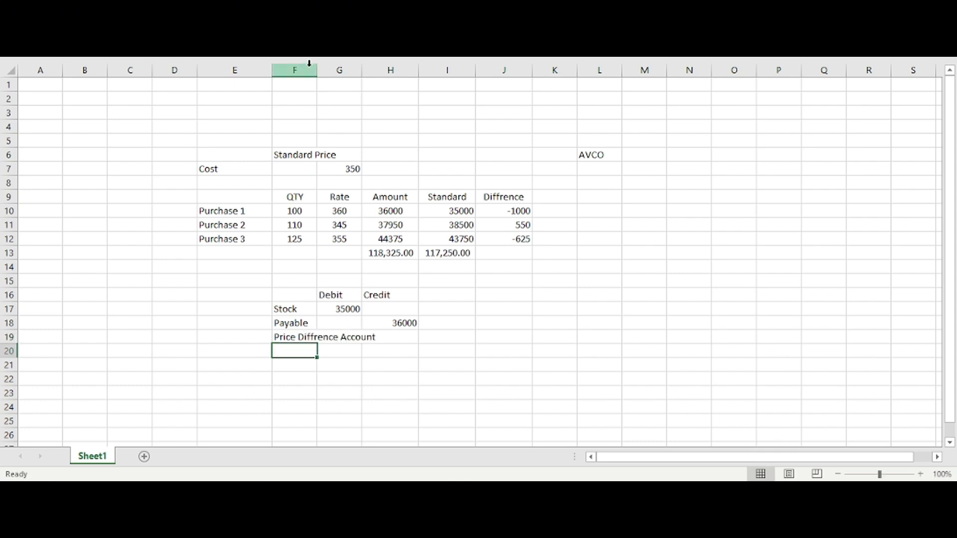
pyautogui.moveTo(317, 72); pyautogui.dragTo(317, 73)
pyautogui.doubleClick(317, 73)
pyautogui.click(425, 280)
# Step: Enter -1000 as the debit of the Price Diffrence Account line in G19
pyautogui.moveTo(344, 328); pyautogui.dragTo(430, 346)
pyautogui.click(408, 338)
pyautogui.click(414, 340)
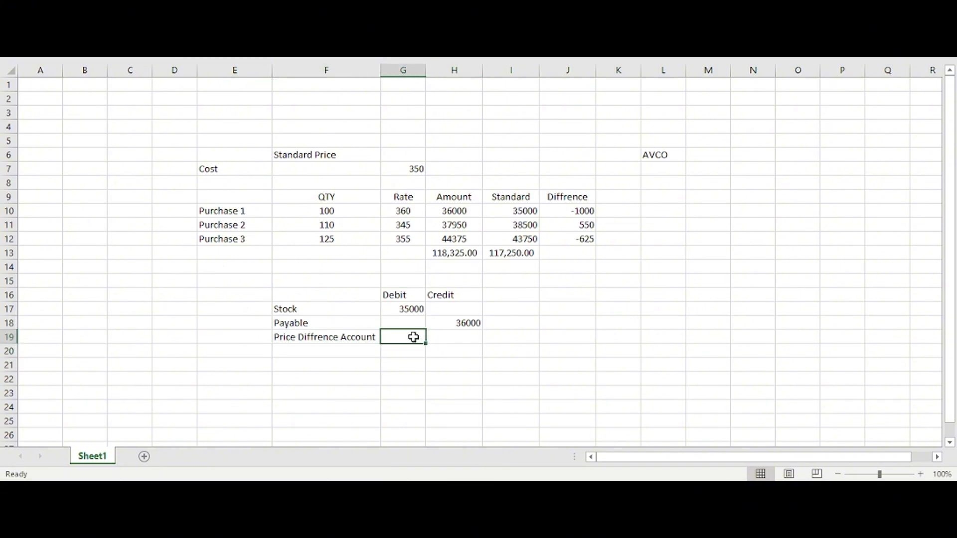
pyautogui.write('-1000')
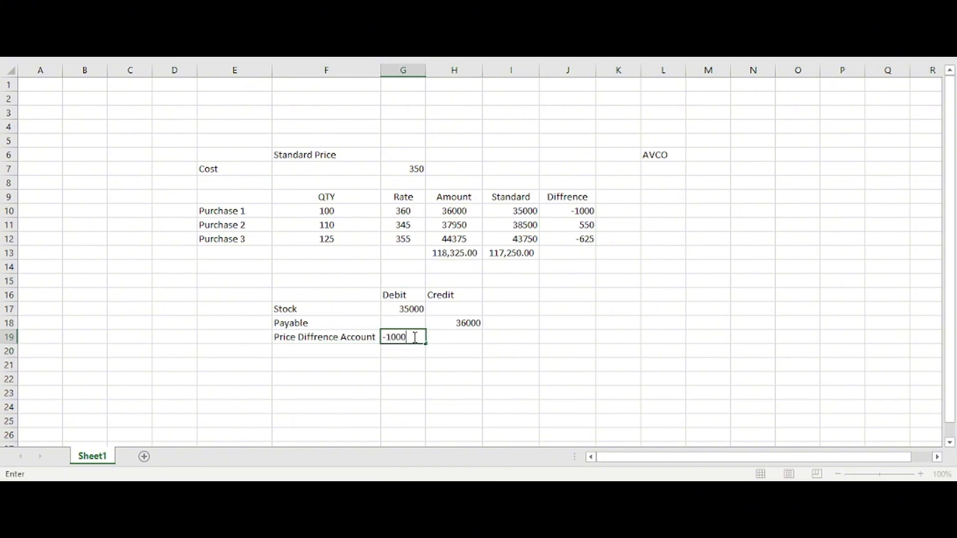
pyautogui.click(429, 376)
pyautogui.moveTo(408, 310); pyautogui.dragTo(423, 336)
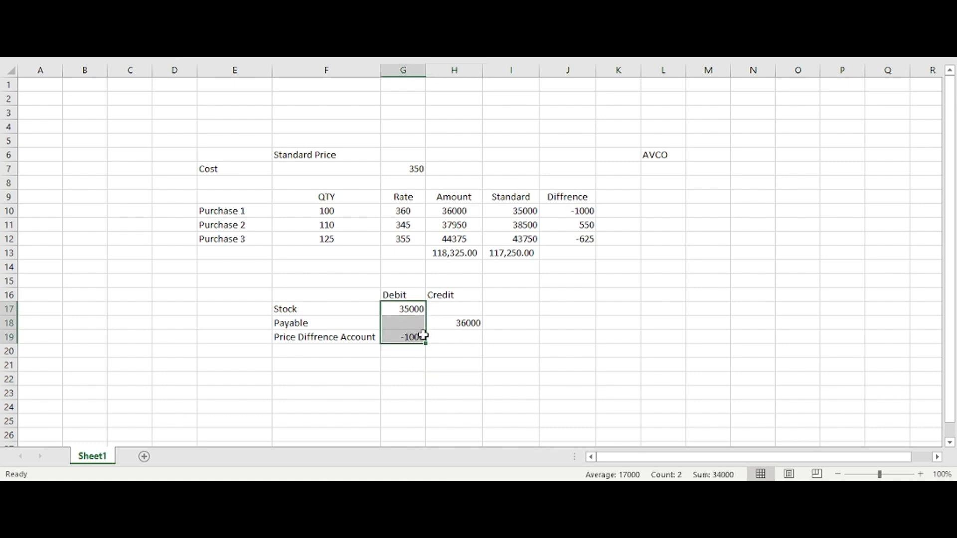
# Step: Set the debit of the Price Diffrence Account line in G19 to 1000
pyautogui.click(423, 336)
pyautogui.press('BackSpace')
pyautogui.write('1000')
pyautogui.press('Return')
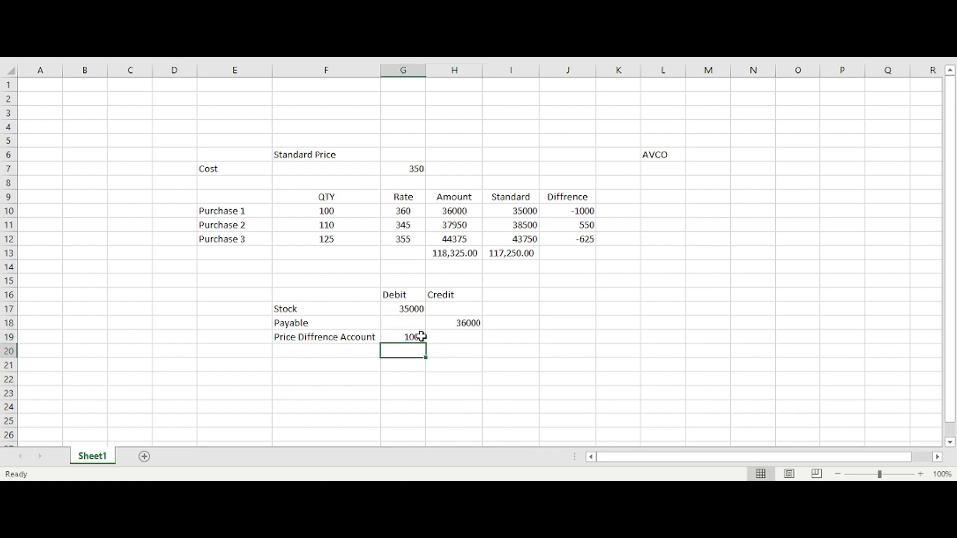
pyautogui.moveTo(306, 310); pyautogui.dragTo(448, 343)
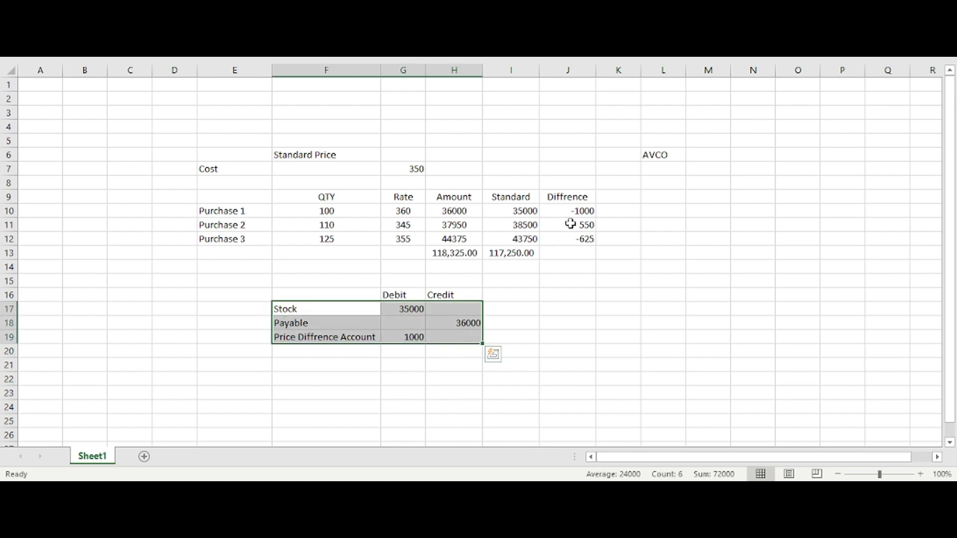
pyautogui.moveTo(571, 212); pyautogui.dragTo(414, 212)
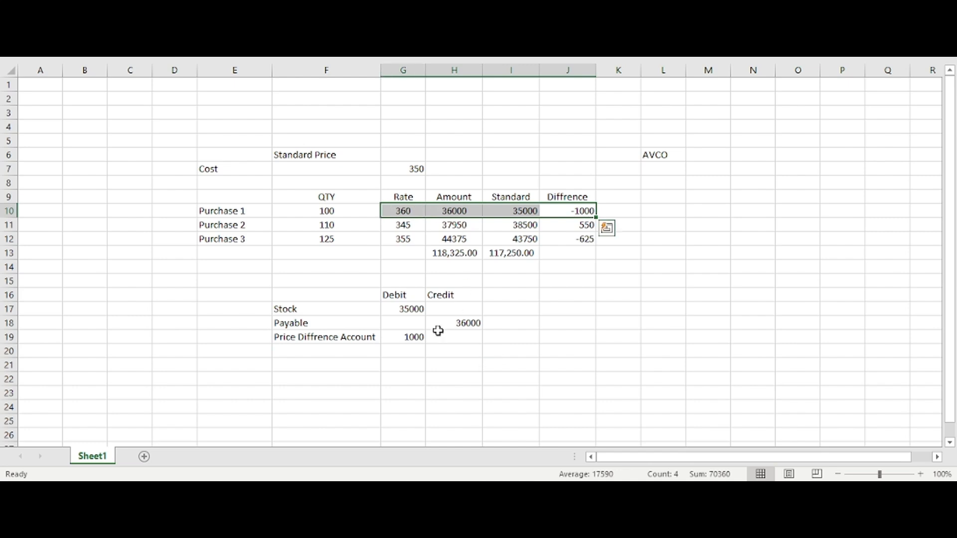
# Step: Total the journal's Debit column in G20 with a SUM formula over G17:G19
pyautogui.click(394, 337)
pyautogui.click(415, 348)
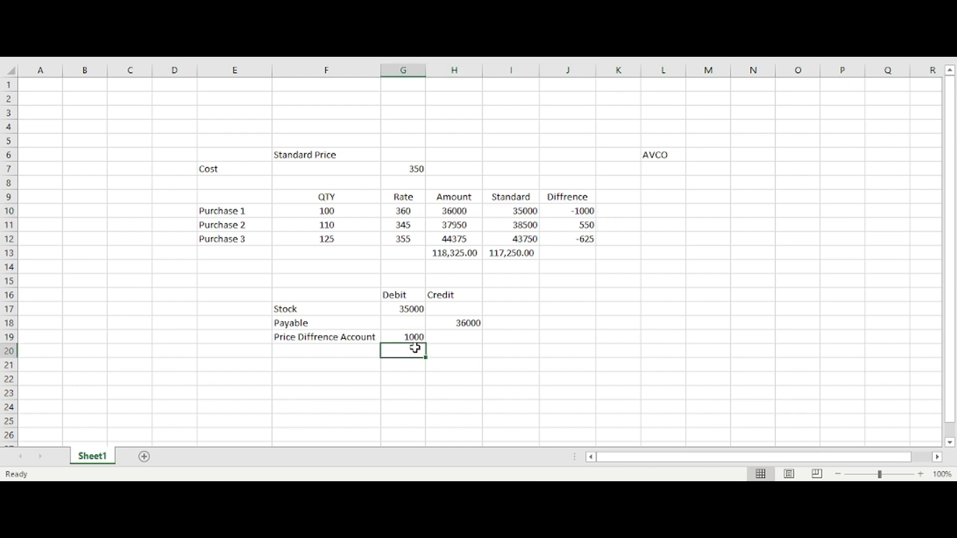
pyautogui.hotkey('alt', '=')
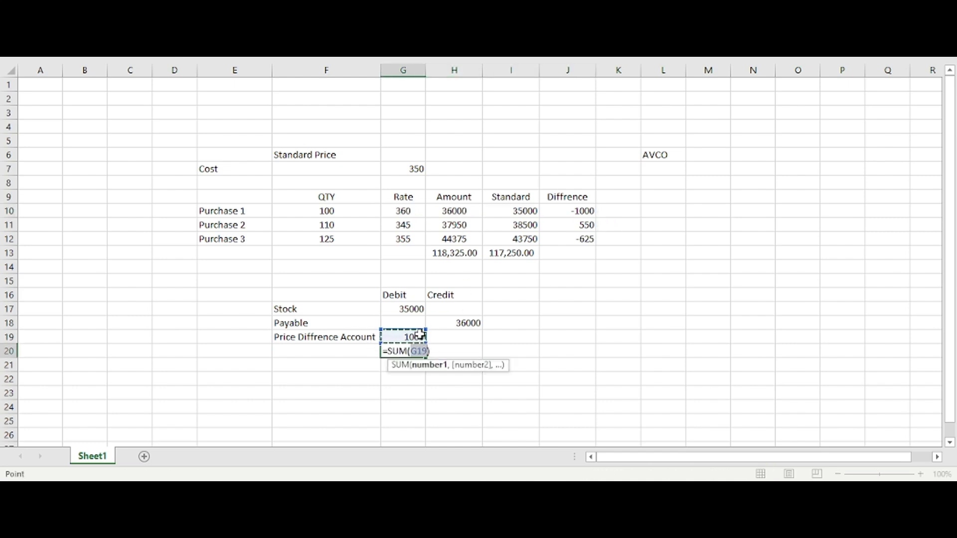
pyautogui.moveTo(430, 324); pyautogui.dragTo(456, 351)
pyautogui.moveTo(416, 313); pyautogui.dragTo(406, 337)
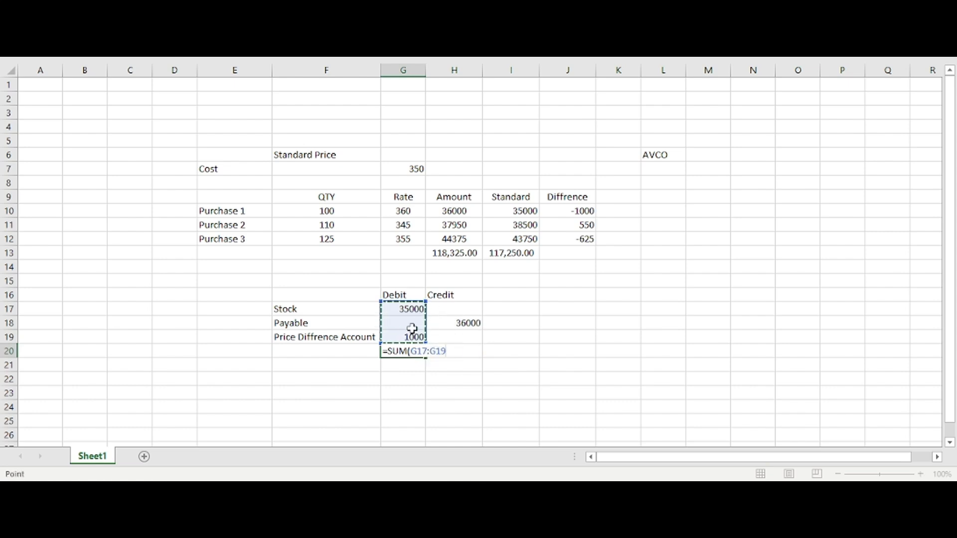
pyautogui.write('.')
pyautogui.press('Return')
pyautogui.press('Return')
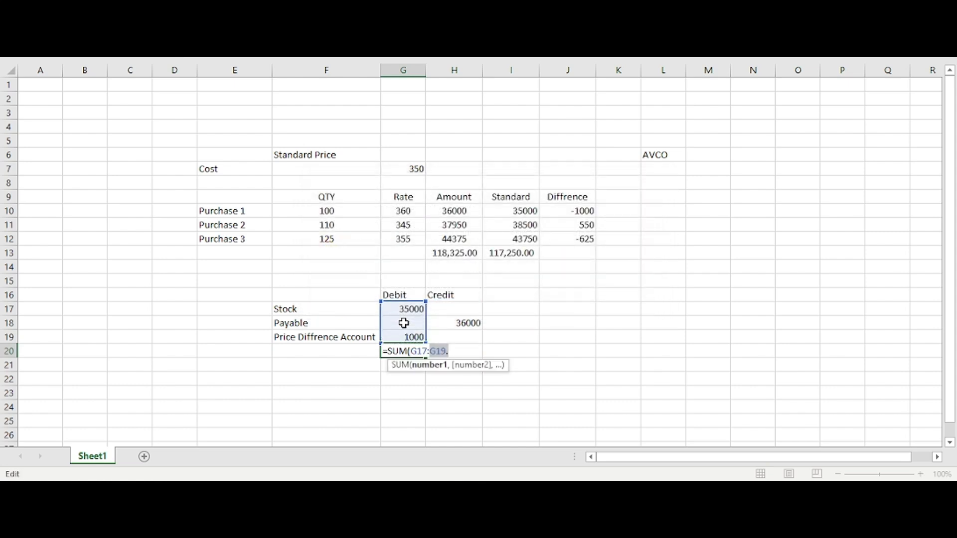
pyautogui.press('End')
pyautogui.press('BackSpace')
pyautogui.write(')')
pyautogui.press('Return')
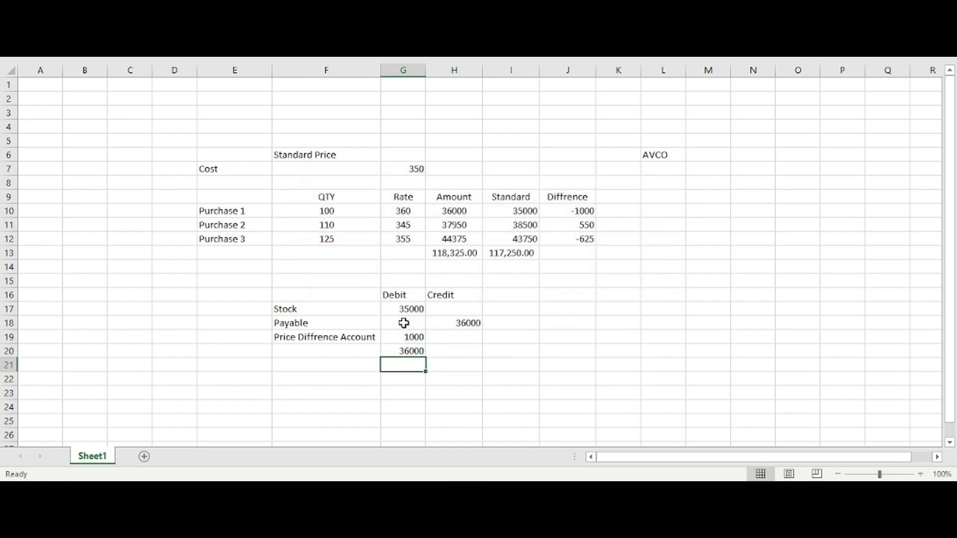
# Step: Copy the debit total formula from G20 into H20 to total the Credit column
pyautogui.click(411, 349)
pyautogui.moveTo(426, 358); pyautogui.dragTo(476, 357)
pyautogui.click(455, 379)
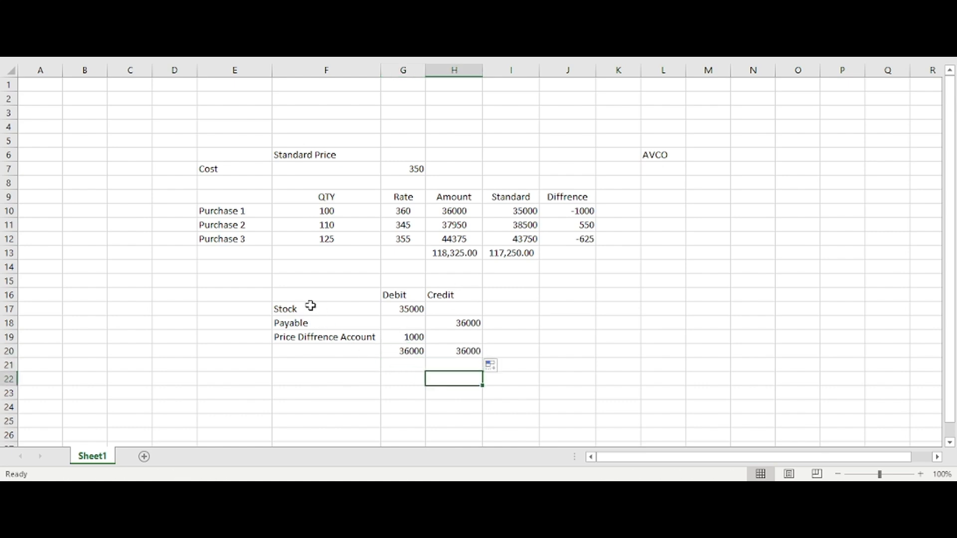
pyautogui.moveTo(310, 306); pyautogui.dragTo(442, 348)
pyautogui.click(442, 349)
pyautogui.moveTo(289, 339); pyautogui.dragTo(384, 343)
# Step: Switch to Odoo, set the Marble Products category's Inventory Valuation to Automated and locate its Price Difference Account setting
pyautogui.hotkey('alt', 'Tab')
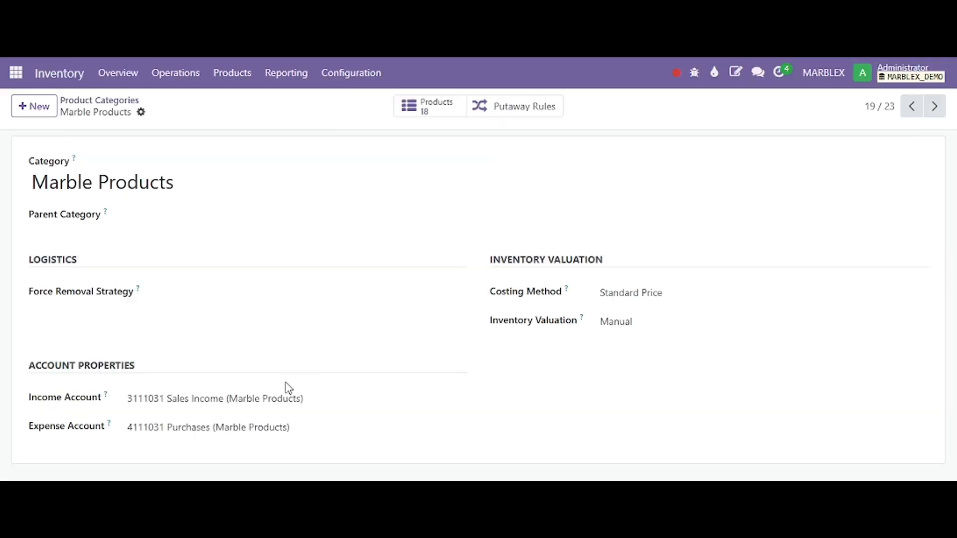
pyautogui.click(627, 294)
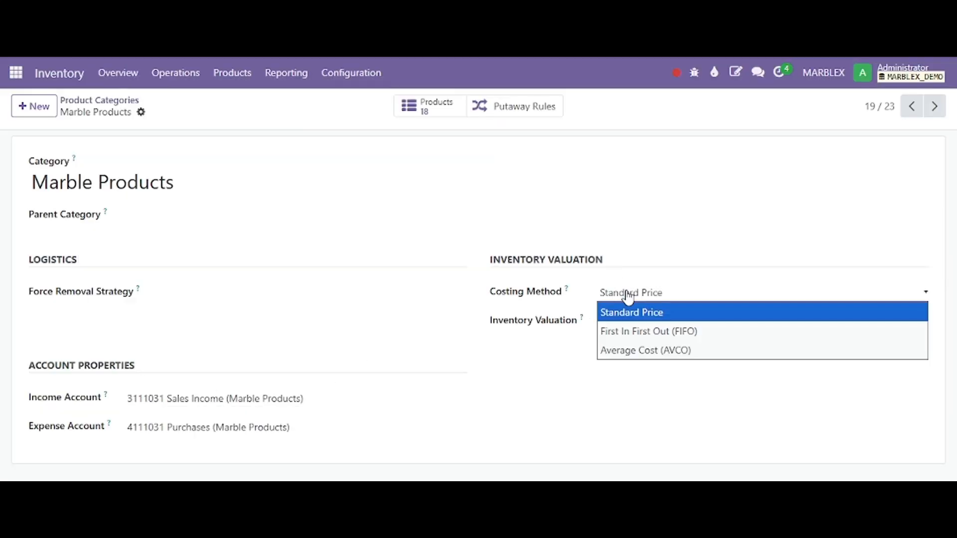
pyautogui.click(565, 313)
pyautogui.click(616, 322)
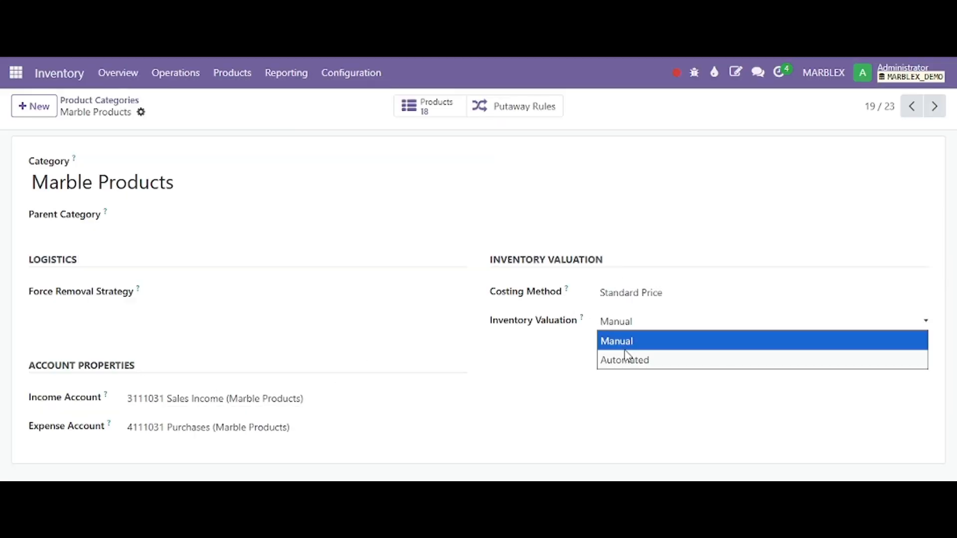
pyautogui.click(629, 359)
pyautogui.scroll(-3, 150, 408)
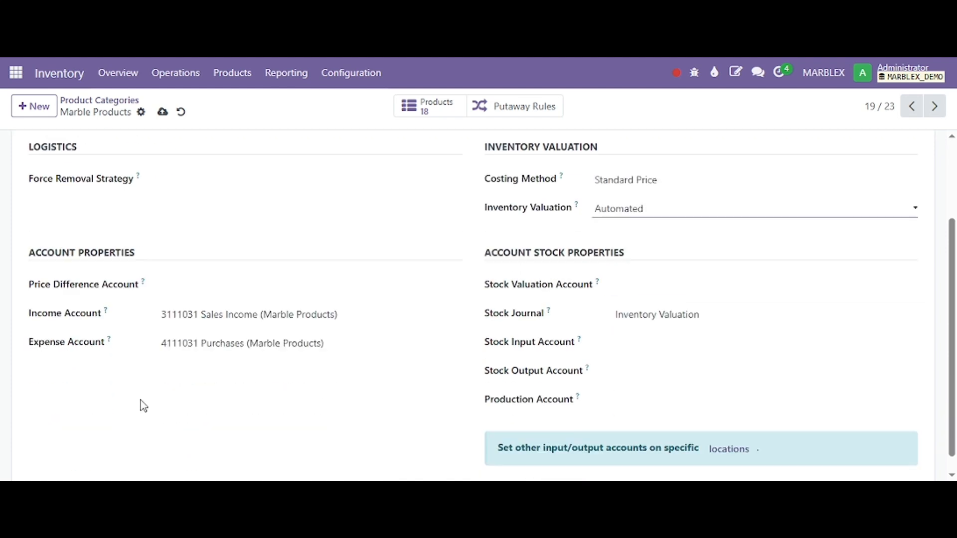
pyautogui.moveTo(28, 258); pyautogui.dragTo(145, 265)
pyautogui.click(155, 264)
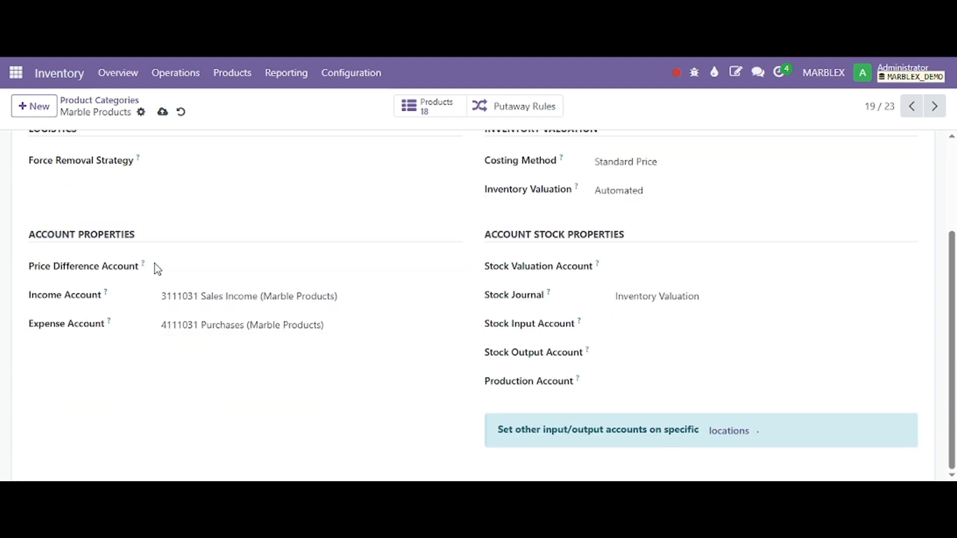
# Step: Switch to the Excel workbook and duplicate the journal block F16:H20 at F22
pyautogui.click(200, 270)
pyautogui.click(172, 269)
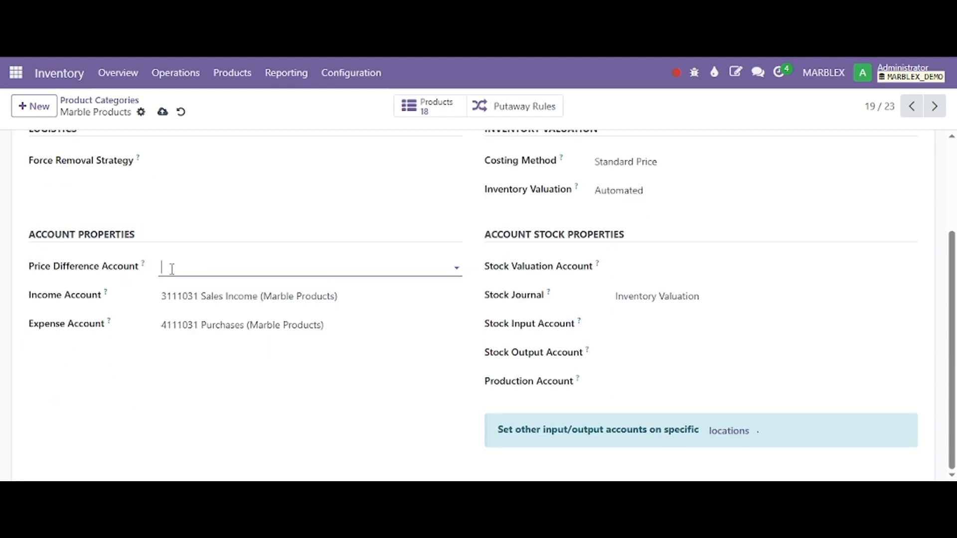
pyautogui.hotkey('alt', 'Tab')
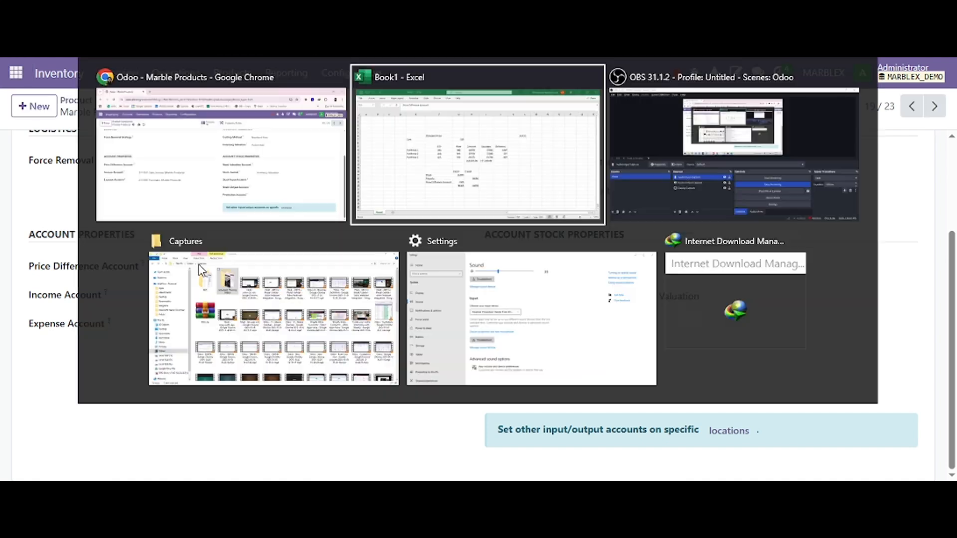
pyautogui.click(299, 291)
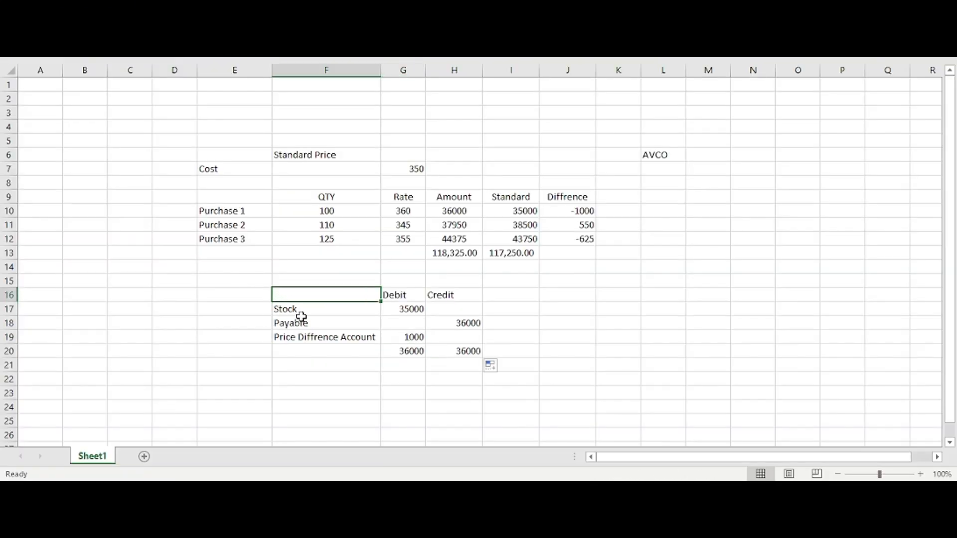
pyautogui.moveTo(302, 296); pyautogui.dragTo(434, 357)
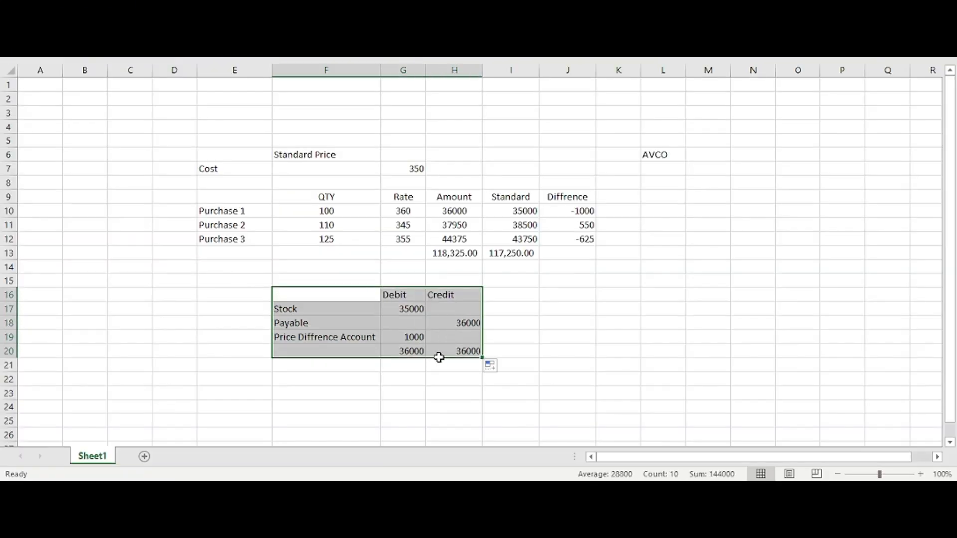
pyautogui.hotkey('ctrl', 'c')
pyautogui.click(329, 381)
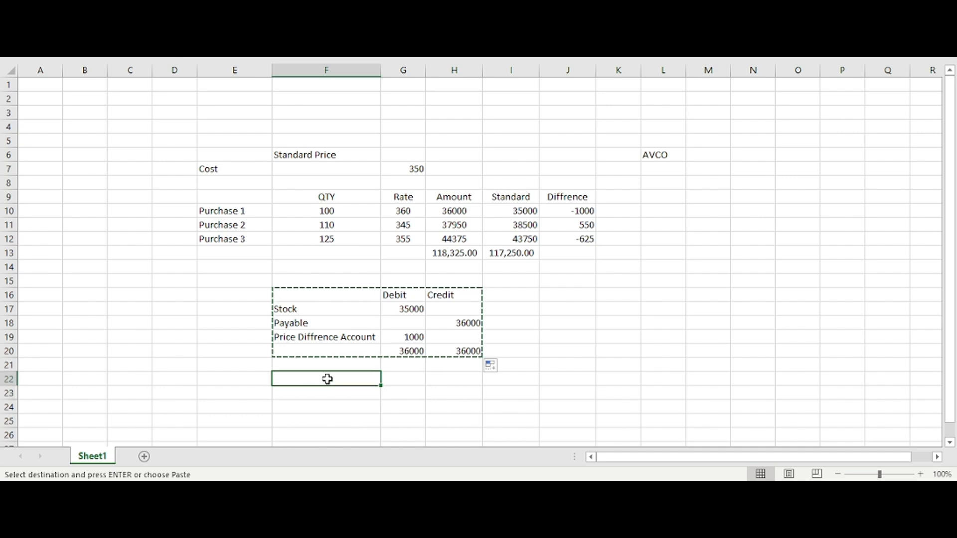
pyautogui.hotkey('ctrl', 'v')
pyautogui.click(352, 392)
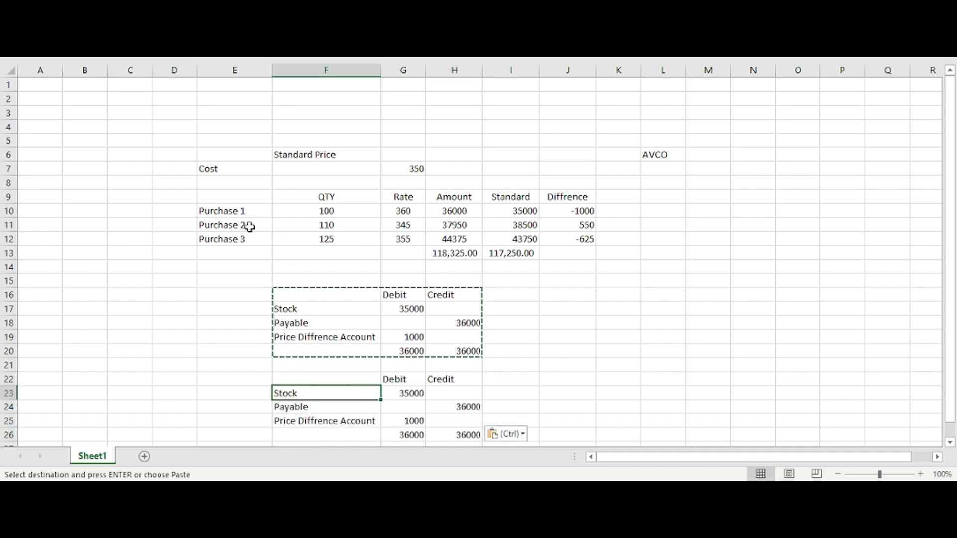
# Step: Set the Stock debit in G23 of the second journal to 38500, Purchase 2's standard amount
pyautogui.moveTo(250, 227); pyautogui.dragTo(369, 235)
pyautogui.click(494, 229)
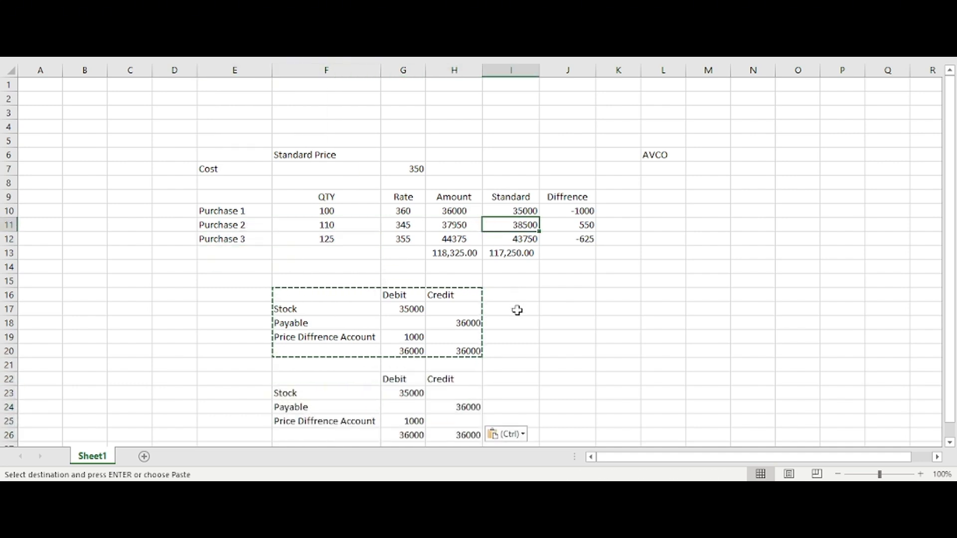
pyautogui.scroll(-2, 518, 310)
pyautogui.press('Escape')
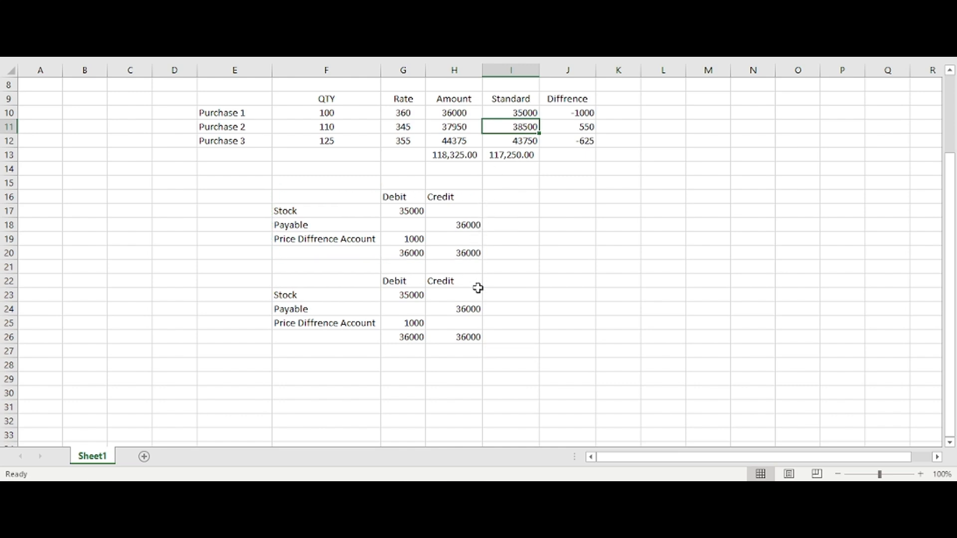
pyautogui.click(479, 289)
pyautogui.click(411, 210)
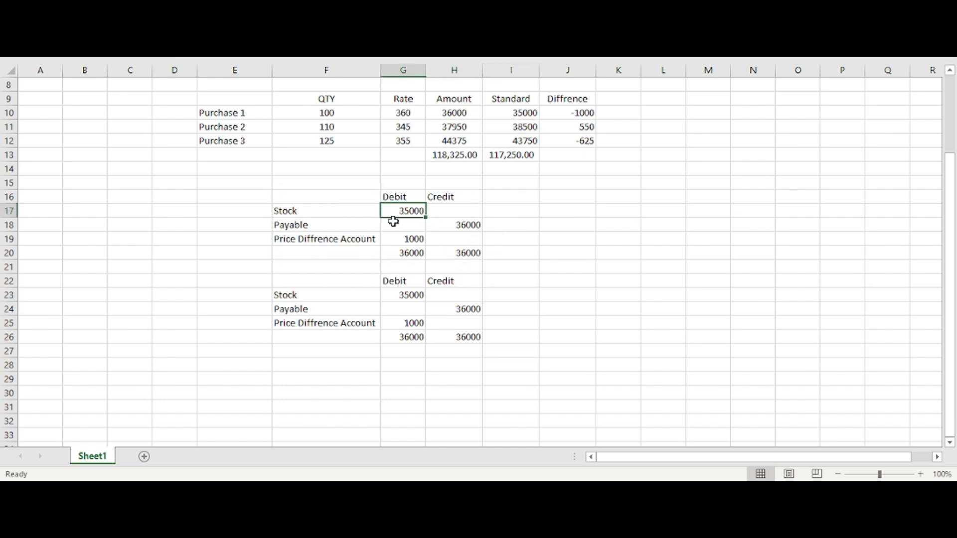
pyautogui.click(507, 128)
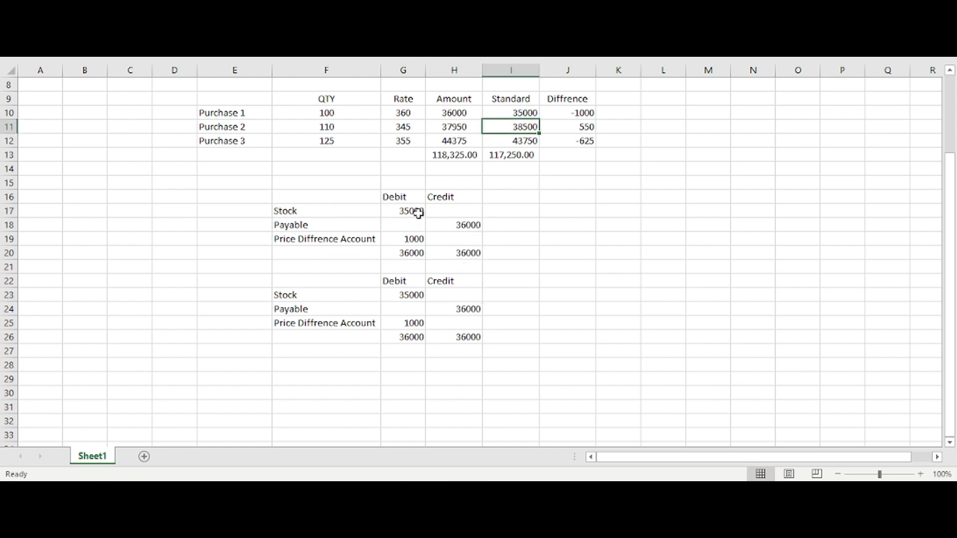
pyautogui.click(413, 298)
pyautogui.write('3')
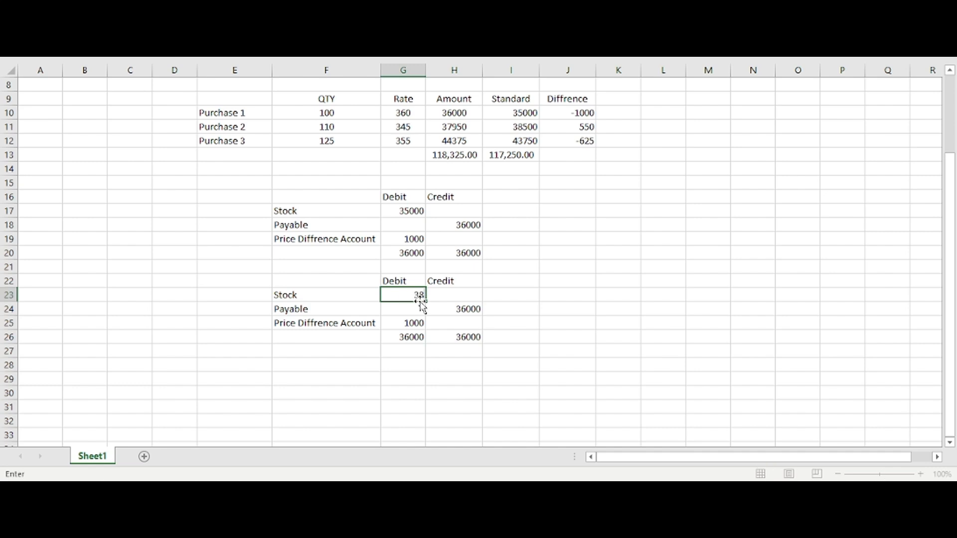
pyautogui.click(479, 338)
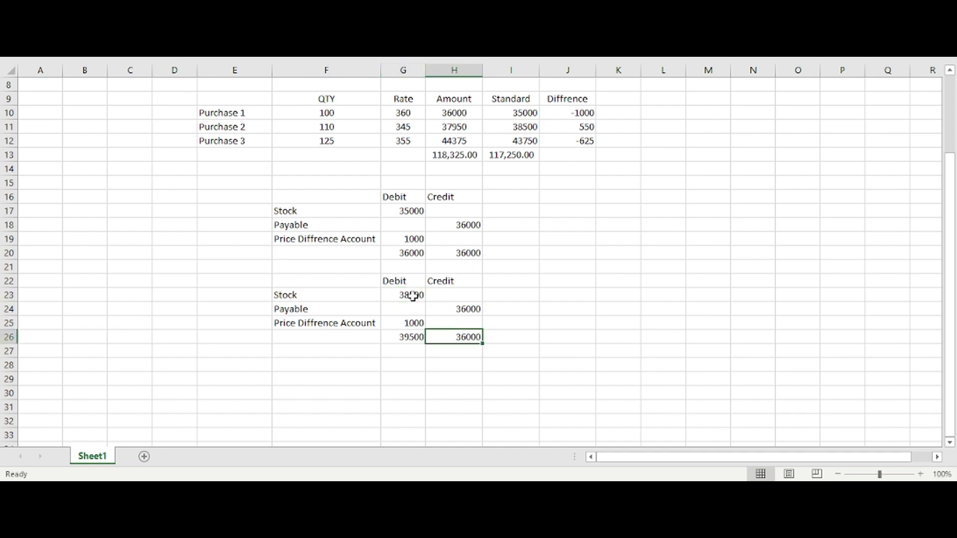
# Step: Set the Payable credit in H24 of the second journal to 37950
pyautogui.click(414, 296)
pyautogui.click(449, 321)
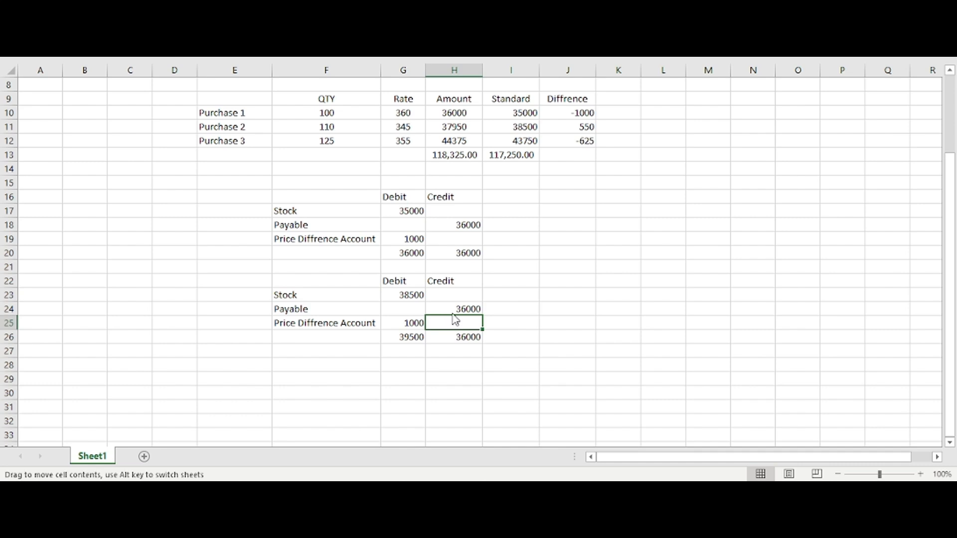
pyautogui.click(452, 307)
pyautogui.write('37950')
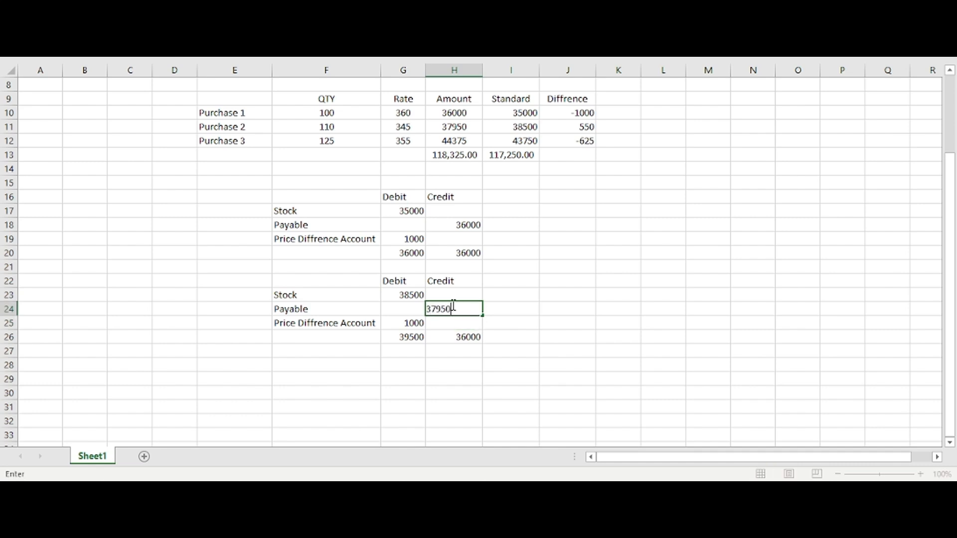
pyautogui.press('Return')
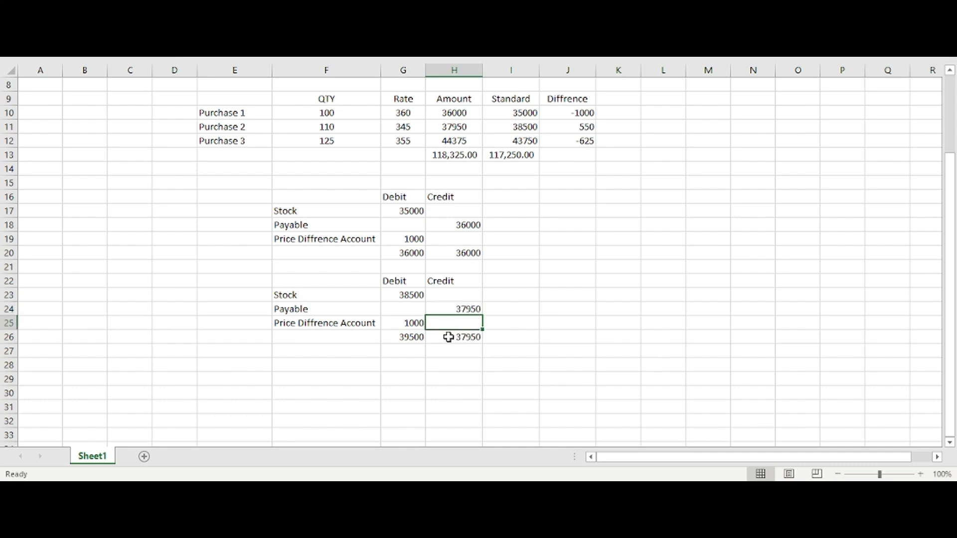
# Step: Clear the Price Diffrence Account debit in G25 and enter 550 as its credit in H25
pyautogui.click(420, 323)
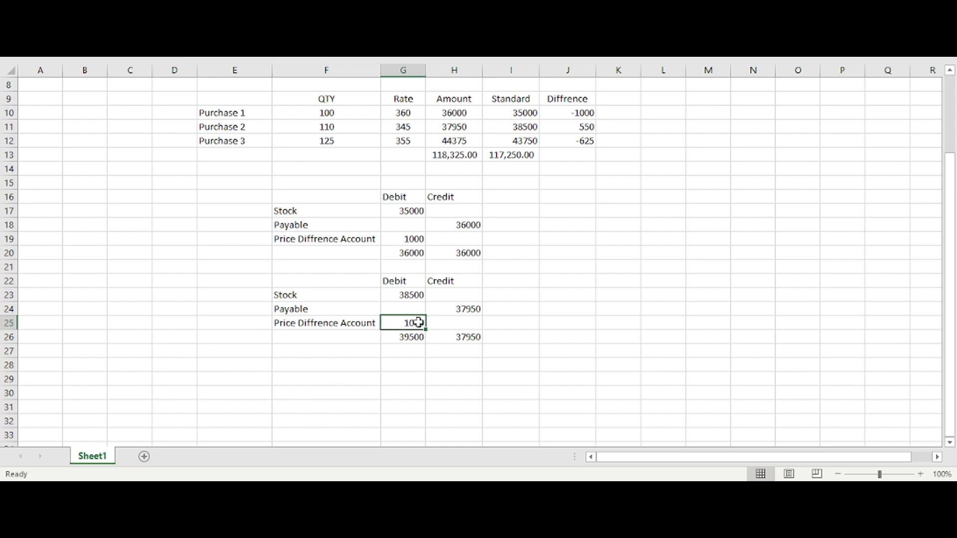
pyautogui.press('Delete')
pyautogui.press('Right')
pyautogui.write('55')
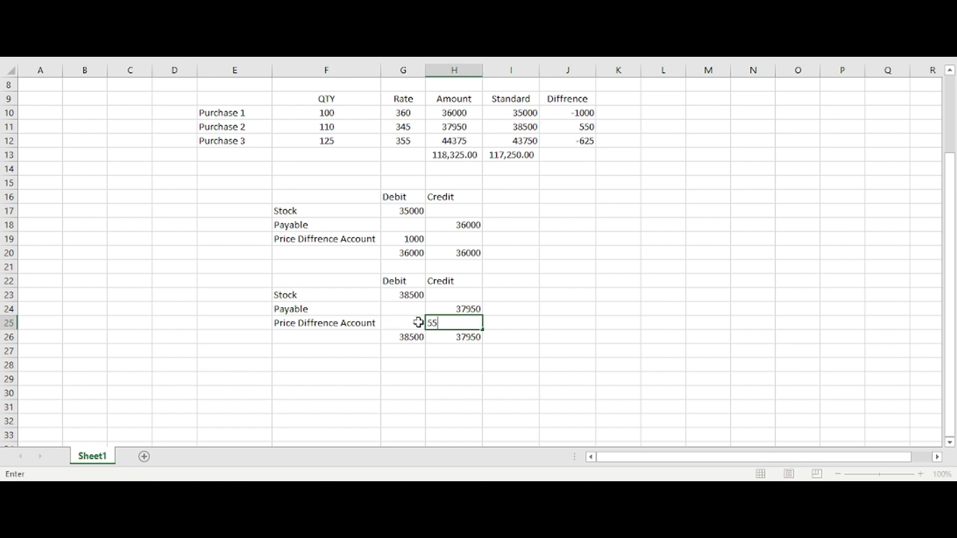
pyautogui.write('0')
pyautogui.press('Return')
pyautogui.click(474, 324)
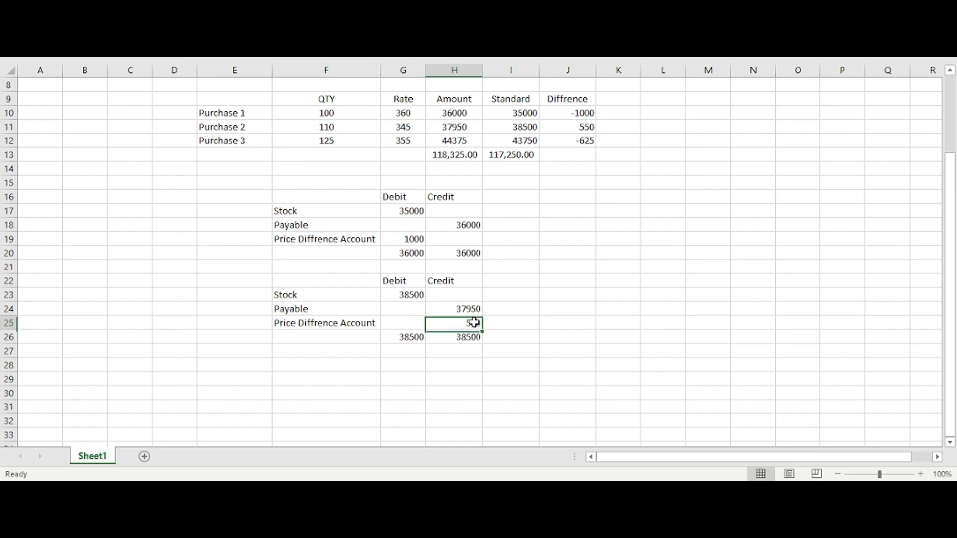
# Step: Review both journals in F16:H26 against the purchases listed in E10:E12
pyautogui.moveTo(415, 293); pyautogui.dragTo(457, 326)
pyautogui.moveTo(335, 282); pyautogui.dragTo(451, 337)
pyautogui.moveTo(228, 117); pyautogui.dragTo(273, 145)
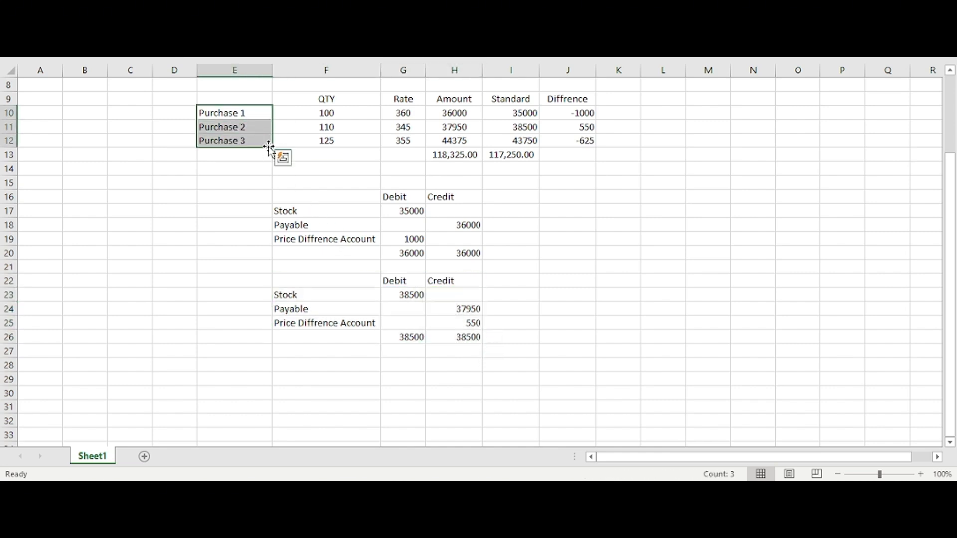
pyautogui.click(403, 267)
pyautogui.moveTo(325, 196); pyautogui.dragTo(455, 334)
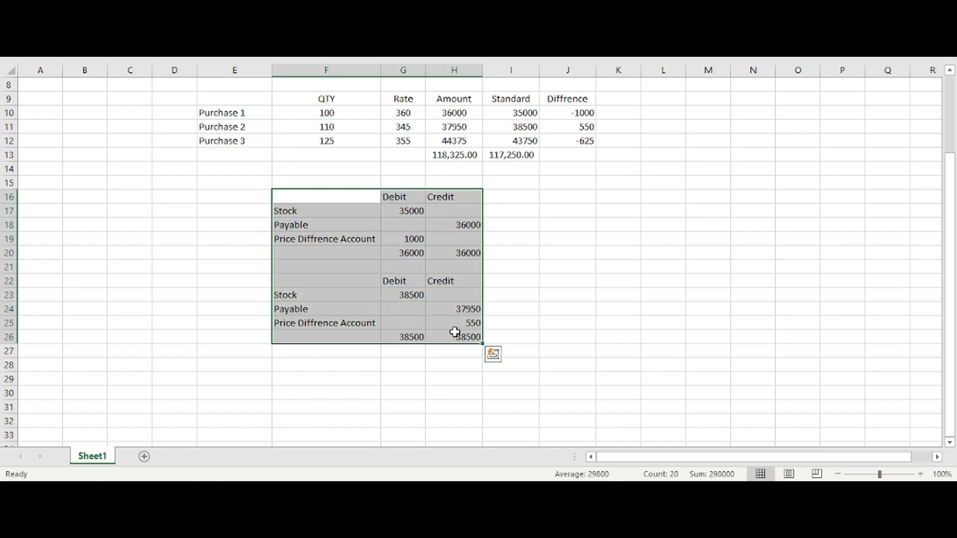
pyautogui.click(455, 333)
# Step: Move the AVCO label from L6 to E30, below the journals
pyautogui.scroll(3, 454, 332)
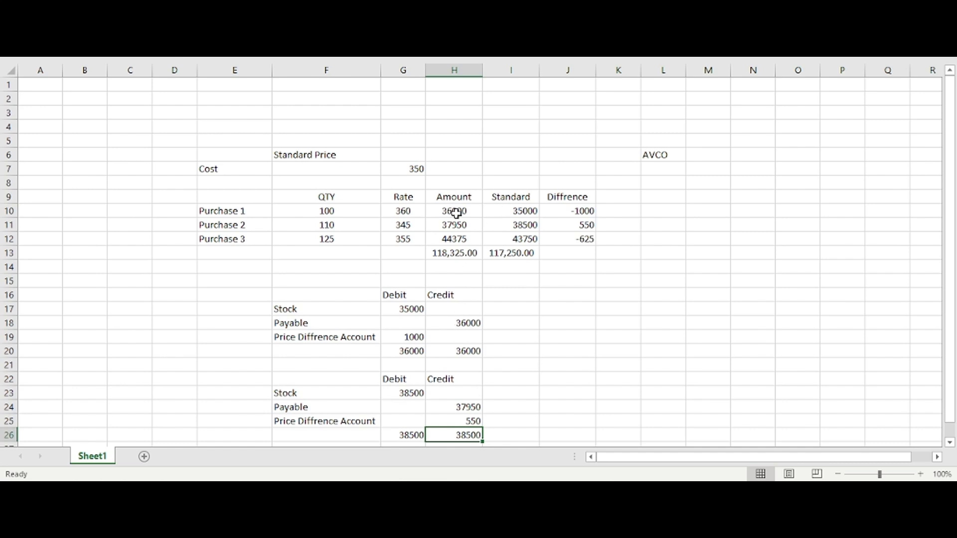
pyautogui.click(652, 158)
pyautogui.hotkey('ctrl', 'c')
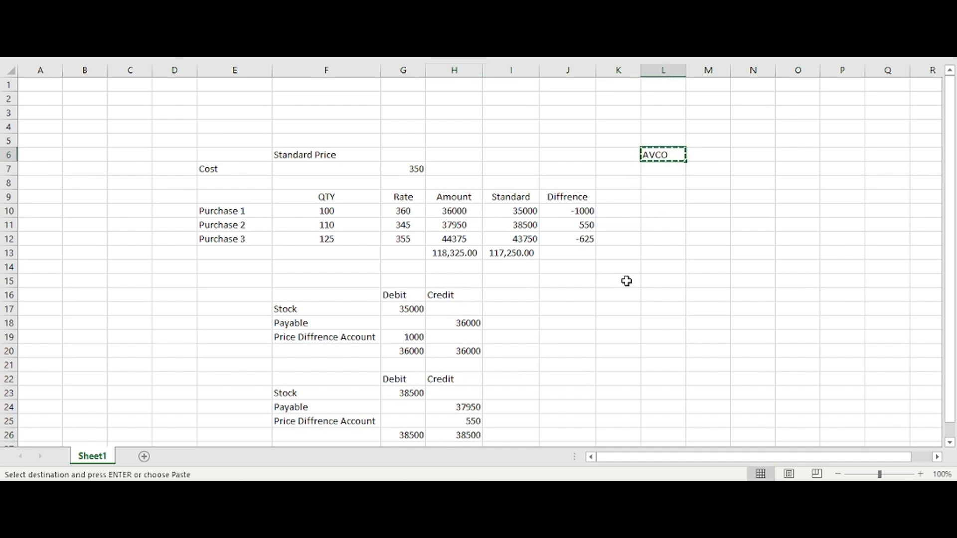
pyautogui.scroll(-9, 549, 289)
pyautogui.scroll(5, 349, 269)
pyautogui.click(216, 295)
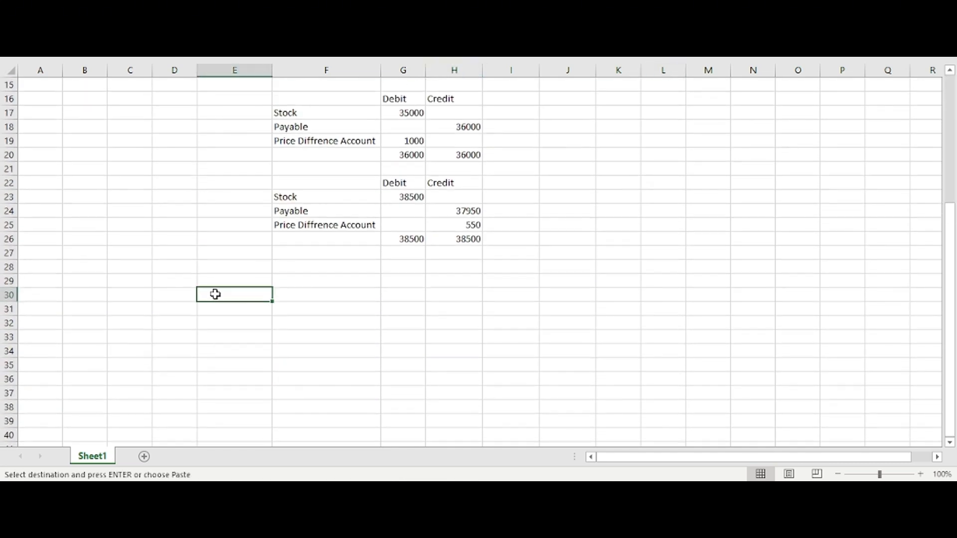
pyautogui.press('Return')
pyautogui.click(302, 278)
# Step: Copy the purchase table E9:H12 with its QTY, Rate and Amount columns
pyautogui.scroll(5, 302, 278)
pyautogui.moveTo(229, 194); pyautogui.dragTo(450, 240)
pyautogui.hotkey('ctrl', 'c')
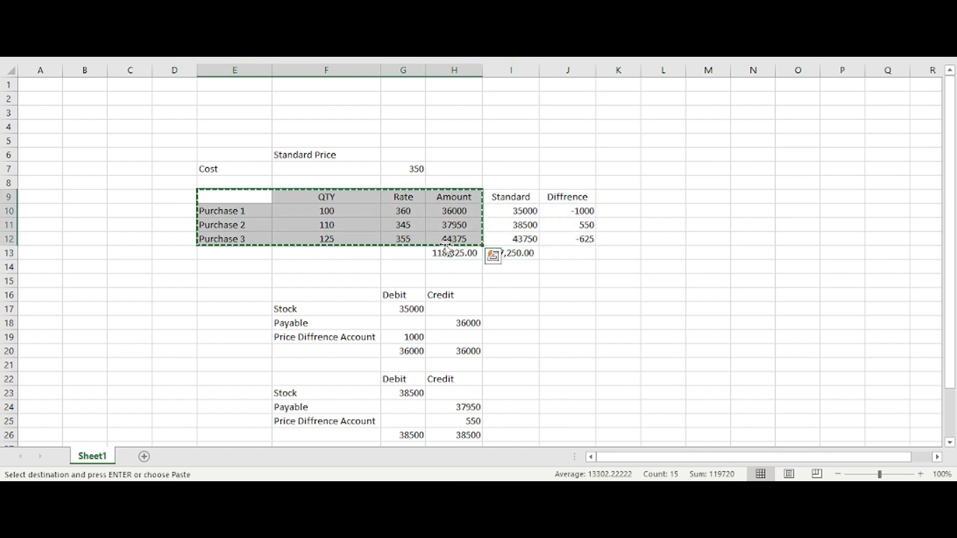
# Step: Try placing the copied purchase table at E31 below the AVCO label, and undo the paste
pyautogui.scroll(-9, 277, 337)
pyautogui.scroll(2, 248, 257)
pyautogui.click(237, 220)
pyautogui.click(237, 210)
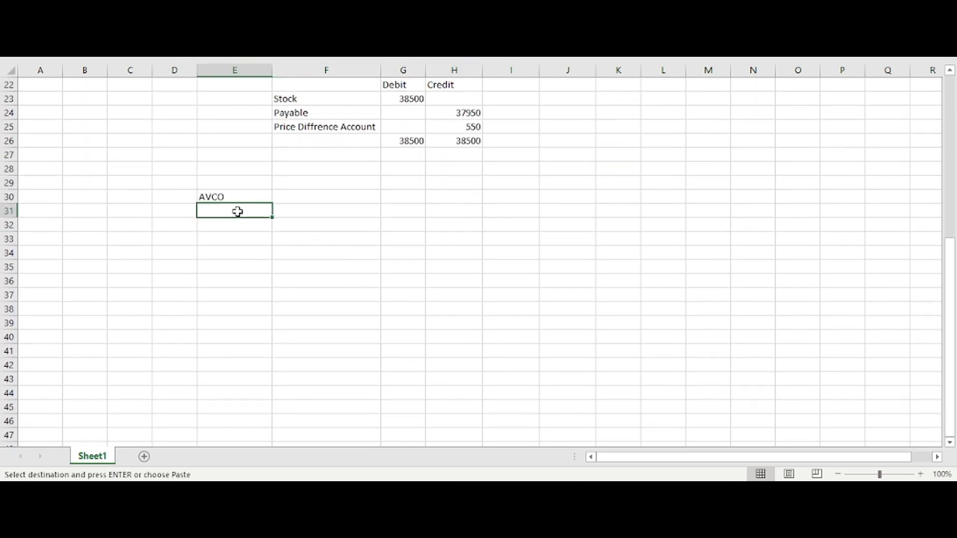
pyautogui.hotkey('ctrl', 'v')
pyautogui.click(365, 282)
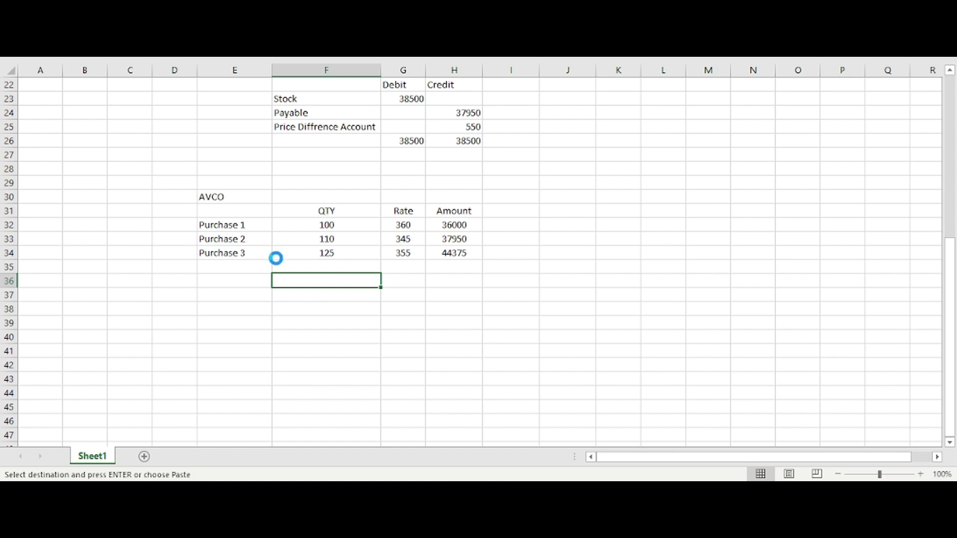
pyautogui.hotkey('ctrl', 'z')
# Step: Paste the copied purchase table at C31, so it sits beneath the AVCO label
pyautogui.click(163, 214)
pyautogui.click(132, 214)
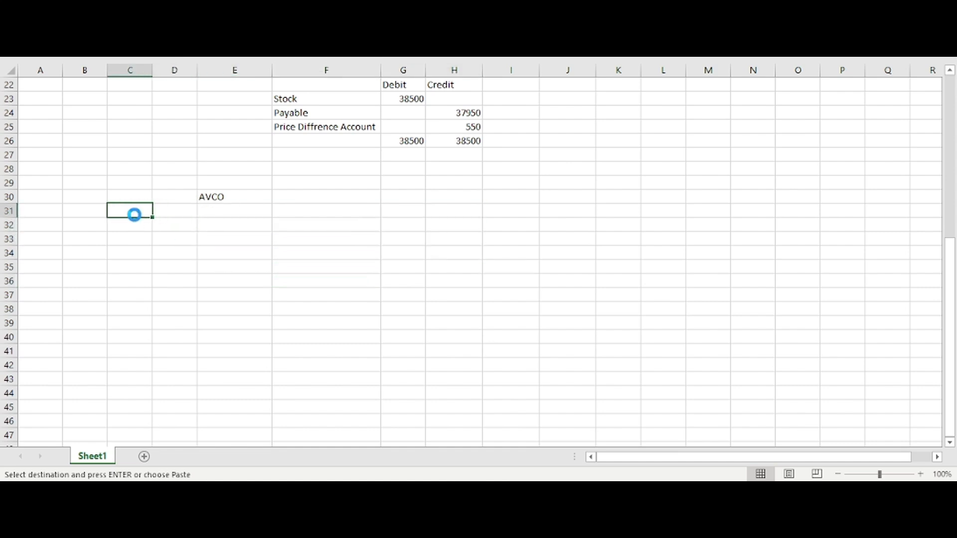
pyautogui.hotkey('ctrl', 'v')
pyautogui.scroll(-2, 274, 274)
pyautogui.click(280, 268)
pyautogui.scroll(2, 325, 248)
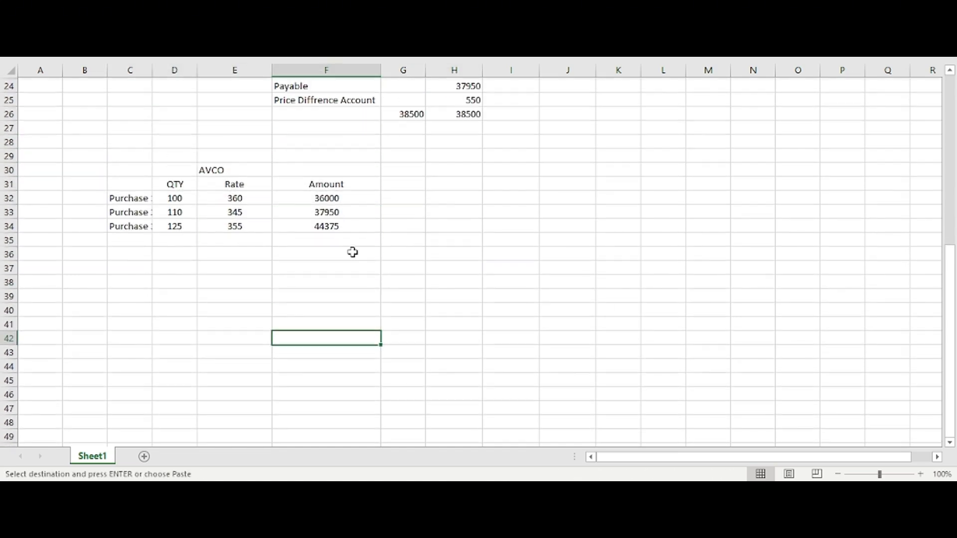
# Step: Total the AVCO table's Amount column in F35 with a SUM formula
pyautogui.click(317, 280)
pyautogui.click(340, 262)
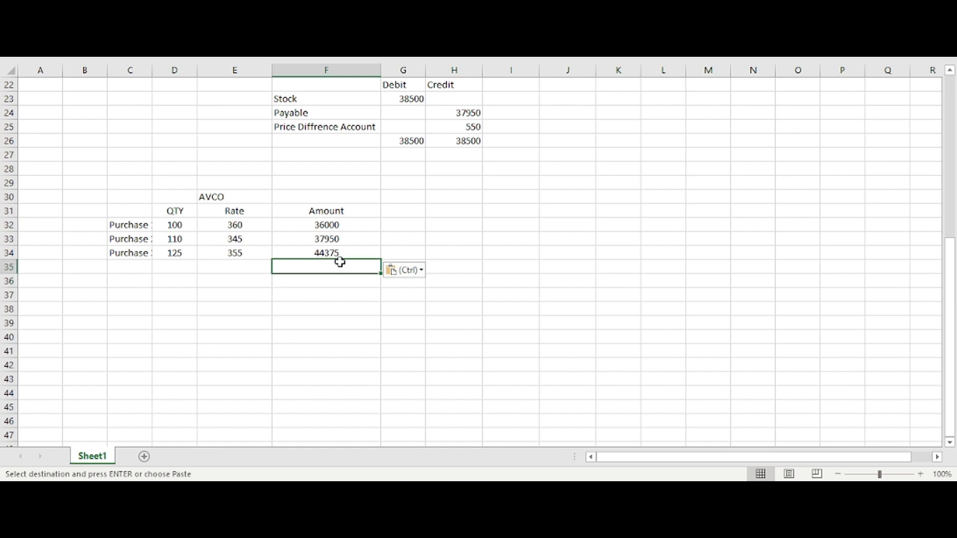
pyautogui.hotkey('alt', '=')
pyautogui.press('Return')
pyautogui.click(303, 267)
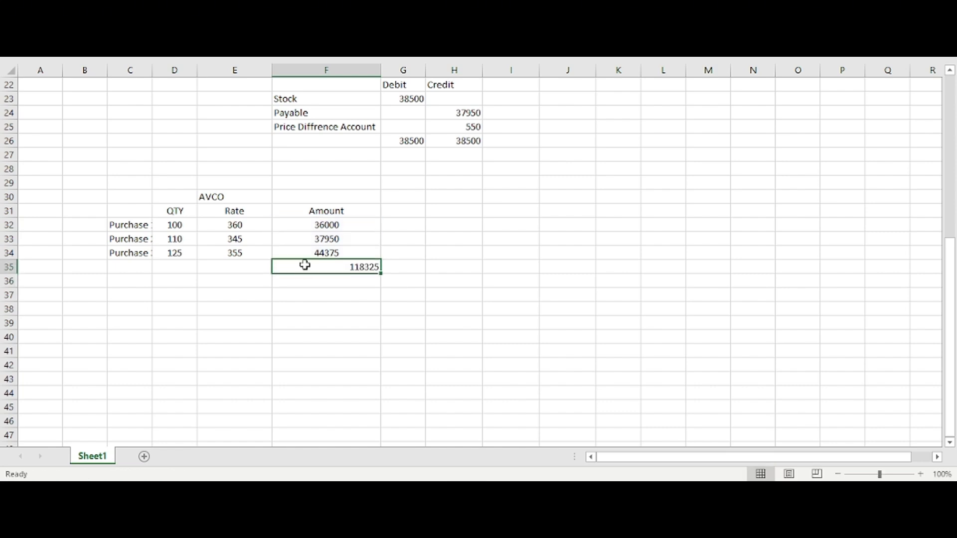
# Step: Total the AVCO table's Rate column in E35 with a SUM formula
pyautogui.click(252, 266)
pyautogui.hotkey('alt', '=')
pyautogui.press('Return')
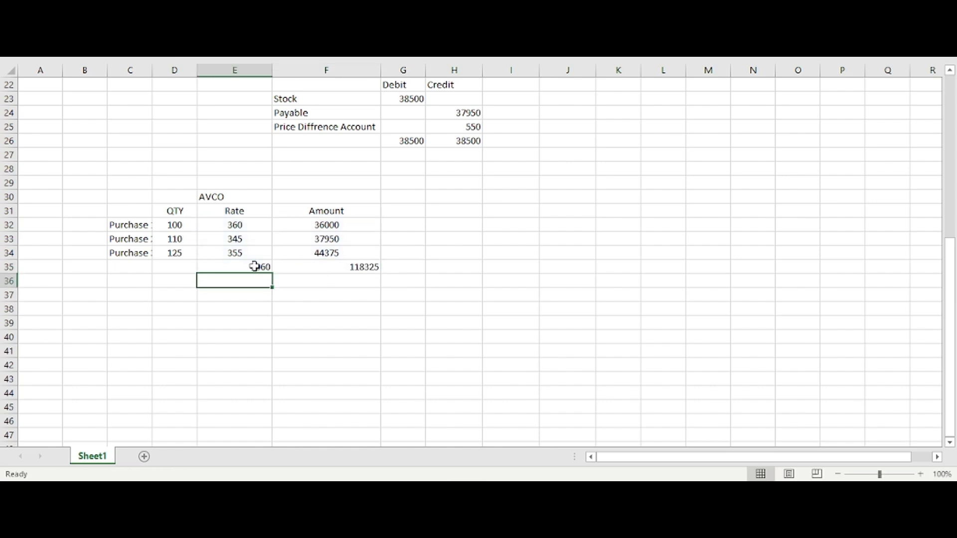
pyautogui.click(253, 268)
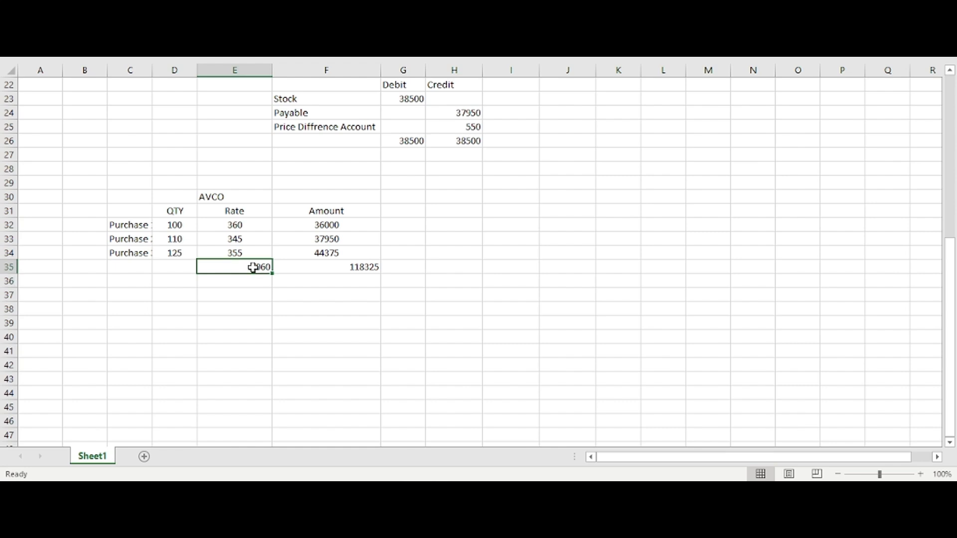
# Step: Divide the amount total by the rate total in F36 with the formula =F35/E35
pyautogui.click(282, 268)
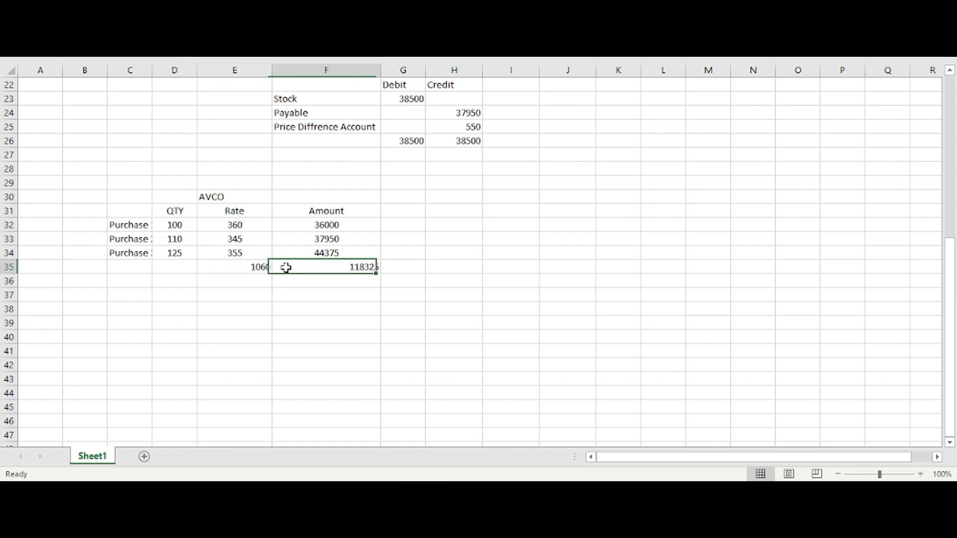
pyautogui.click(334, 284)
pyautogui.write('=')
pyautogui.press('Up')
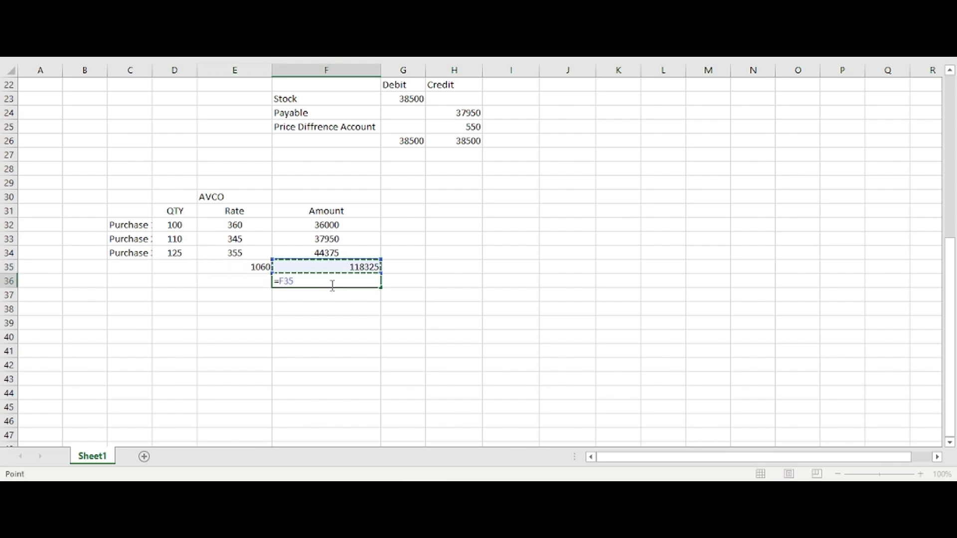
pyautogui.write('/')
pyautogui.press('Left')
pyautogui.press('Up')
pyautogui.press('Return')
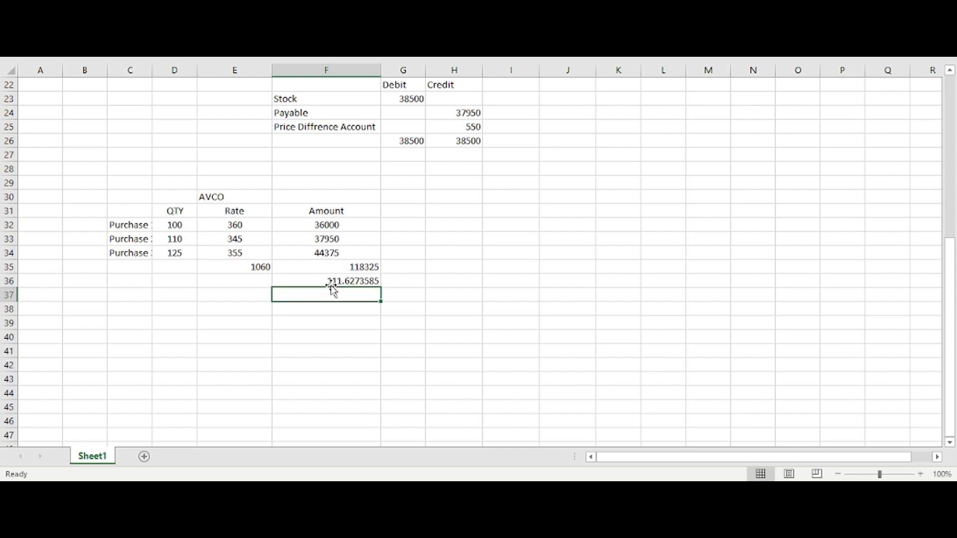
# Step: Format the average cost result in F36 to show two decimal places
pyautogui.click(343, 277)
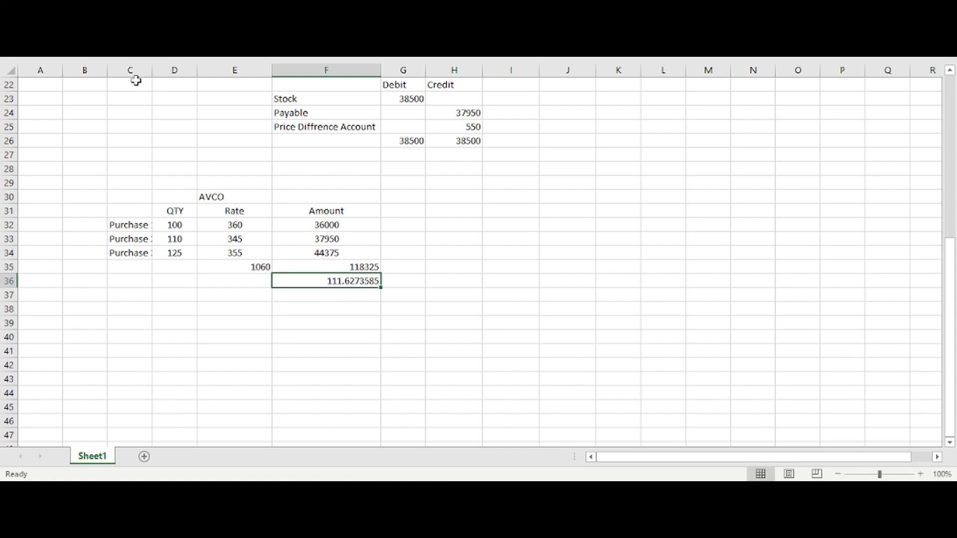
pyautogui.hotkey('alt', 'h')
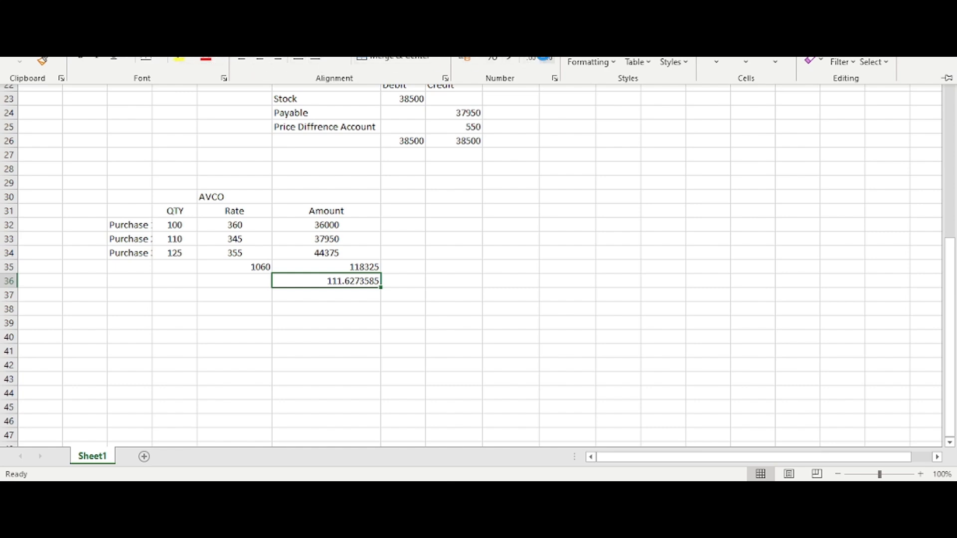
pyautogui.click(547, 59)
pyautogui.click(547, 59)
pyautogui.click(547, 59)
pyautogui.click(547, 59)
pyautogui.click(547, 59)
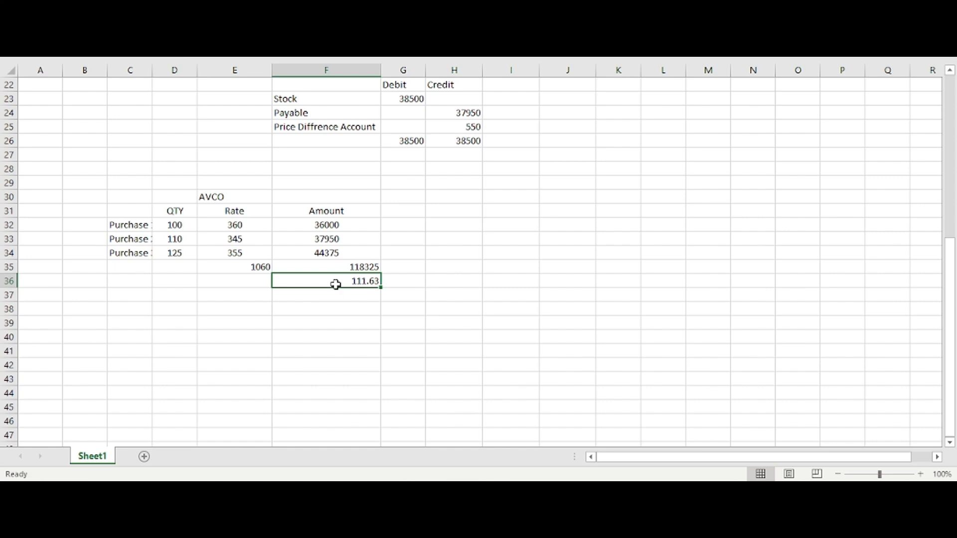
# Step: Autofit column C so the purchase labels in the AVCO table fit their cells
pyautogui.doubleClick(152, 70)
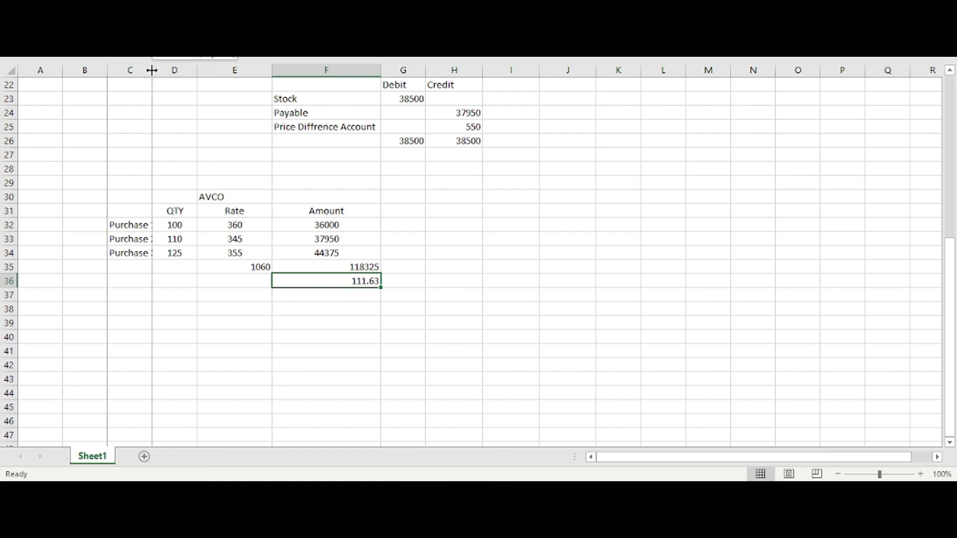
pyautogui.click(152, 69)
pyautogui.click(181, 277)
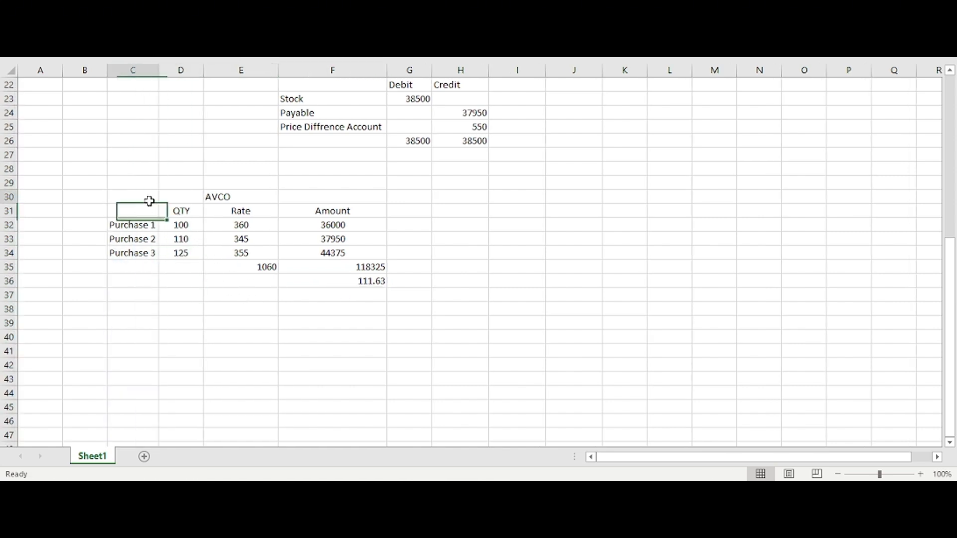
# Step: Review the AVCO table in C30:F36 against the Standard Price debit and credit entries above it
pyautogui.moveTo(149, 200); pyautogui.dragTo(358, 282)
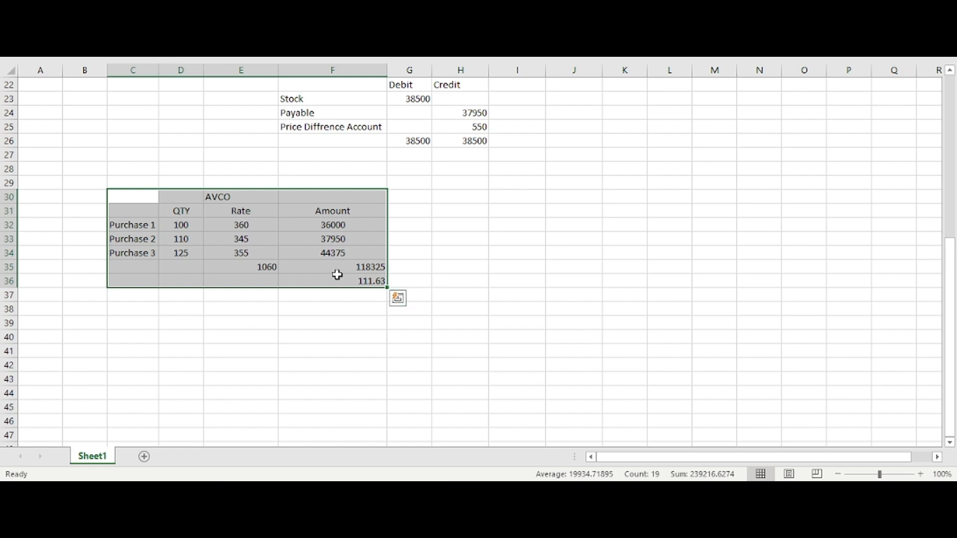
pyautogui.moveTo(271, 264); pyautogui.dragTo(453, 329)
pyautogui.scroll(5, 370, 289)
pyautogui.moveTo(316, 198); pyautogui.dragTo(439, 293)
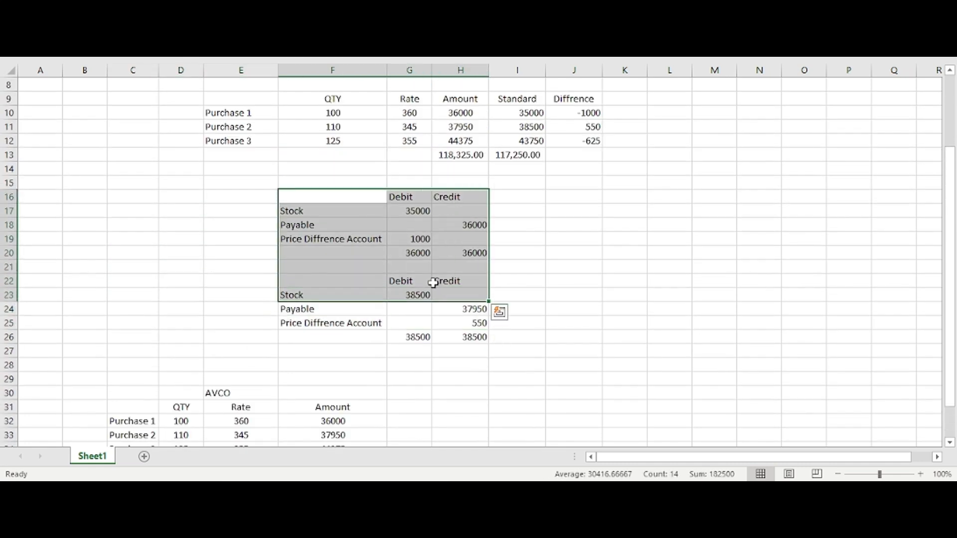
pyautogui.click(379, 277)
pyautogui.scroll(-5, 374, 275)
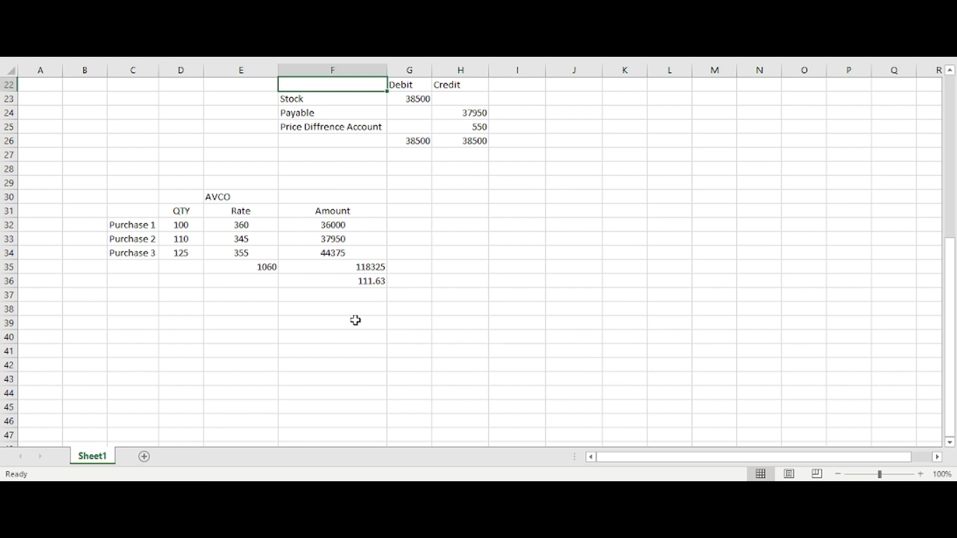
pyautogui.scroll(2, 356, 320)
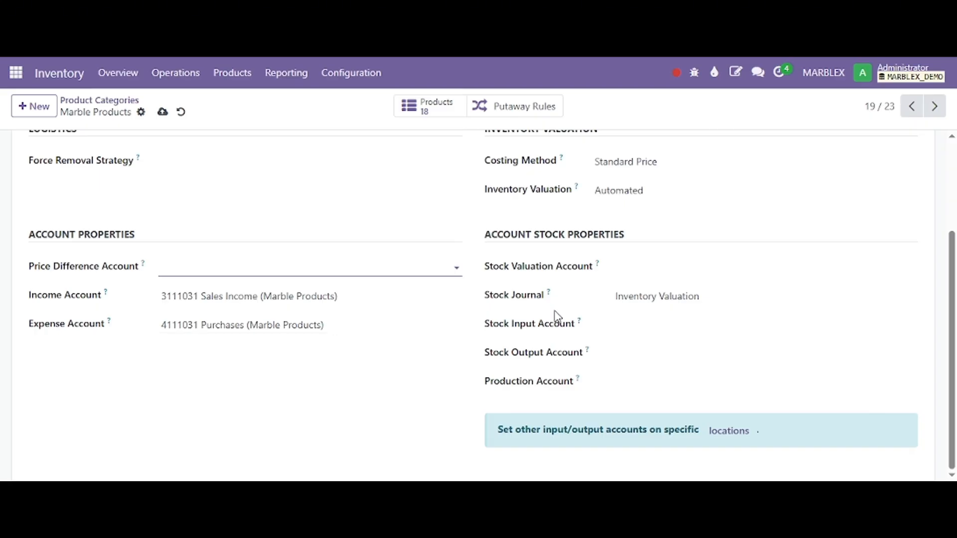
pyautogui.scroll(3, 548, 319)
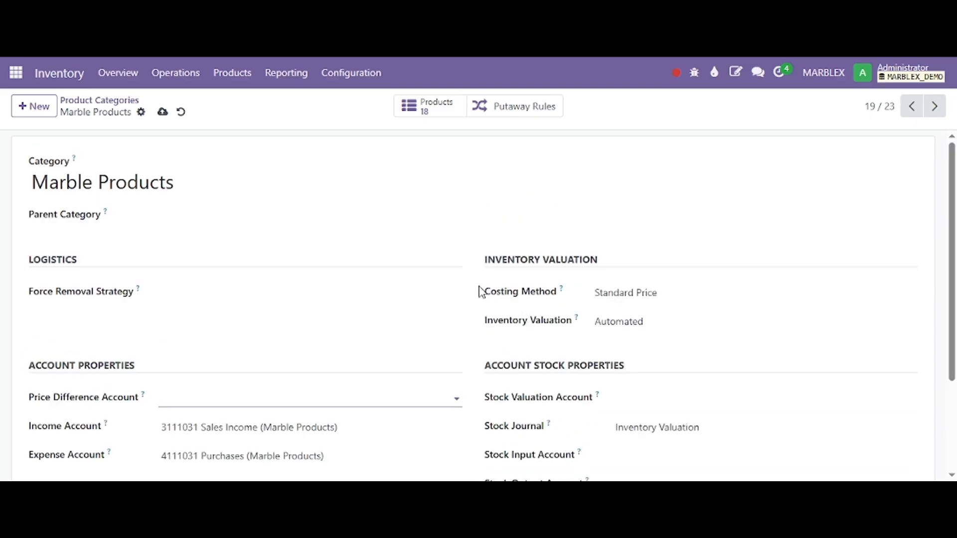
# Step: Compare the Marble Products category's Costing Method and Inventory Valuation settings in Odoo with the AVCO table and journal entries in Excel
pyautogui.moveTo(480, 291); pyautogui.dragTo(662, 305)
pyautogui.click(592, 326)
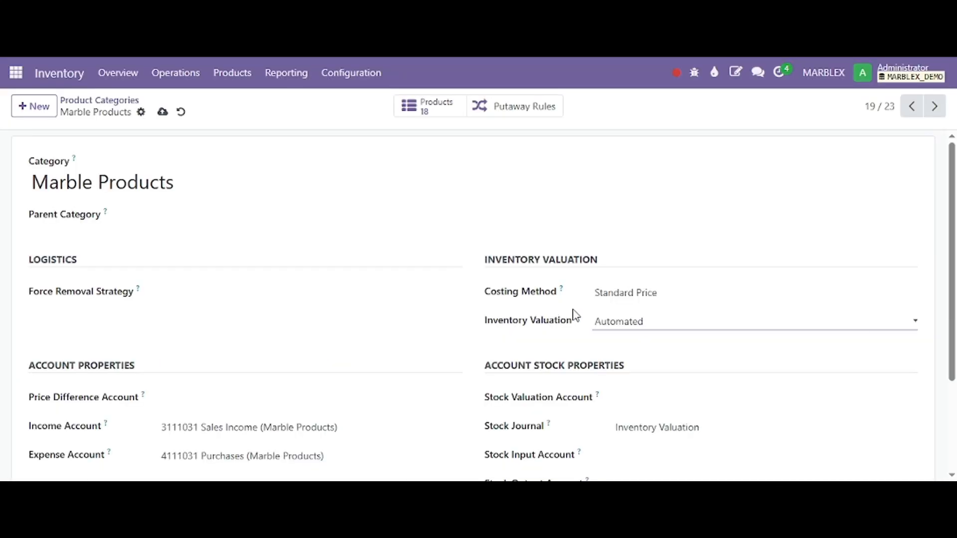
pyautogui.click(604, 323)
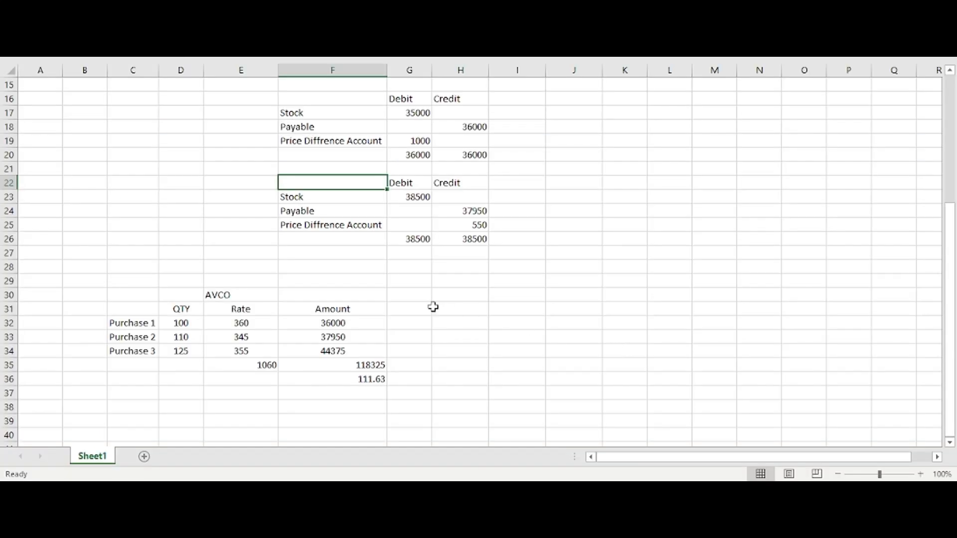
pyautogui.moveTo(155, 310); pyautogui.dragTo(378, 369)
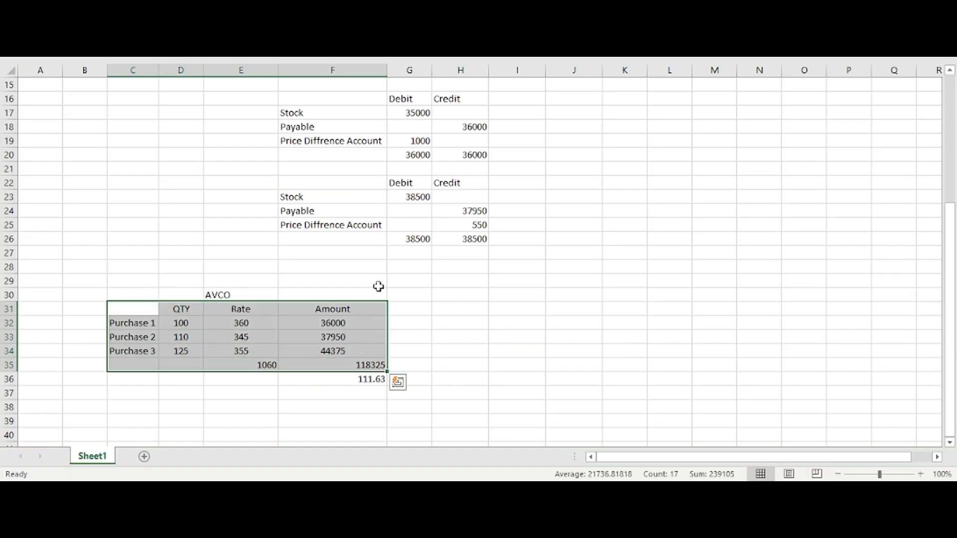
pyautogui.moveTo(339, 185); pyautogui.dragTo(474, 239)
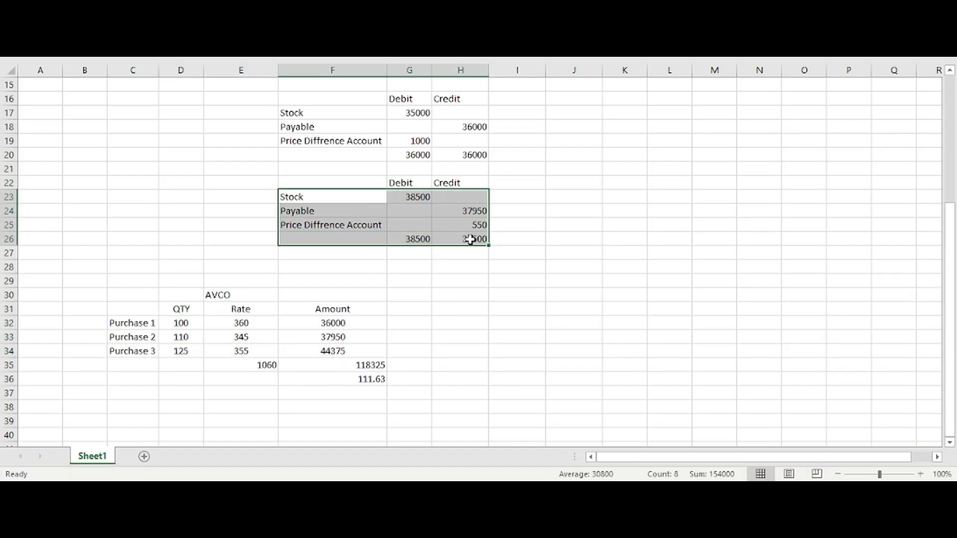
pyautogui.moveTo(342, 126); pyautogui.dragTo(441, 150)
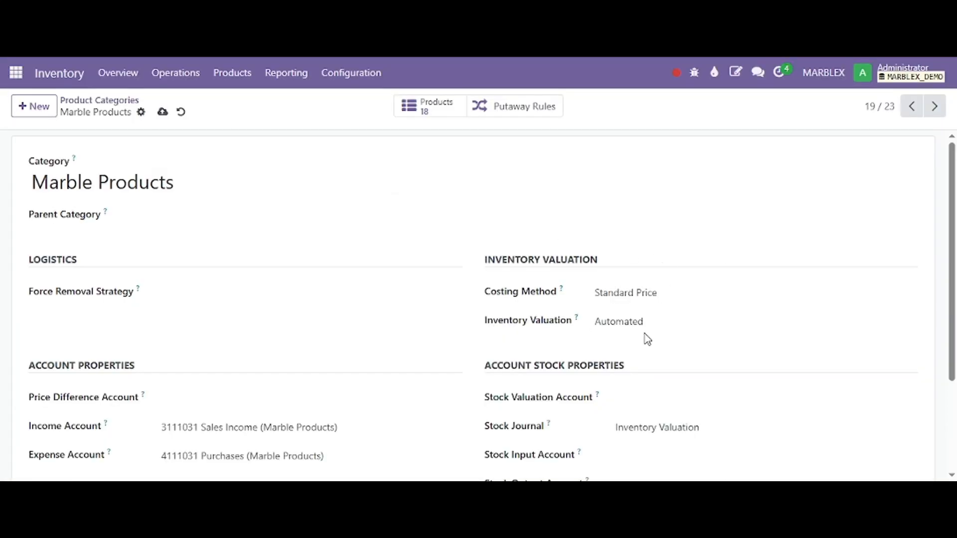
pyautogui.click(646, 333)
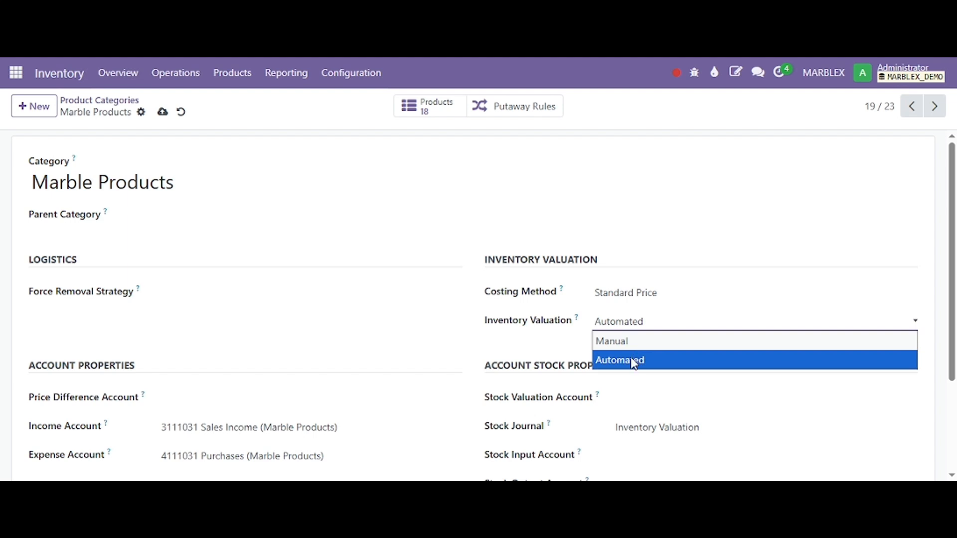
pyautogui.click(469, 329)
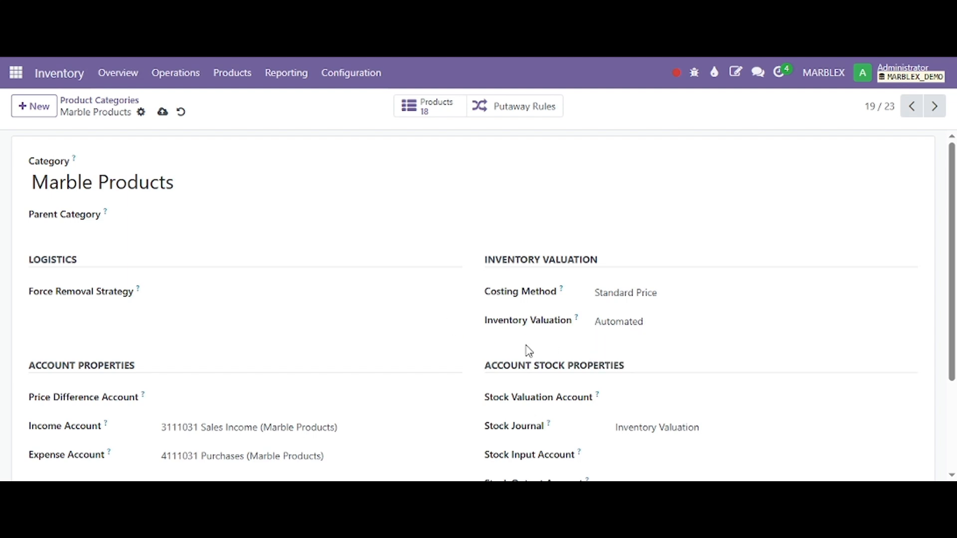
# Step: Set the Marble Products category's Costing Method to Average Cost (AVCO), accept the warning, and keep Inventory Valuation as Automated
pyautogui.scroll(-3, 549, 336)
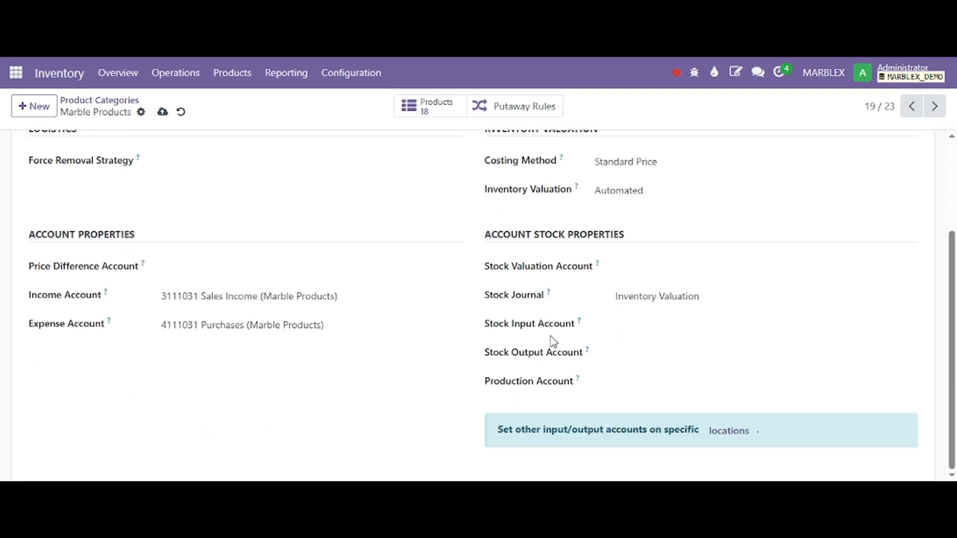
pyautogui.click(646, 164)
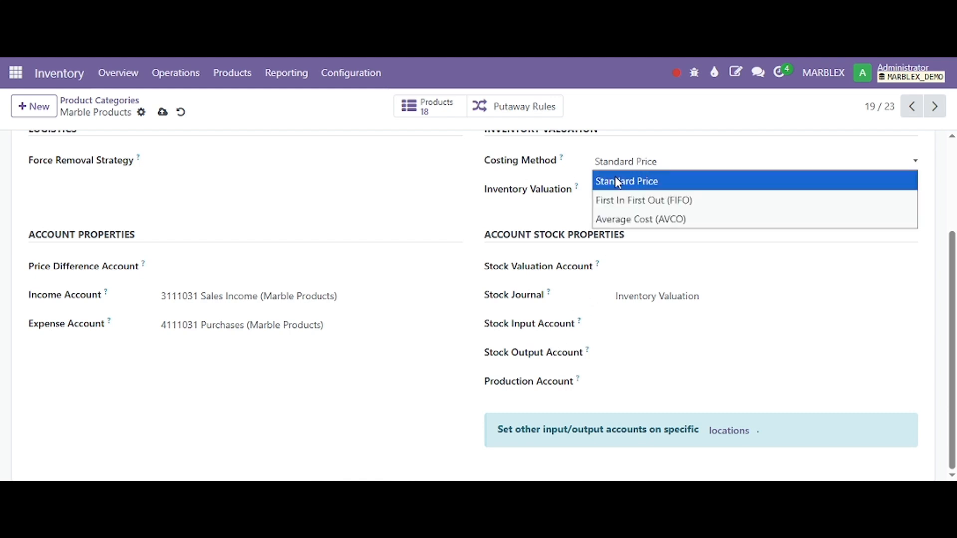
pyautogui.click(639, 219)
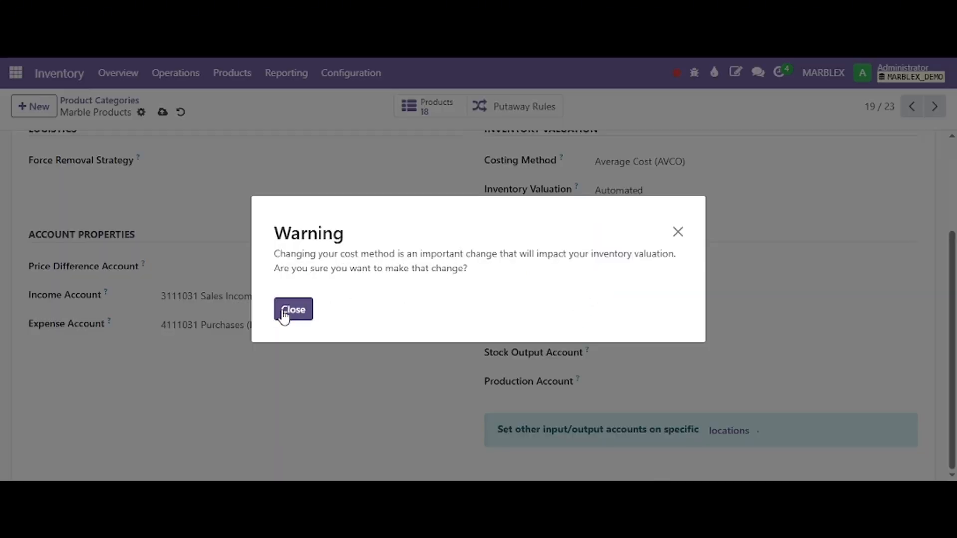
pyautogui.click(293, 310)
pyautogui.click(626, 189)
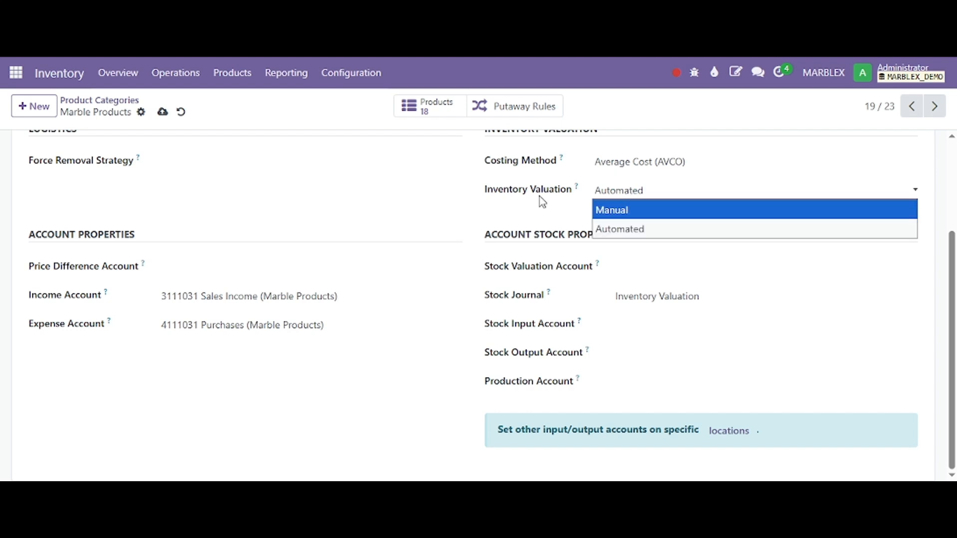
pyautogui.click(604, 225)
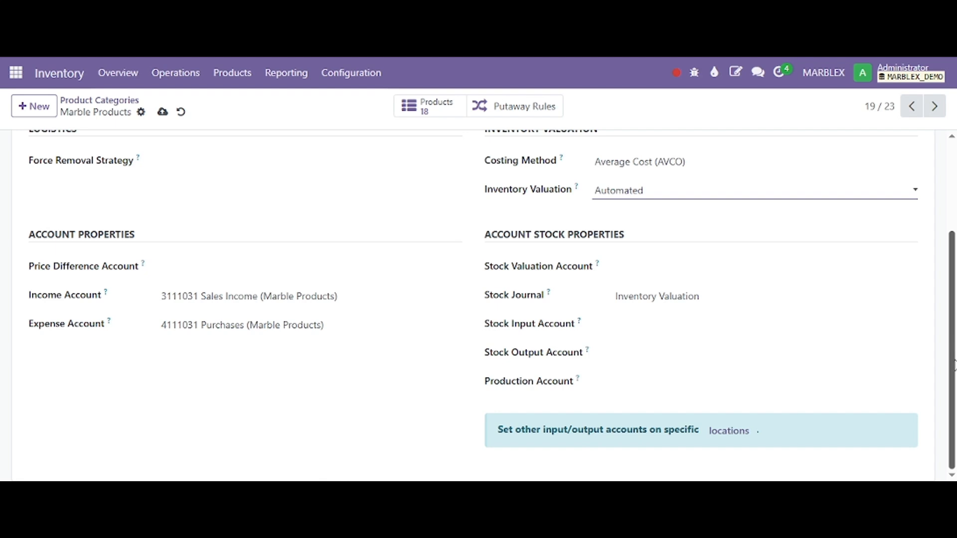
# Step: Set the Stock Valuation Account under Account Stock Properties to 1125001 Stock in Hand
pyautogui.moveTo(483, 233); pyautogui.dragTo(590, 385)
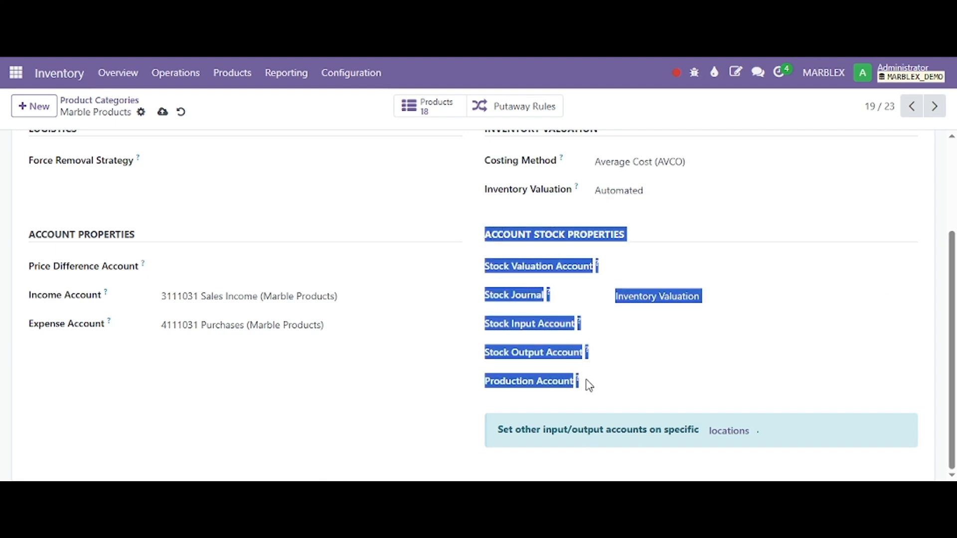
pyautogui.click(498, 294)
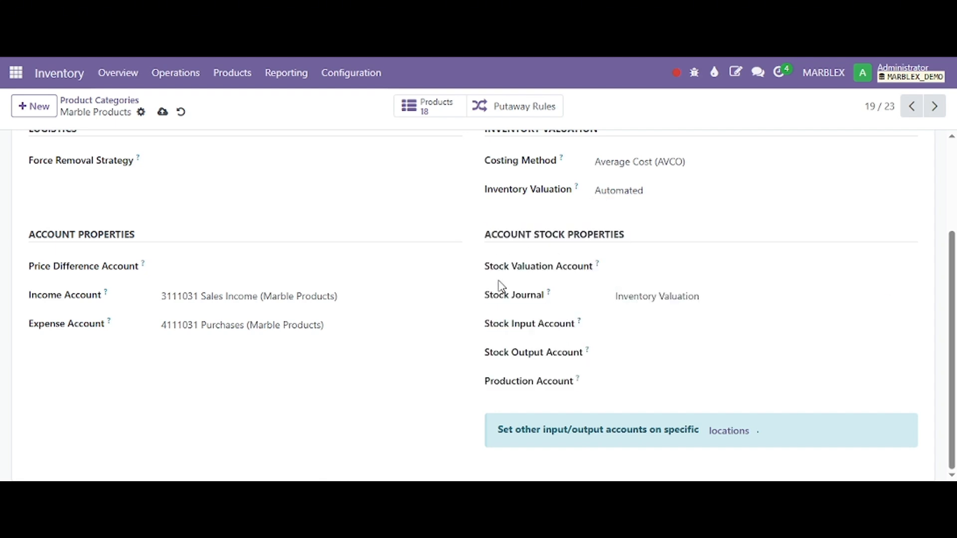
pyautogui.click(512, 326)
pyautogui.click(513, 348)
pyautogui.click(532, 374)
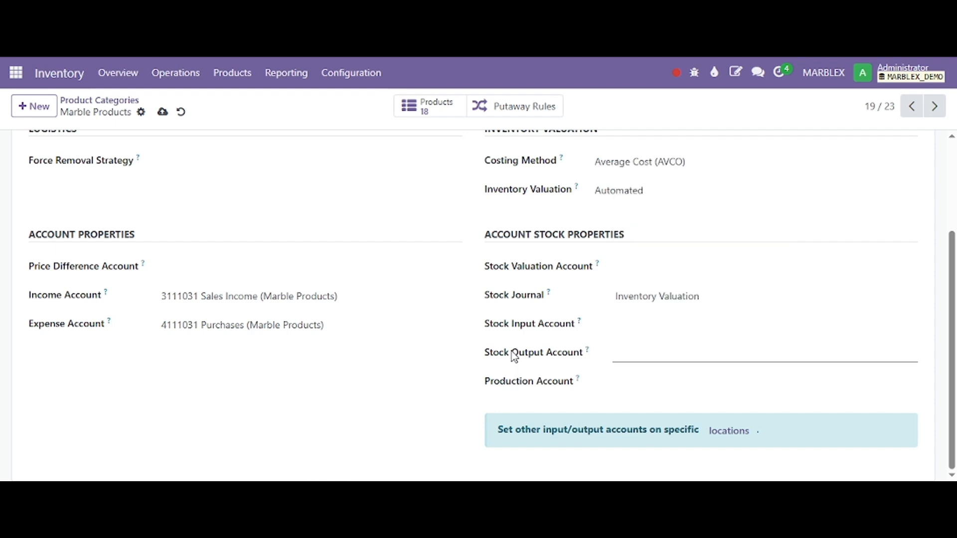
pyautogui.moveTo(486, 265); pyautogui.dragTo(595, 269)
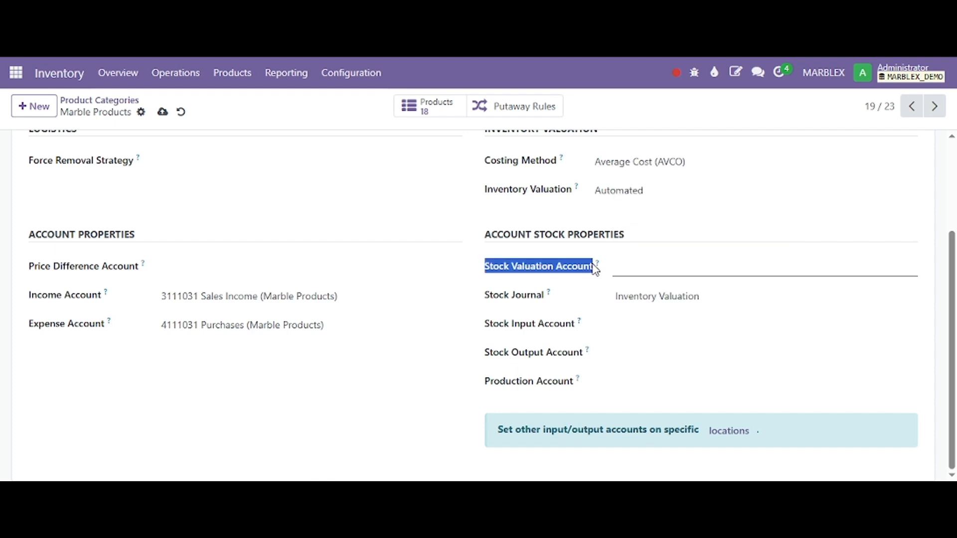
pyautogui.click(645, 273)
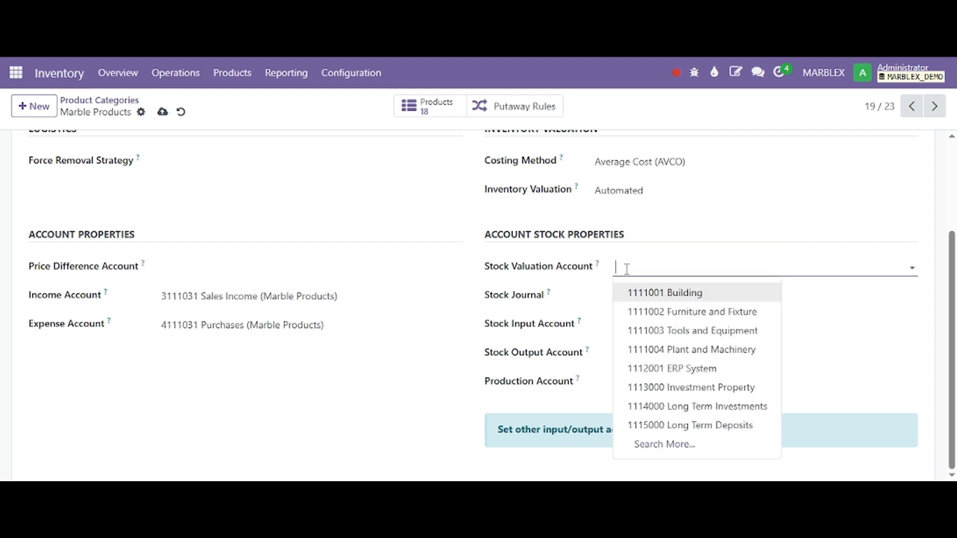
pyautogui.write('Stock')
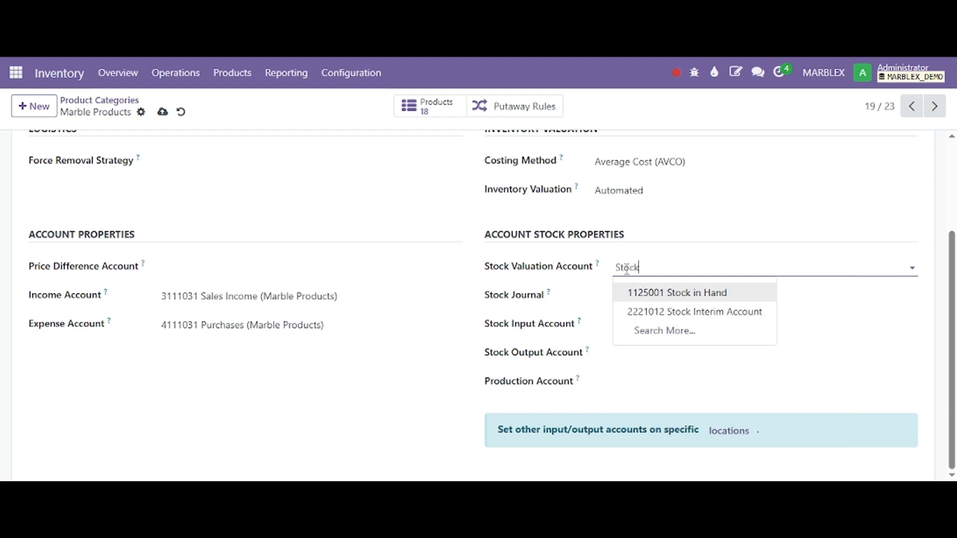
pyautogui.press('Return')
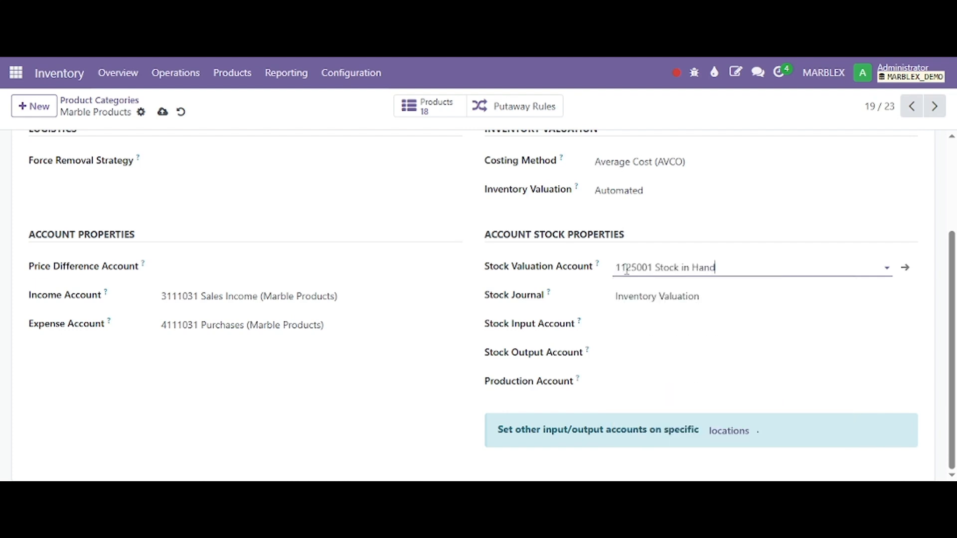
pyautogui.moveTo(618, 271); pyautogui.dragTo(720, 272)
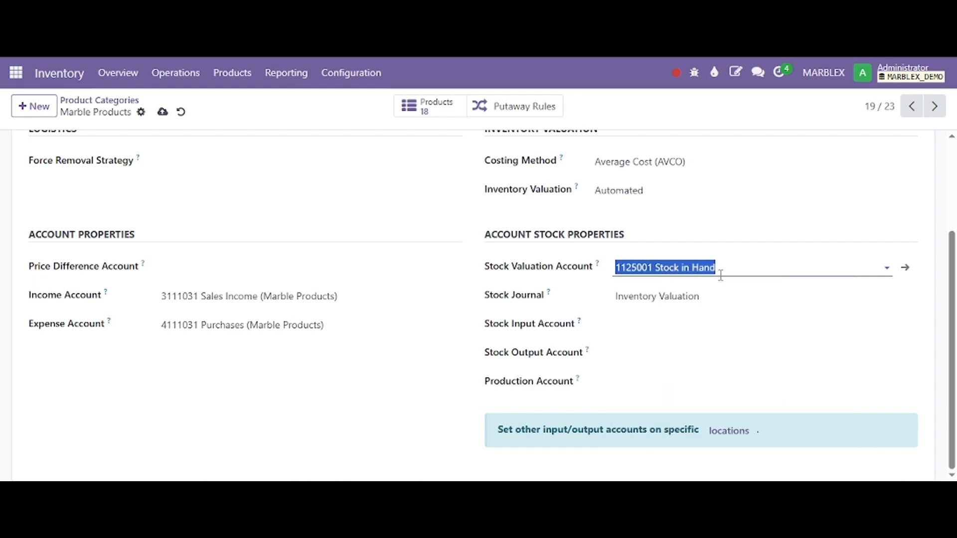
pyautogui.click(723, 274)
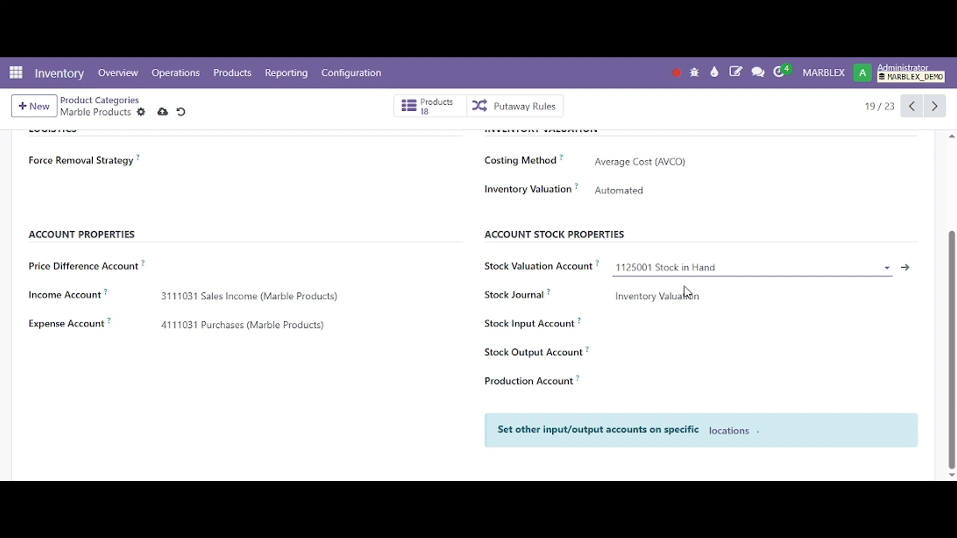
# Step: Examine the Stock Valuation Account, Stock Journal, Stock Input Account and Stock Output Account fields of the category
pyautogui.moveTo(620, 269)
pyautogui.mouseDown()
pyautogui.moveTo(733, 265)
pyautogui.moveTo(615, 264)
pyautogui.mouseUp()
pyautogui.click(735, 264)
pyautogui.click(639, 259)
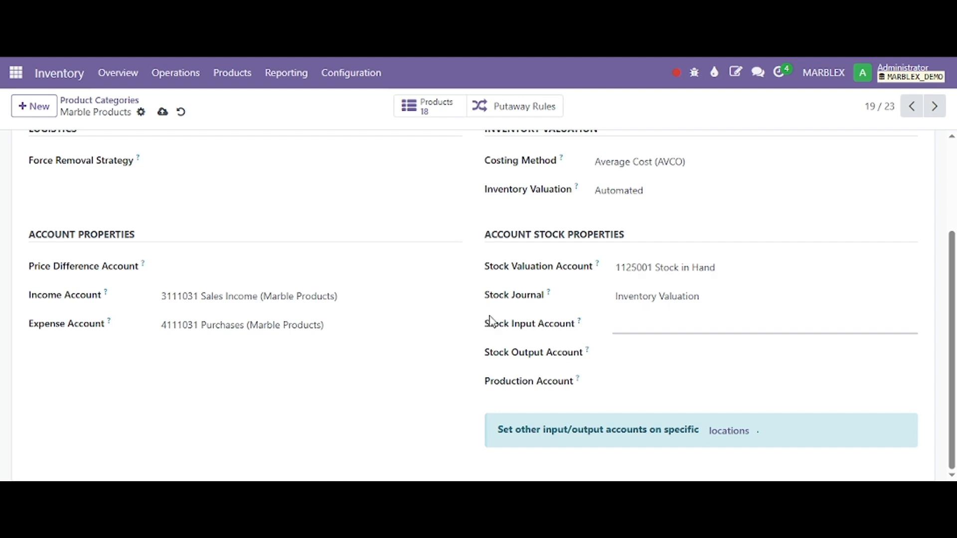
pyautogui.moveTo(486, 296); pyautogui.dragTo(561, 311)
pyautogui.click(633, 297)
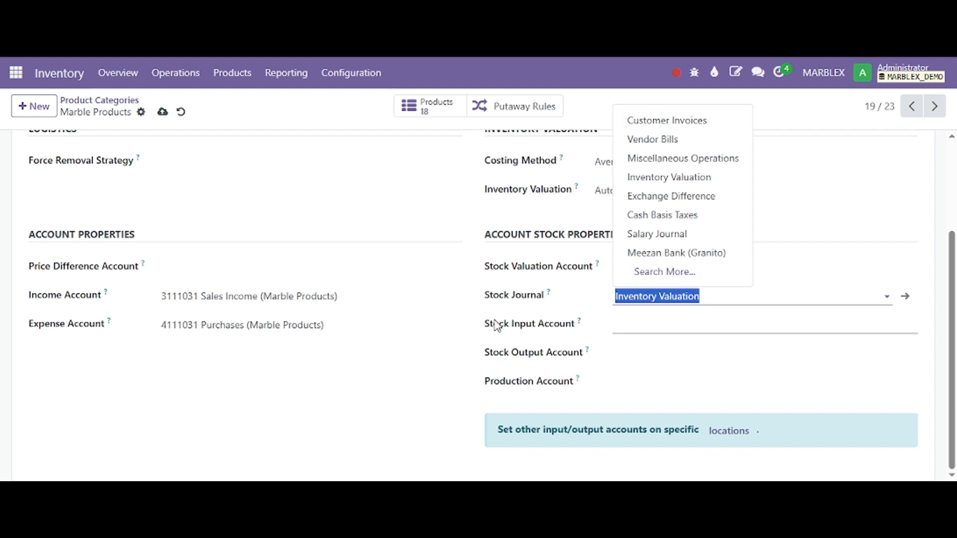
pyautogui.moveTo(496, 325); pyautogui.dragTo(567, 330)
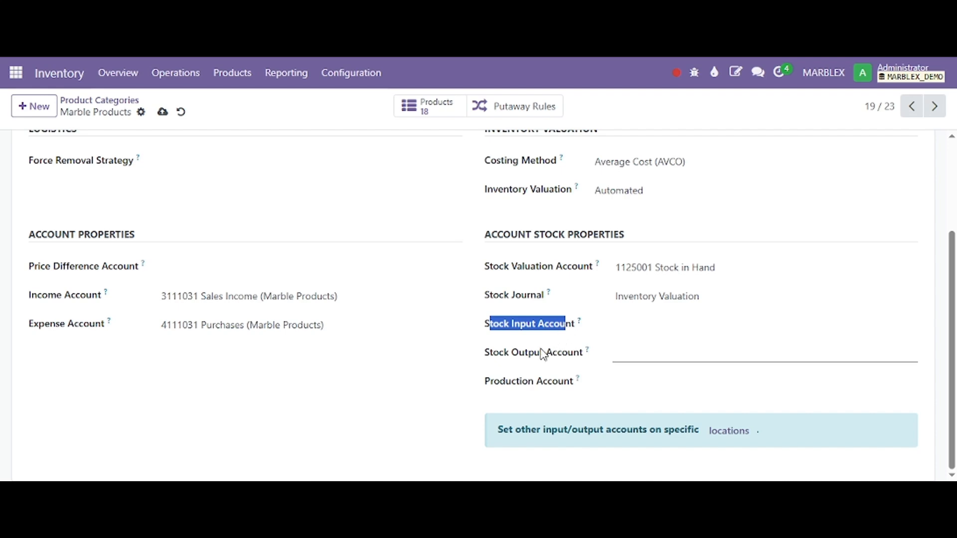
pyautogui.moveTo(482, 358); pyautogui.dragTo(583, 357)
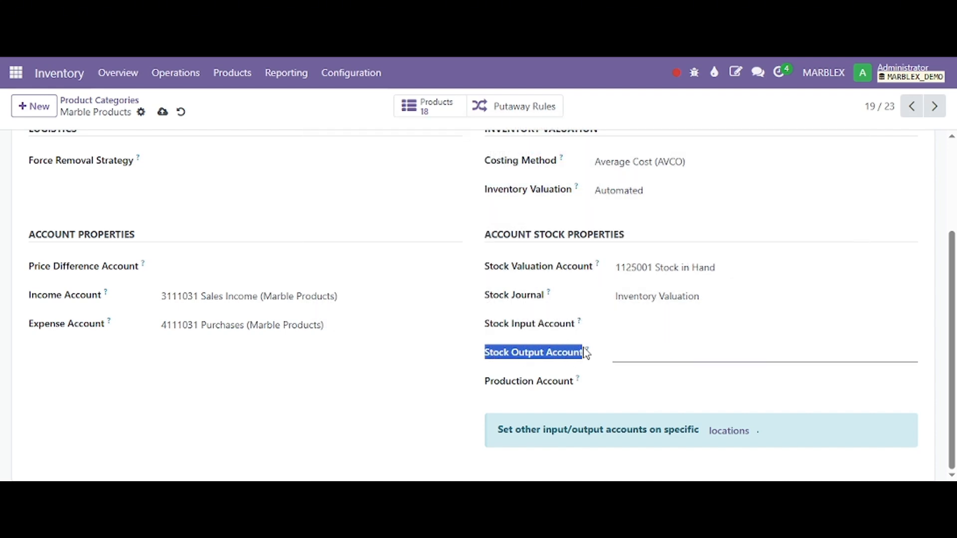
# Step: Set the Marble Products category's Stock Output Account to 4111003 Cost of Goods Sold
pyautogui.moveTo(591, 354)
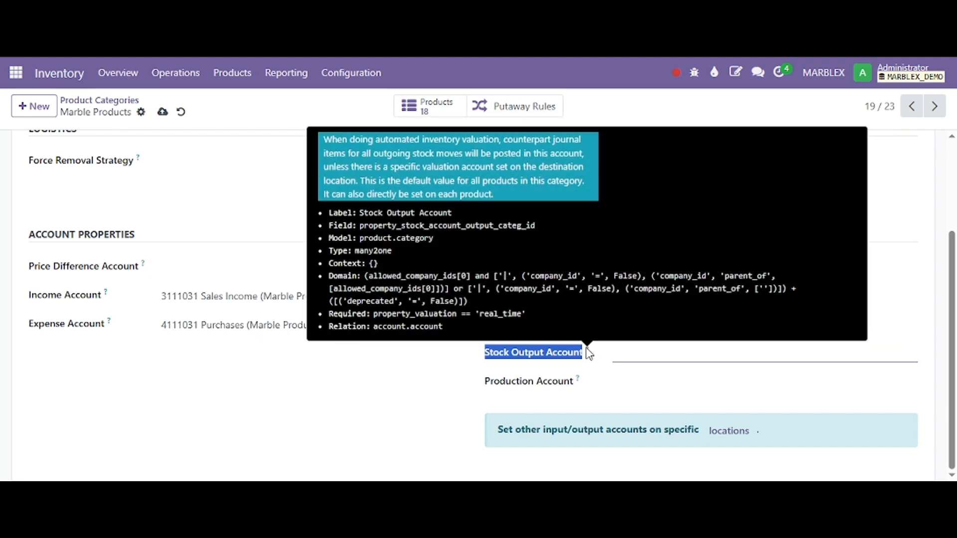
pyautogui.click(634, 359)
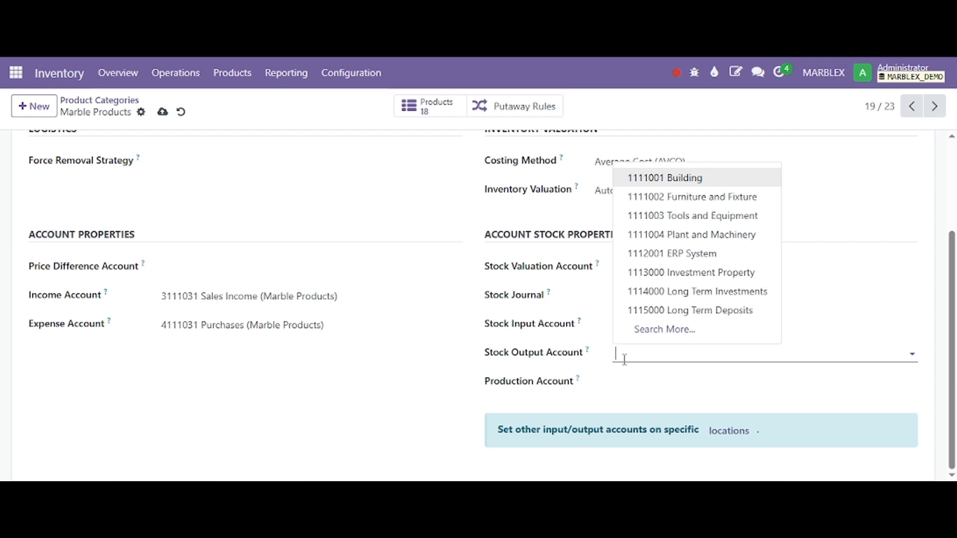
pyautogui.write('Cost')
pyautogui.press('BackSpace')
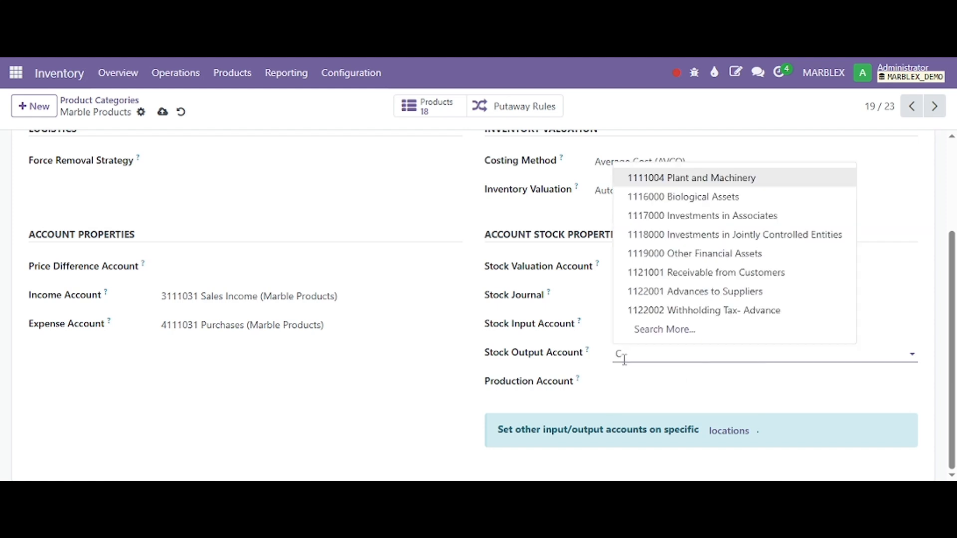
pyautogui.write('ost')
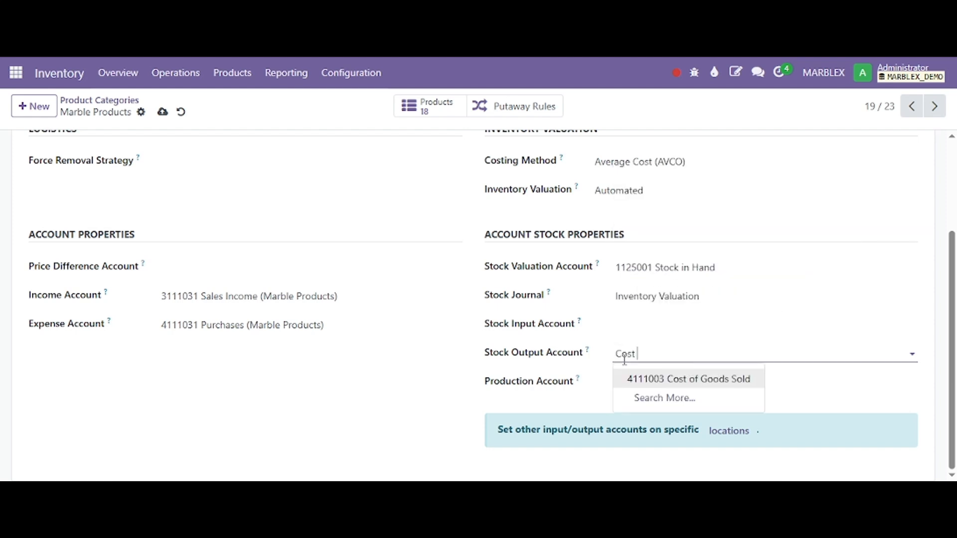
pyautogui.press('Return')
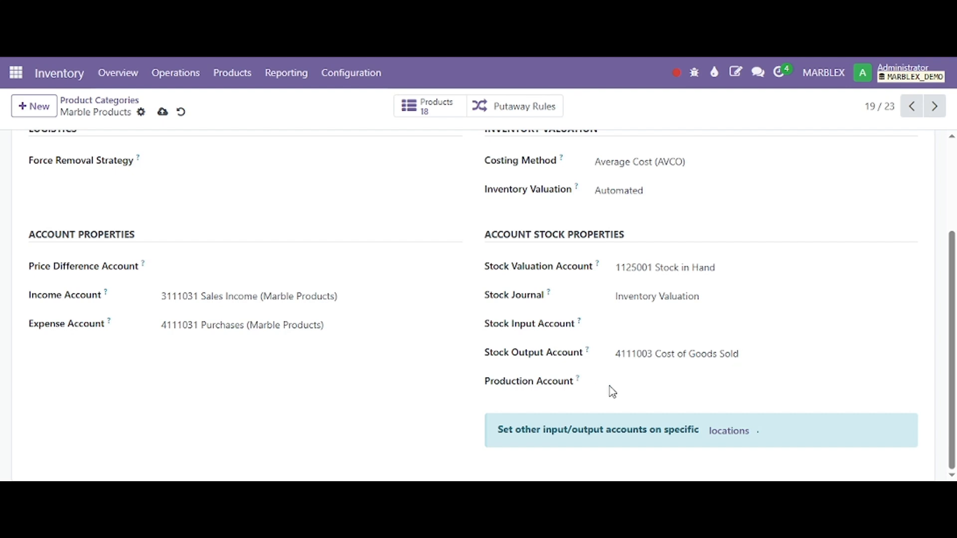
# Step: Set the category's Production Account to 1125002 Work in Process
pyautogui.click(618, 383)
pyautogui.write('work')
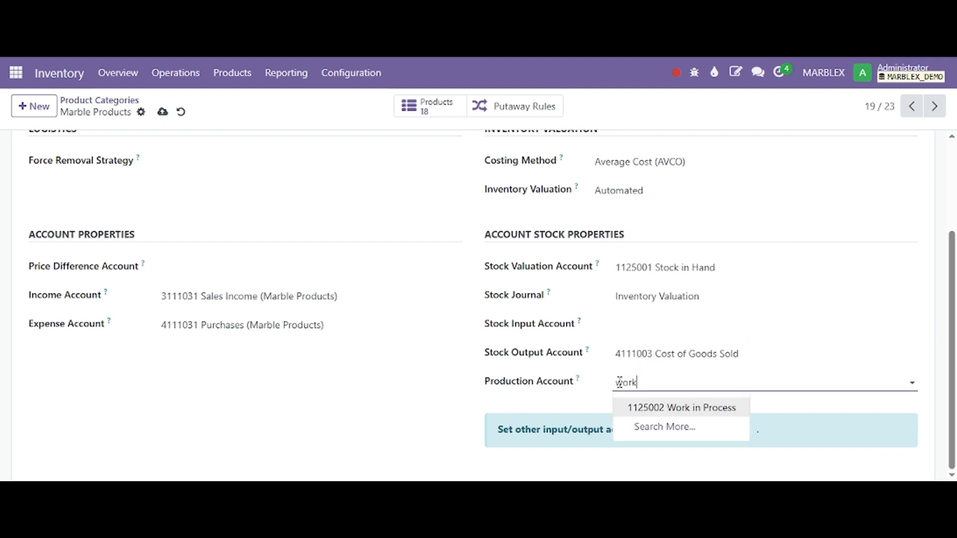
pyautogui.press('Return')
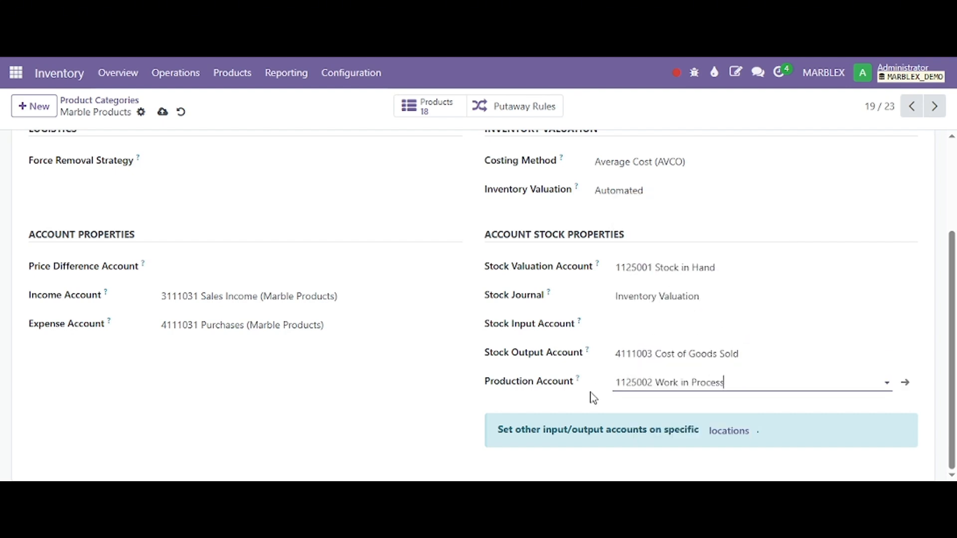
pyautogui.scroll(3, 248, 258)
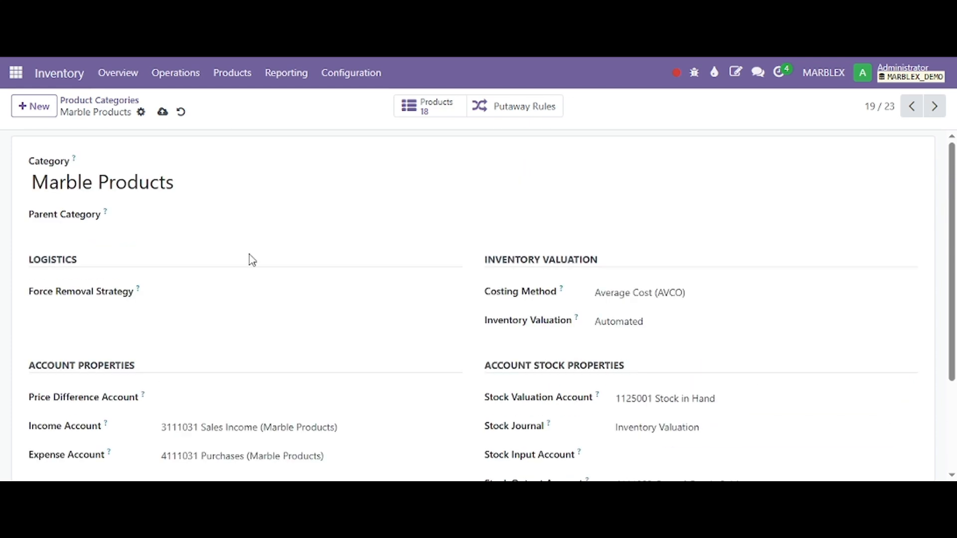
pyautogui.scroll(-3, 549, 399)
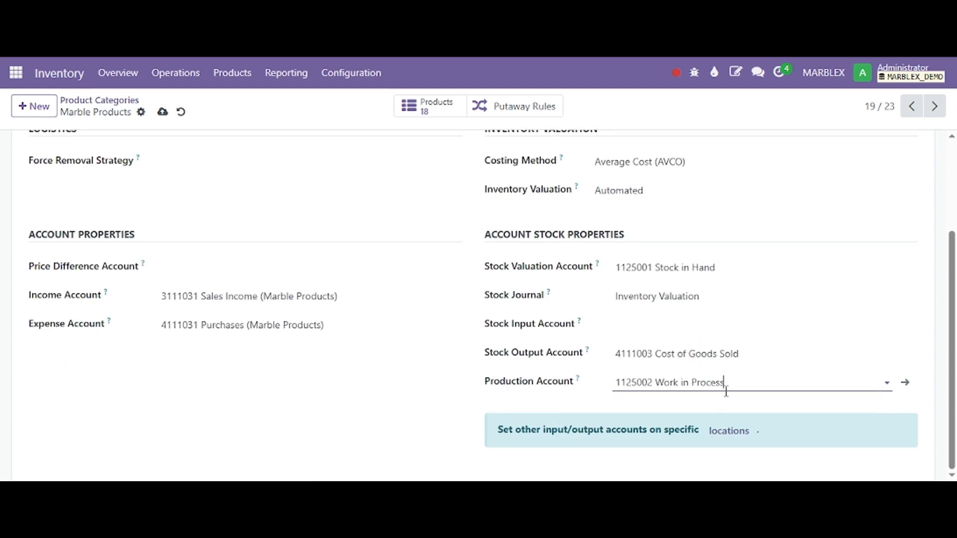
pyautogui.moveTo(726, 389); pyautogui.dragTo(615, 387)
pyautogui.click(571, 369)
# Step: Check the account choices for Stock Input Account, and switch to the AVCO table in the Excel sheet
pyautogui.moveTo(486, 324); pyautogui.dragTo(576, 338)
pyautogui.click(573, 335)
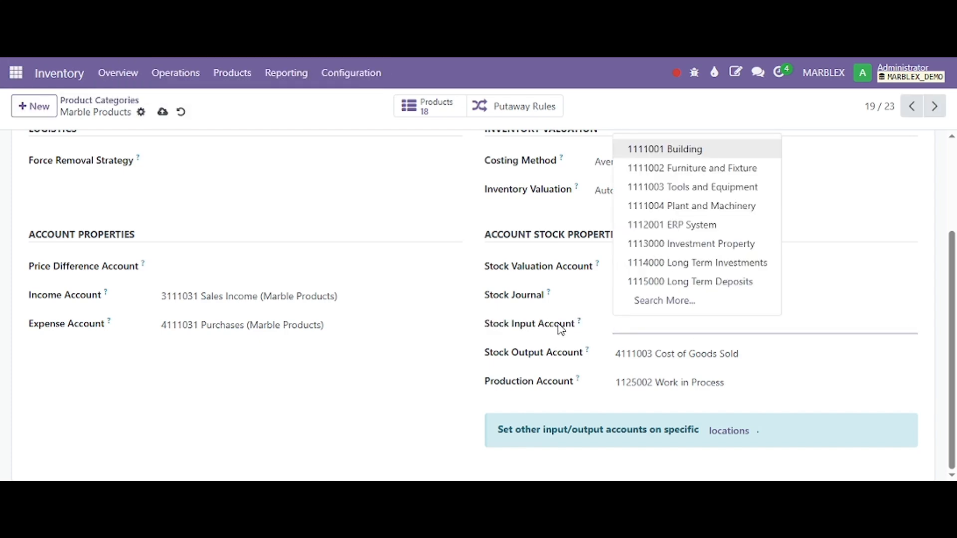
pyautogui.hotkey('alt', 'Tab')
pyautogui.scroll(3, 509, 347)
pyautogui.scroll(-3, 399, 347)
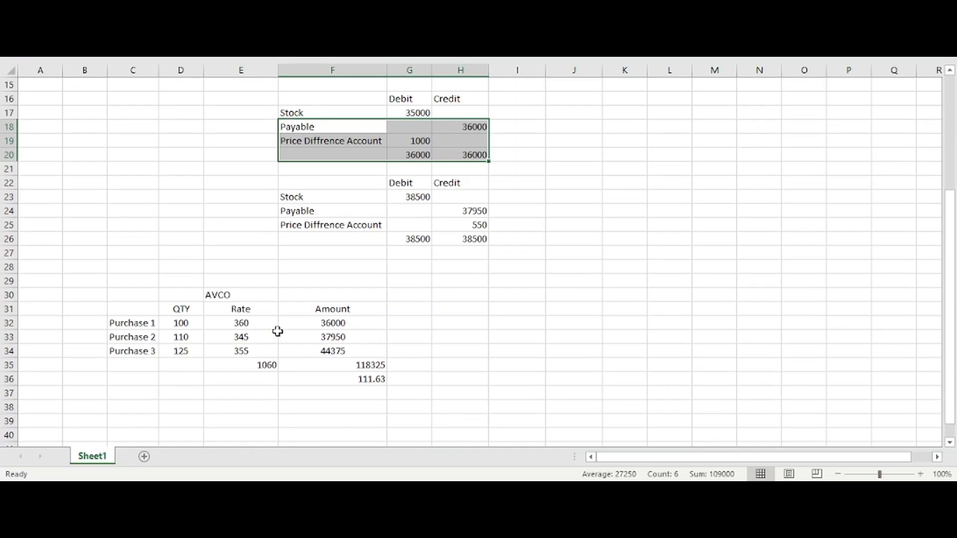
pyautogui.moveTo(111, 387); pyautogui.dragTo(563, 237)
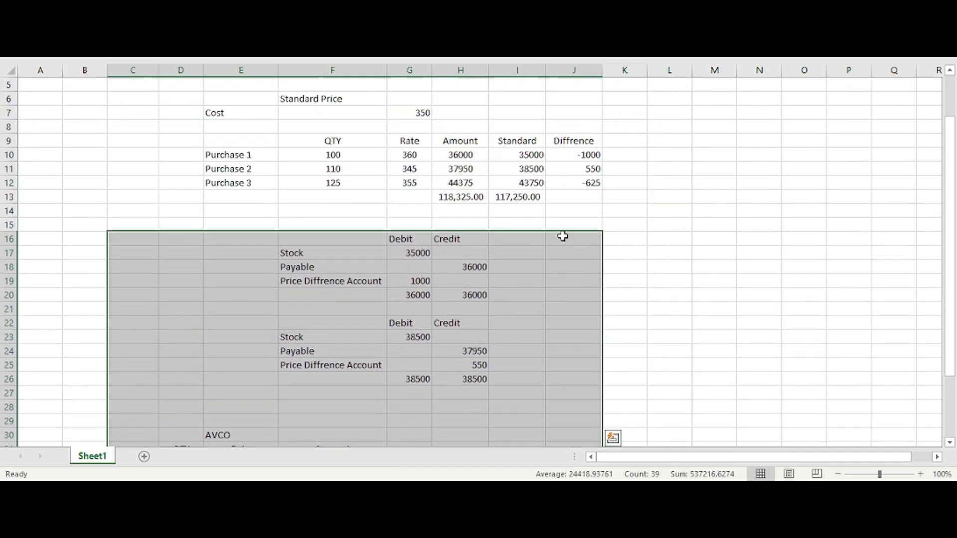
pyautogui.press('Delete')
pyautogui.scroll(7, 590, 283)
pyautogui.hotkey('ctrl', 'z')
pyautogui.click(578, 309)
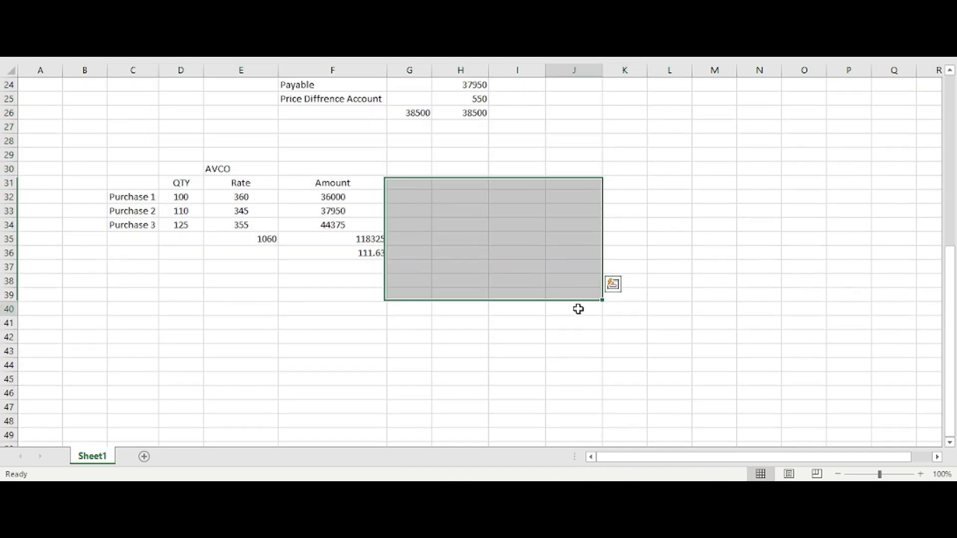
# Step: Move the AVCO table from C30:F36 to M8, beside the Standard Price table, and autofit column M
pyautogui.moveTo(132, 169); pyautogui.dragTo(370, 250)
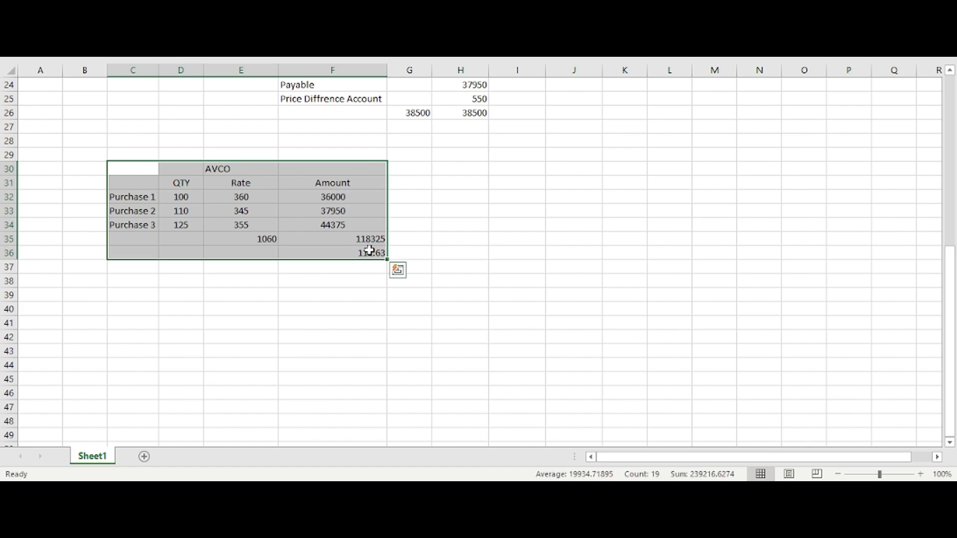
pyautogui.hotkey('ctrl', 'c')
pyautogui.scroll(8, 488, 283)
pyautogui.click(696, 182)
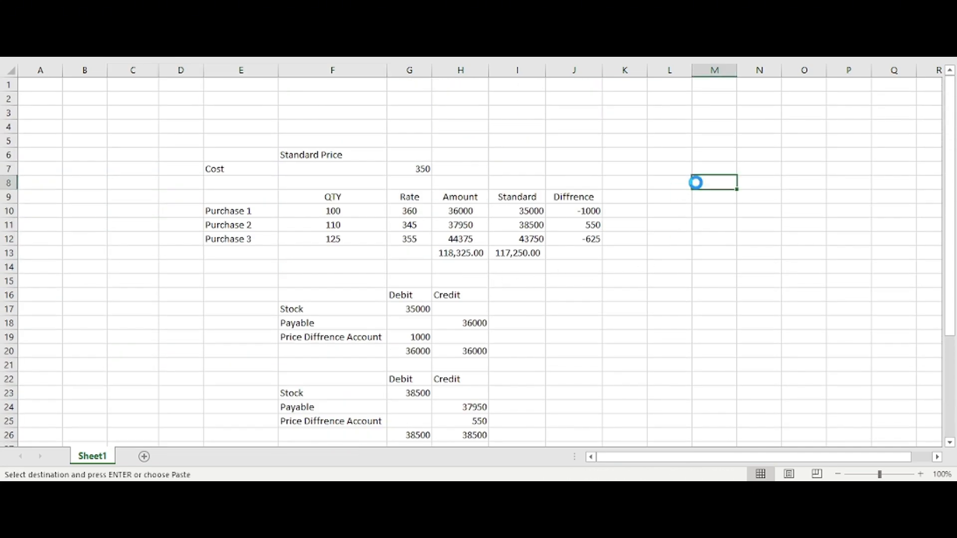
pyautogui.press('Return')
pyautogui.click(668, 225)
pyautogui.moveTo(698, 457); pyautogui.dragTo(844, 457)
pyautogui.doubleClick(692, 70)
pyautogui.click(695, 169)
# Step: Examine the Stock and Payable lines of the first journal entry under the Standard Price table
pyautogui.scroll(-2, 634, 272)
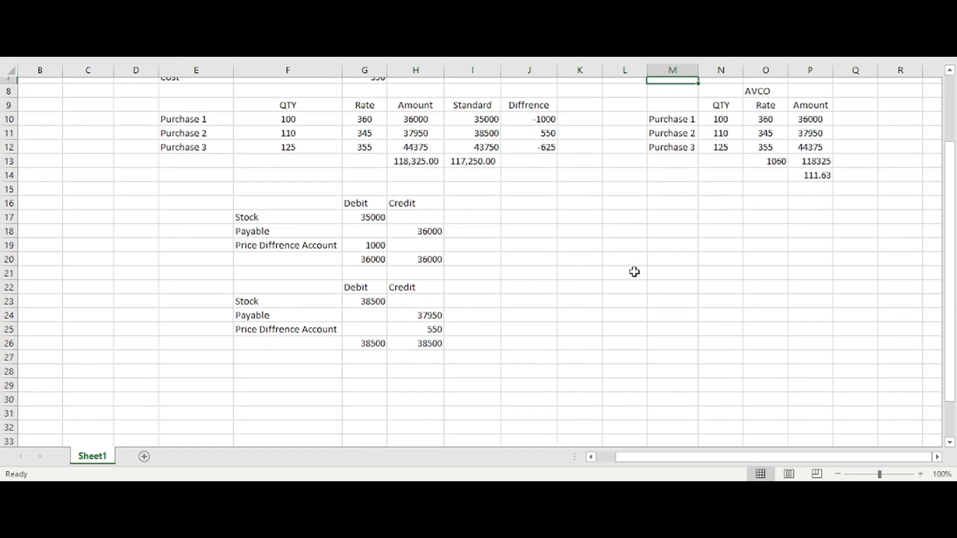
pyautogui.scroll(-1, 634, 272)
pyautogui.moveTo(277, 207); pyautogui.dragTo(429, 226)
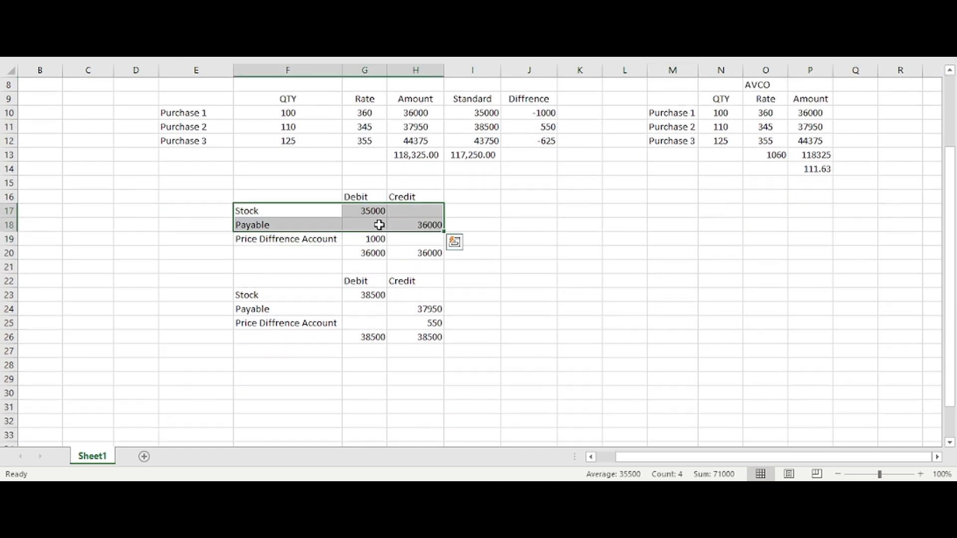
pyautogui.click(307, 227)
pyautogui.moveTo(260, 208); pyautogui.dragTo(428, 227)
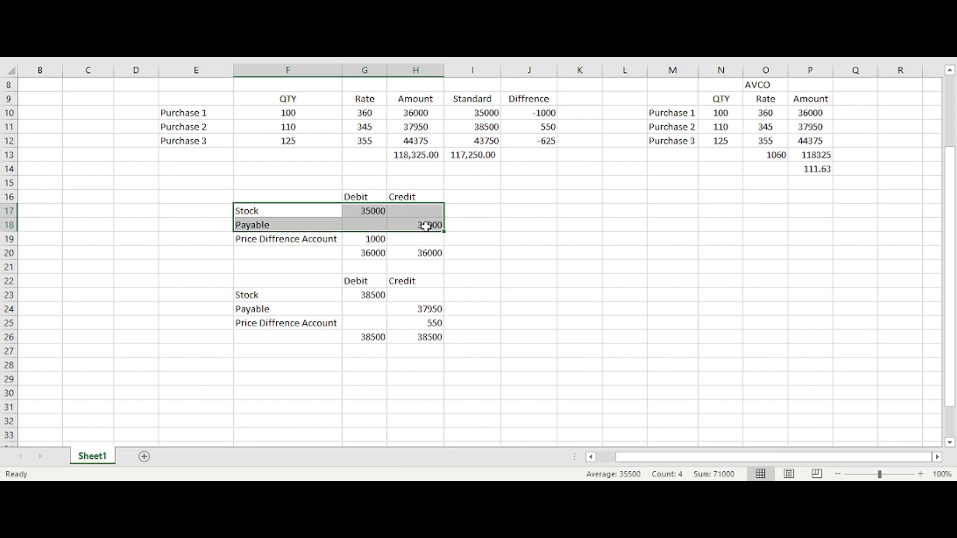
pyautogui.click(599, 214)
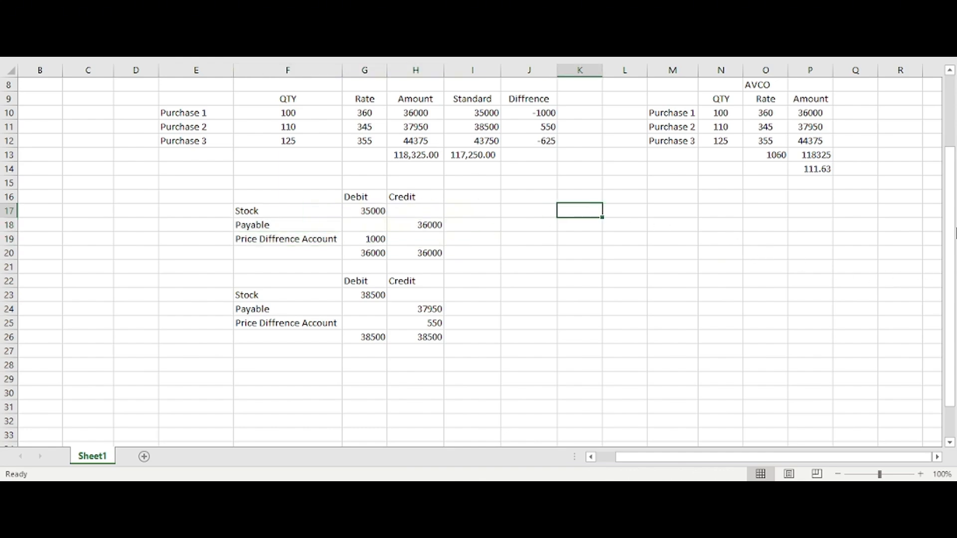
pyautogui.moveTo(953, 232); pyautogui.dragTo(950, 193)
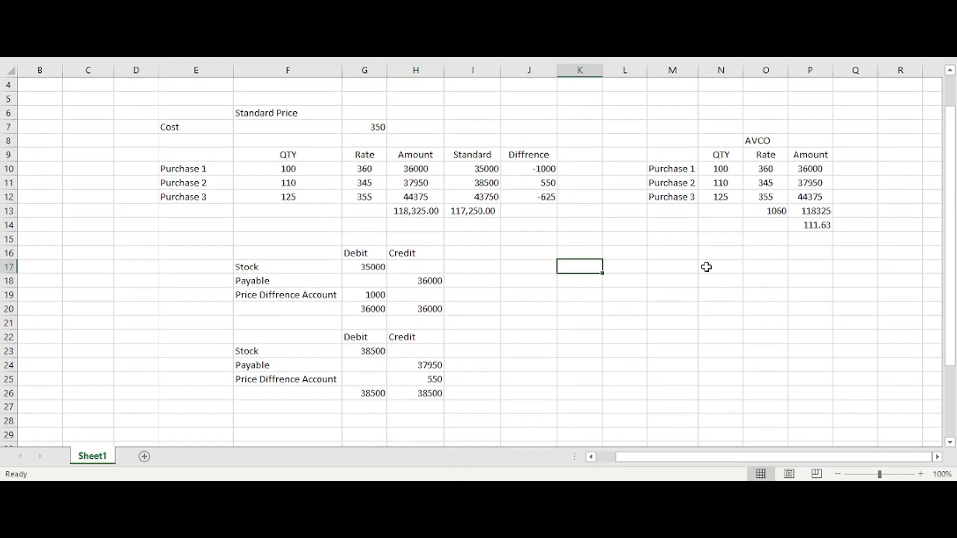
# Step: Enter the label "Part 1:" in cell K17, level with the first journal entry's Stock line
pyautogui.click(650, 268)
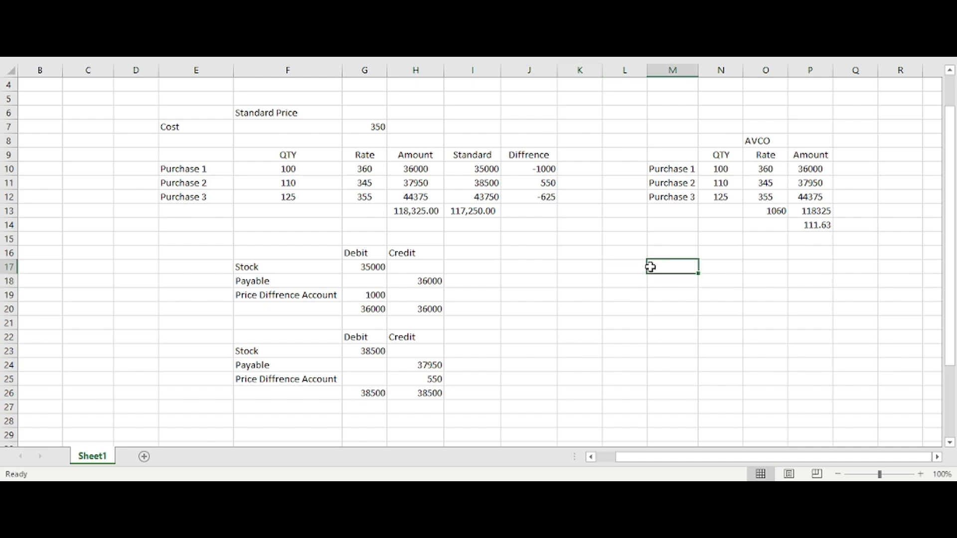
pyautogui.press('Left')
pyautogui.press('Left')
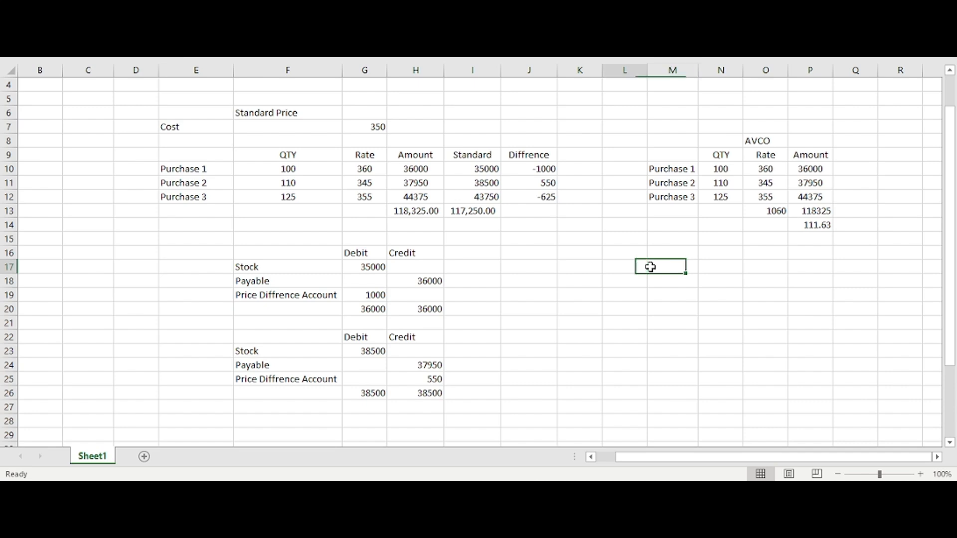
pyautogui.write('Part 1')
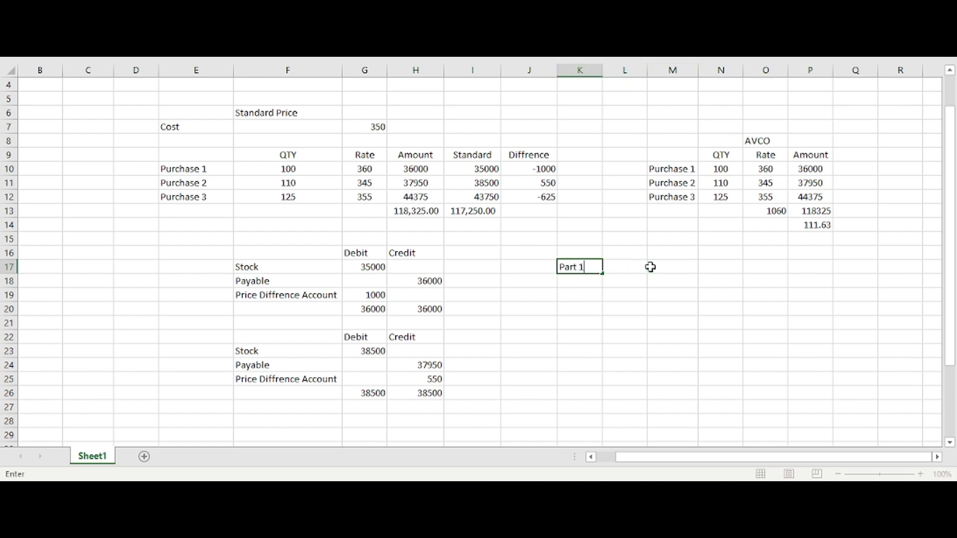
pyautogui.write(':')
pyautogui.press('Tab')
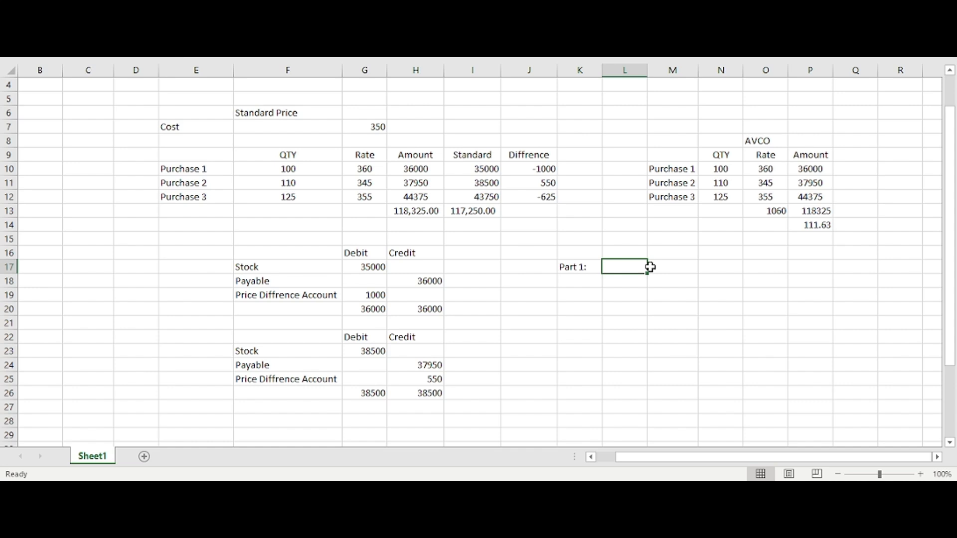
# Step: Enter "At the time of Delivery" in cell L17 and autofit column L to the text
pyautogui.write('At the ')
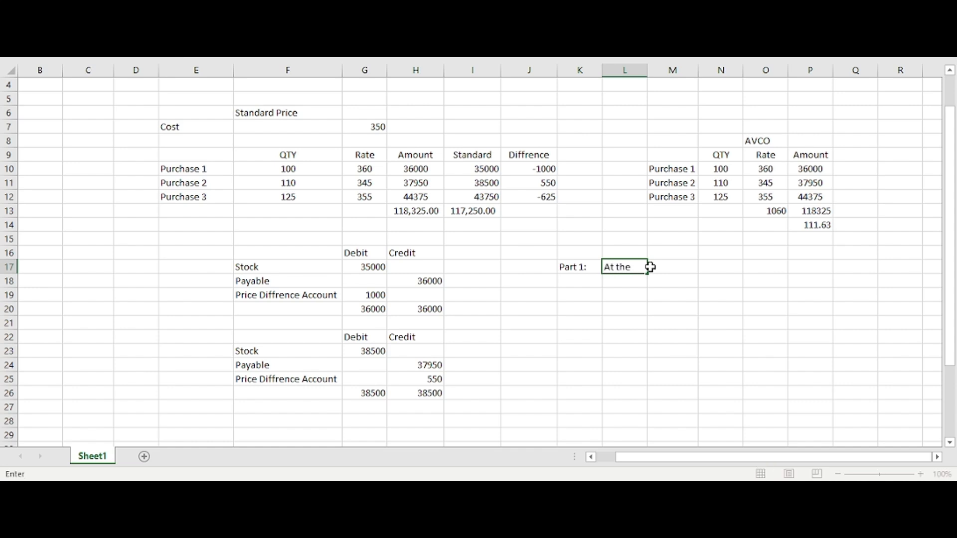
pyautogui.write('time of Delivery')
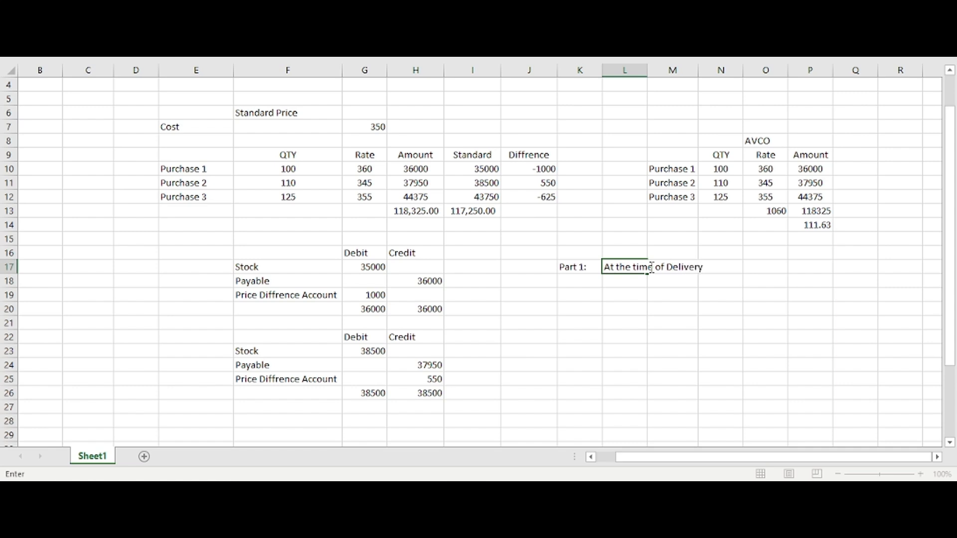
pyautogui.press('Return')
pyautogui.press('Right')
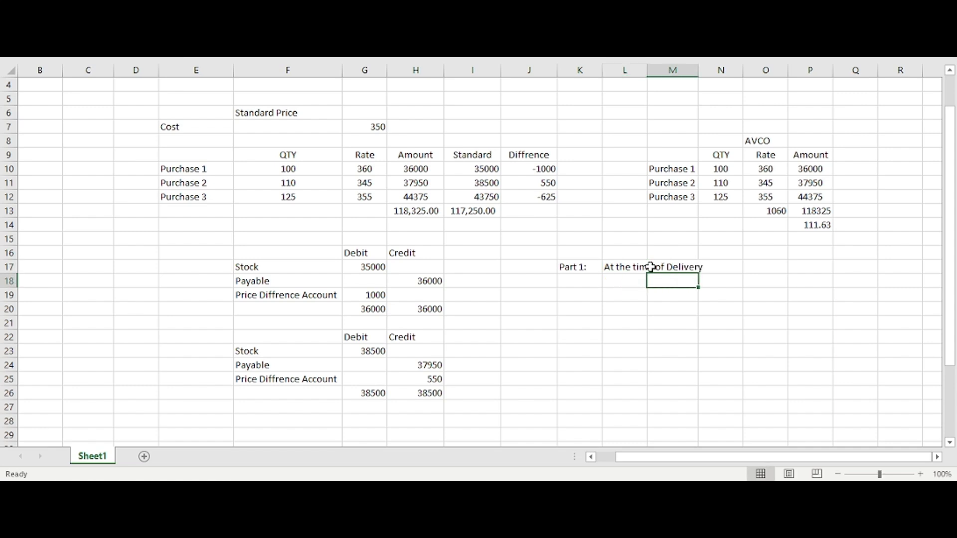
pyautogui.doubleClick(647, 69)
pyautogui.click(694, 355)
# Step: Enter the label "Part 2" in cell K26
pyautogui.click(578, 310)
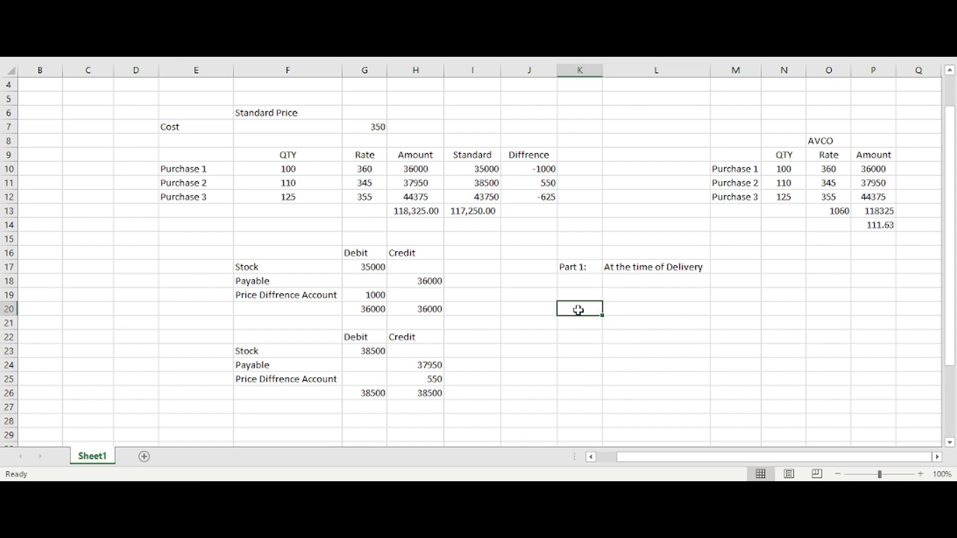
pyautogui.press('Up')
pyautogui.click(588, 365)
pyautogui.click(590, 393)
pyautogui.write('Pa')
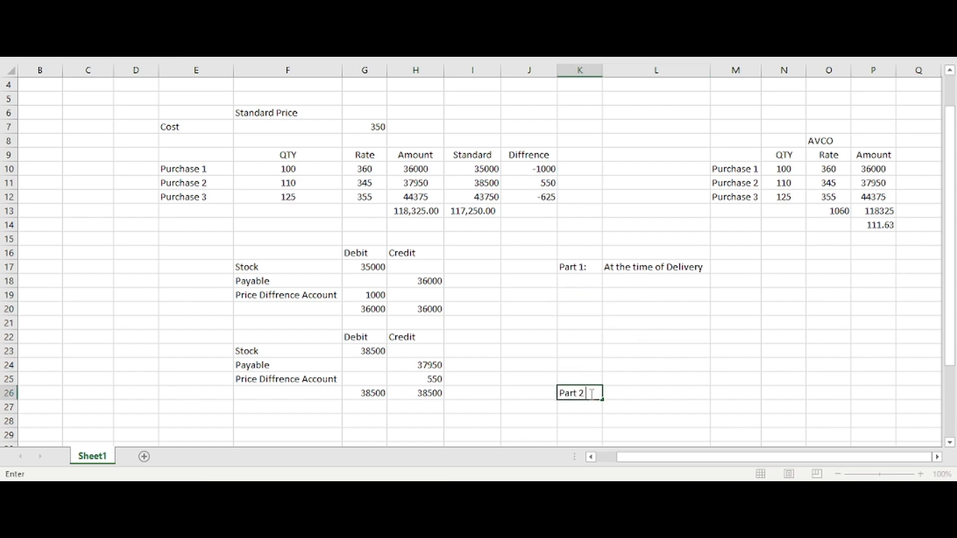
pyautogui.write('rt 2')
# Step: Review the first entry's Stock and Payable lines and enter "At the time of Purchase Bill" in cell L26
pyautogui.moveTo(257, 266); pyautogui.dragTo(378, 262)
pyautogui.moveTo(252, 268); pyautogui.dragTo(415, 264)
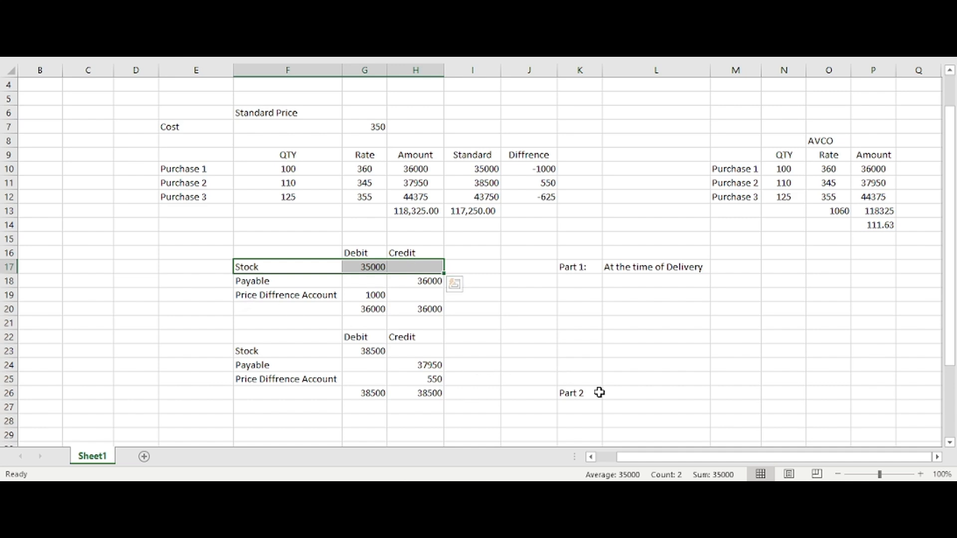
pyautogui.moveTo(280, 279); pyautogui.dragTo(399, 278)
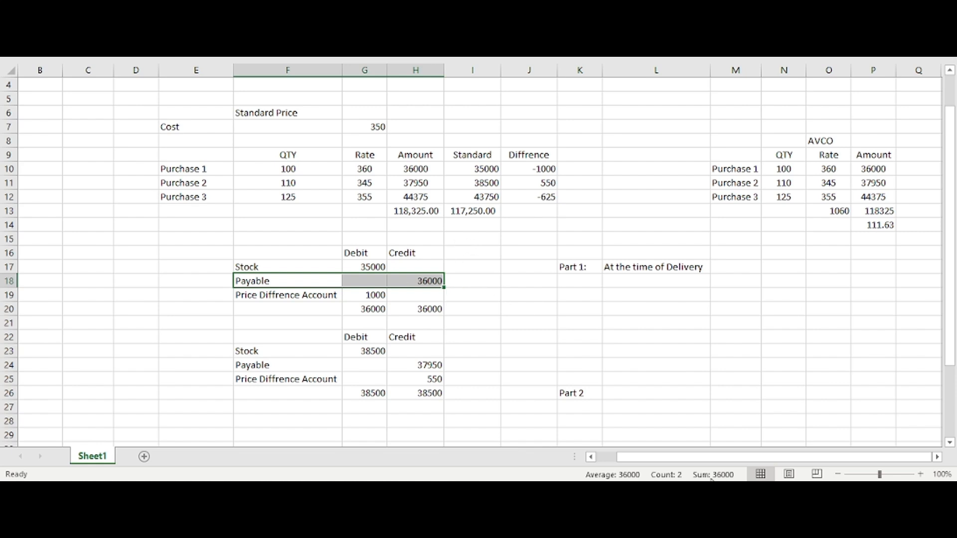
pyautogui.click(660, 394)
pyautogui.write('At the time of Purchase')
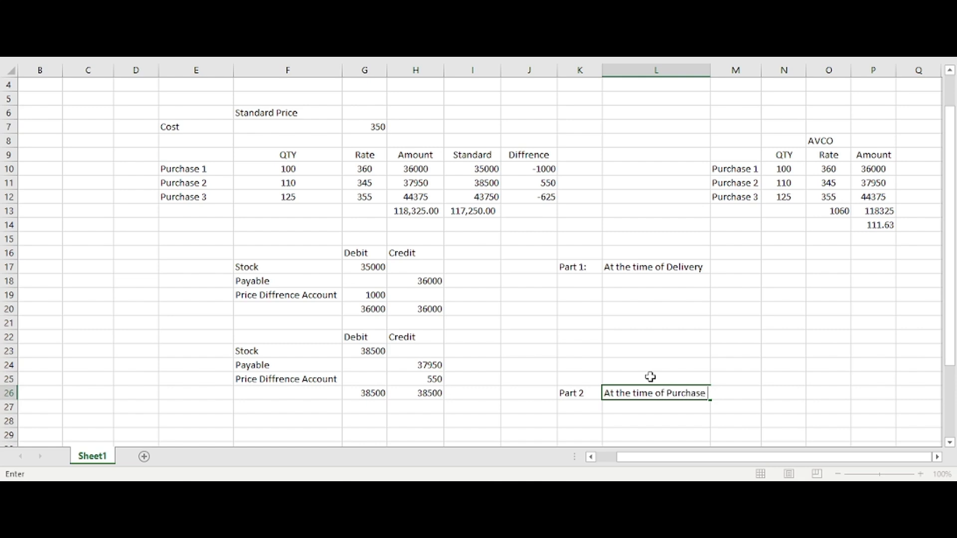
pyautogui.write(' Bill')
pyautogui.press('Return')
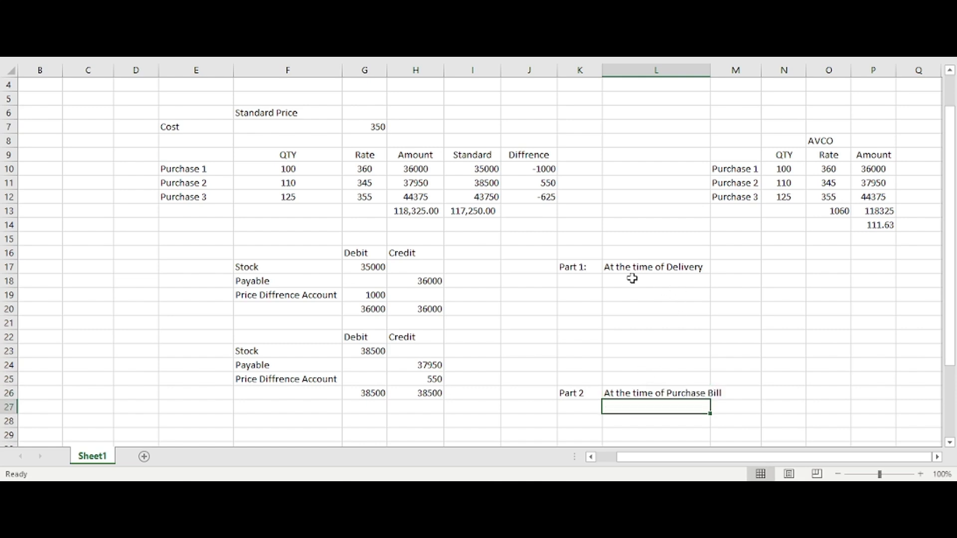
# Step: Compare the Part 1 label with the first journal entry and select its Stock and Payable lines, F17:H18
pyautogui.moveTo(584, 268); pyautogui.dragTo(649, 267)
pyautogui.click(288, 266)
pyautogui.moveTo(288, 266); pyautogui.dragTo(430, 280)
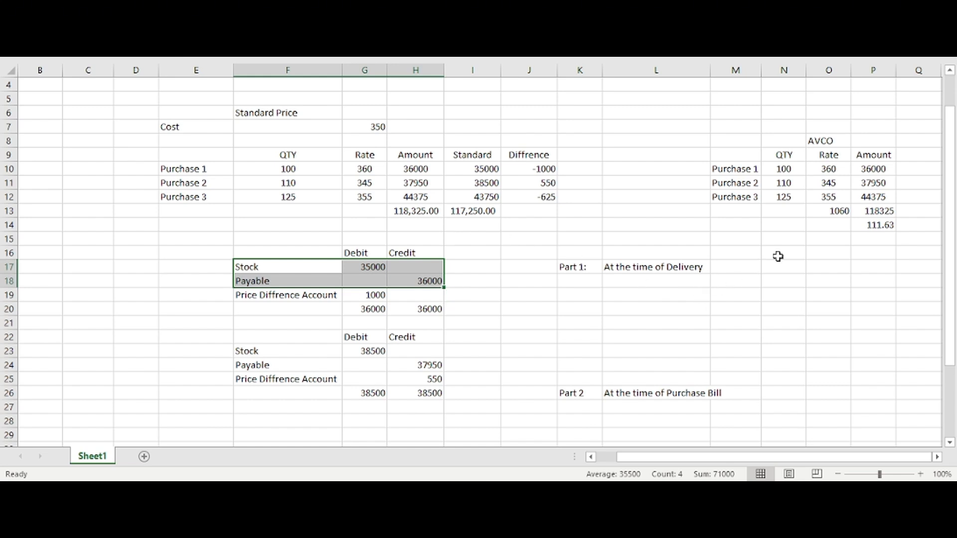
# Step: Enter the label "Purchase 1" in cell M17 beside the delivery heading
pyautogui.moveTo(748, 171); pyautogui.dragTo(890, 166)
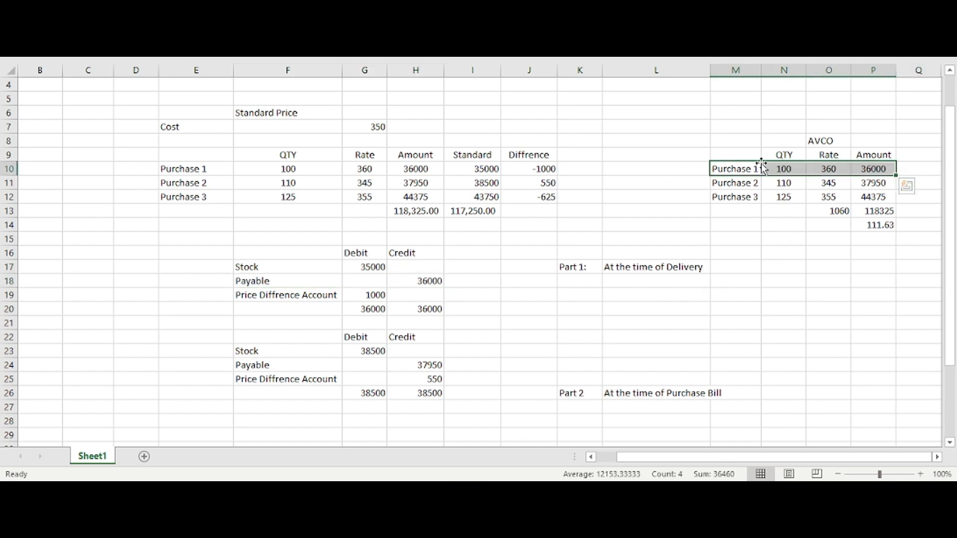
pyautogui.click(658, 287)
pyautogui.click(680, 267)
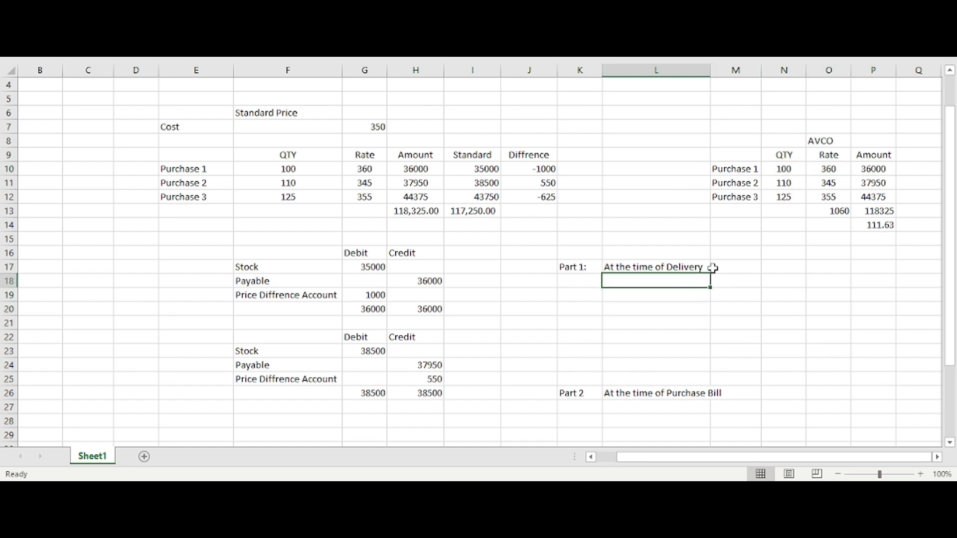
pyautogui.click(733, 266)
pyautogui.write('Purcha')
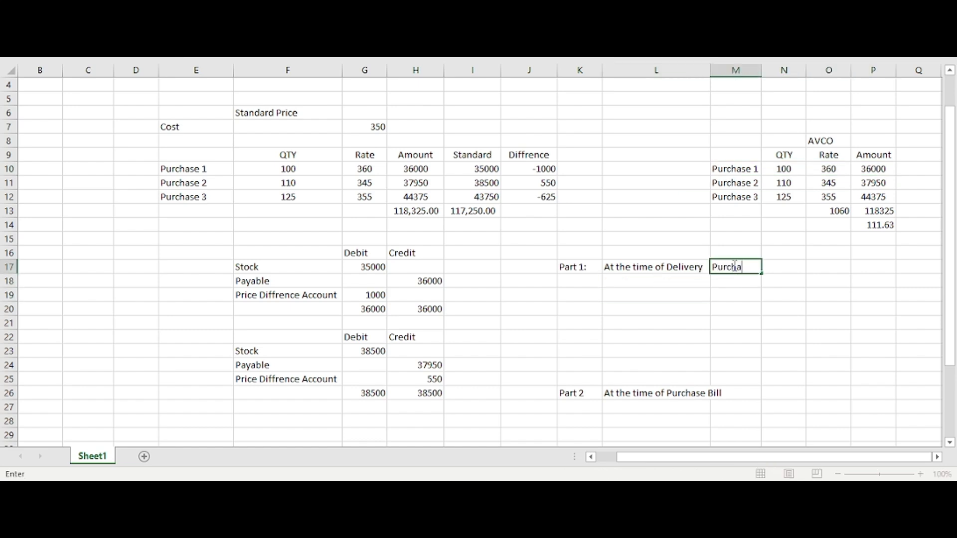
pyautogui.write('se 1')
pyautogui.press('Return')
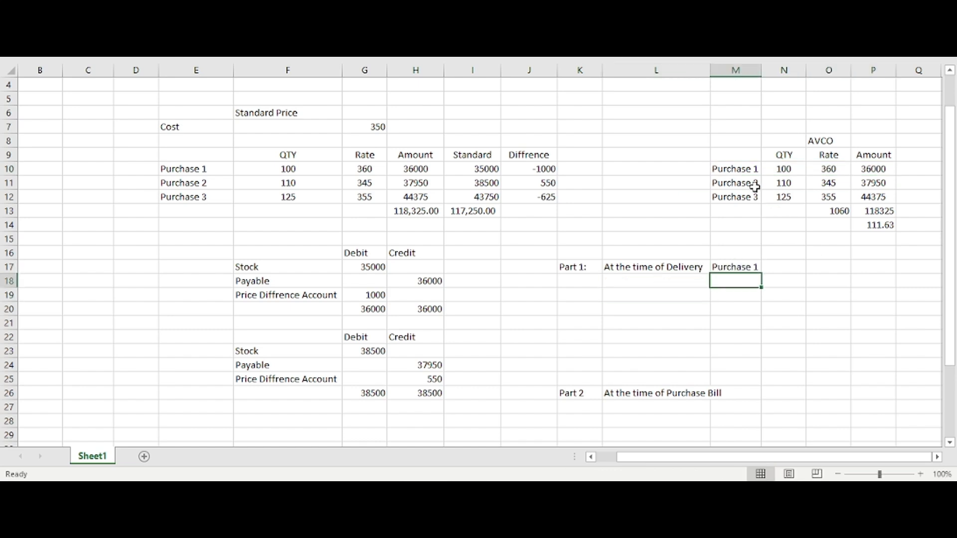
# Step: Enter "Stock" in cell L19 as the delivery entry's first account
pyautogui.click(751, 171)
pyautogui.moveTo(751, 170); pyautogui.dragTo(826, 175)
pyautogui.click(678, 296)
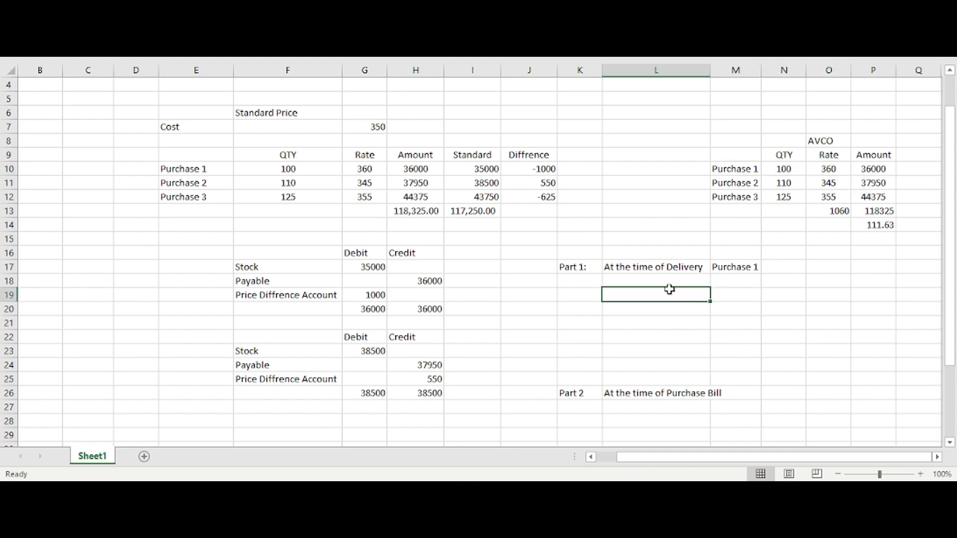
pyautogui.write('Stock')
pyautogui.press('Tab')
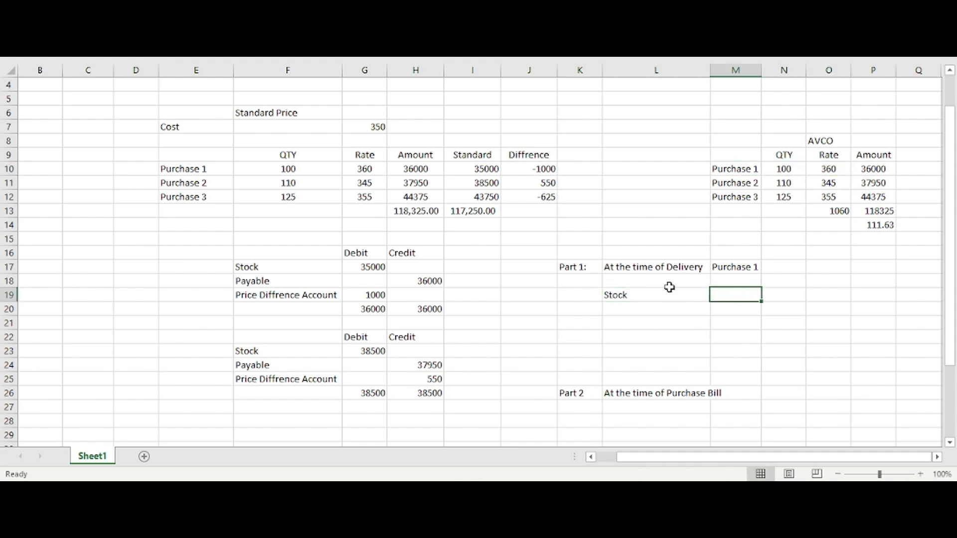
# Step: Copy the Debit and Credit headings from G16:H16 into M18:N18
pyautogui.scroll(-9, 670, 287)
pyautogui.scroll(9, 668, 284)
pyautogui.moveTo(351, 255); pyautogui.dragTo(414, 254)
pyautogui.hotkey('ctrl', 'c')
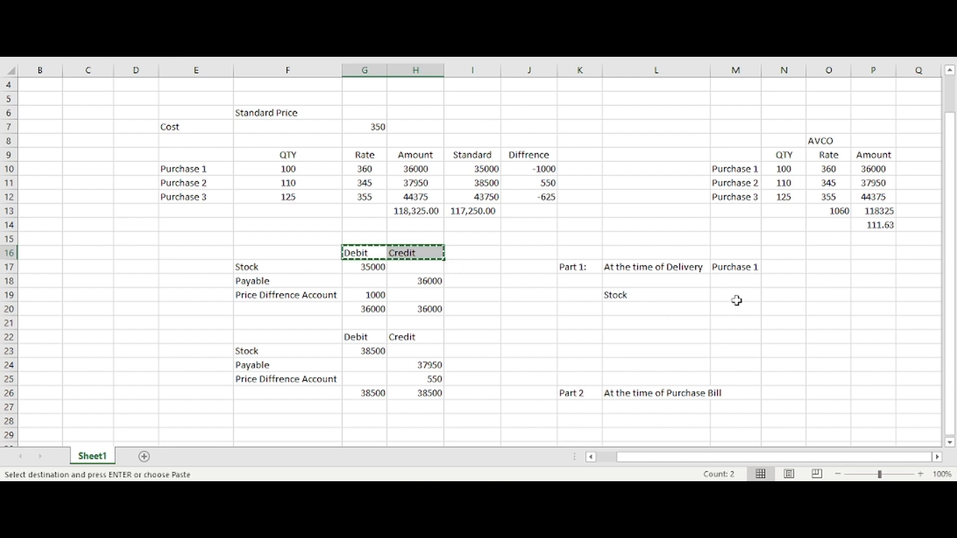
pyautogui.click(732, 282)
pyautogui.hotkey('ctrl', 'v')
# Step: Enter 36000 as the Stock line's debit in cell M19
pyautogui.click(736, 295)
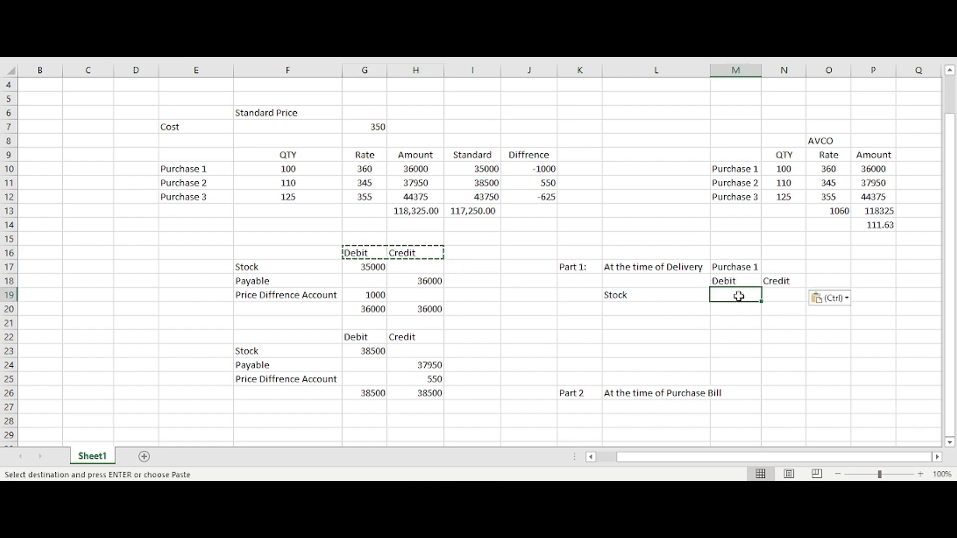
pyautogui.write('36000')
pyautogui.press('Return')
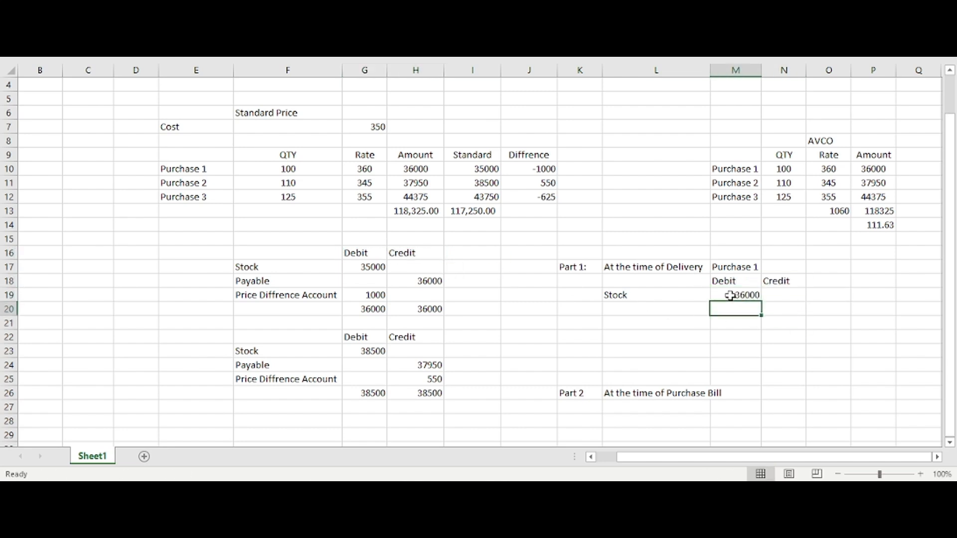
# Step: Add a "Stock Input account" line in cell L20 with a credit of 36000 in N20
pyautogui.press('Left')
pyautogui.write('S')
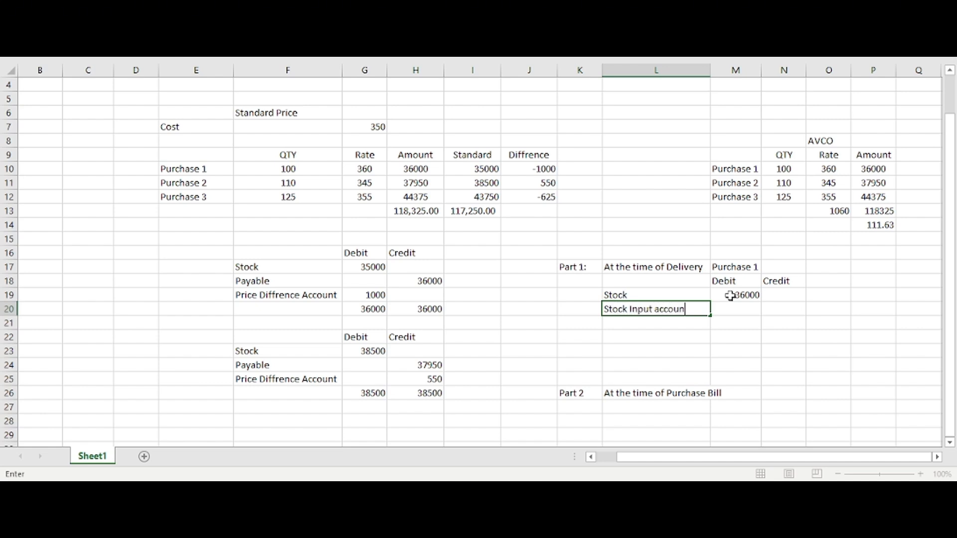
pyautogui.press('Tab')
pyautogui.press('Tab')
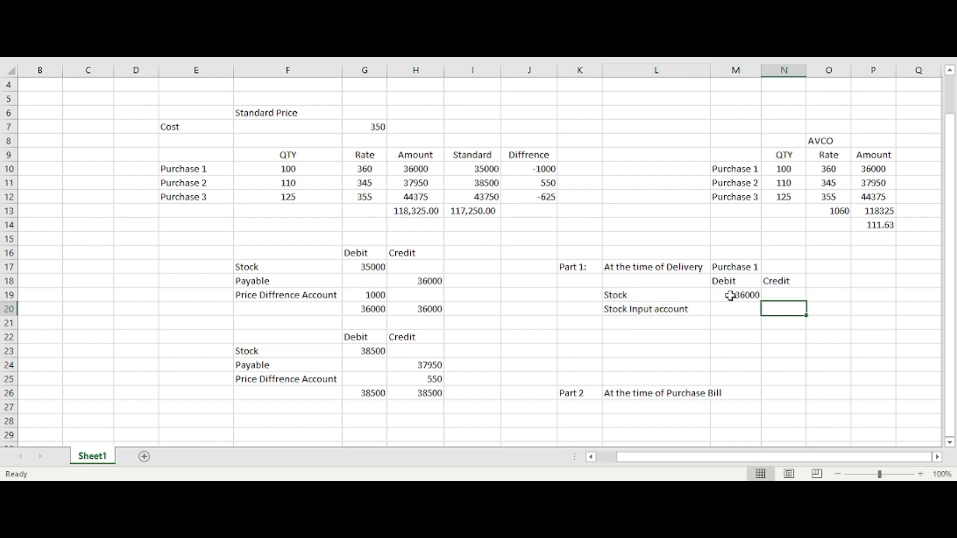
pyautogui.moveTo(562, 395); pyautogui.dragTo(683, 388)
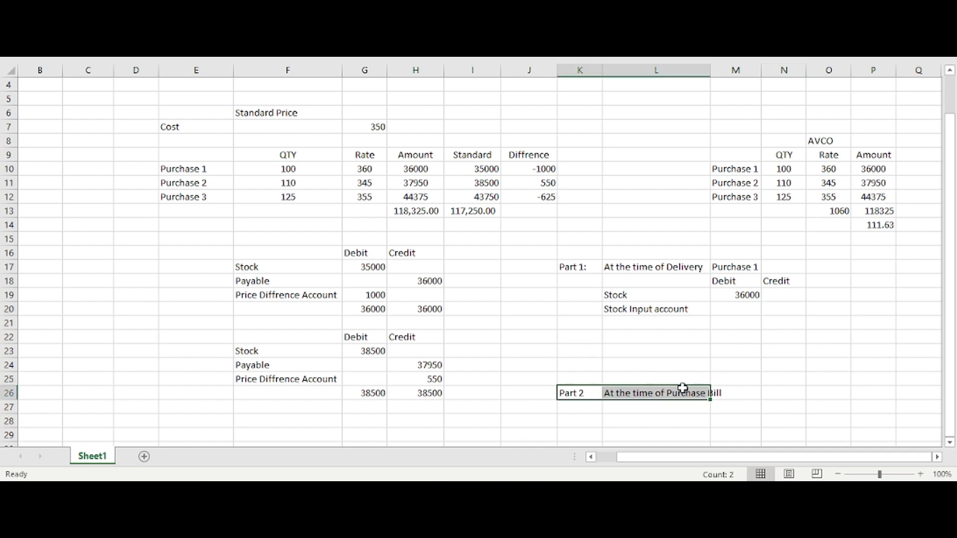
pyautogui.click(666, 307)
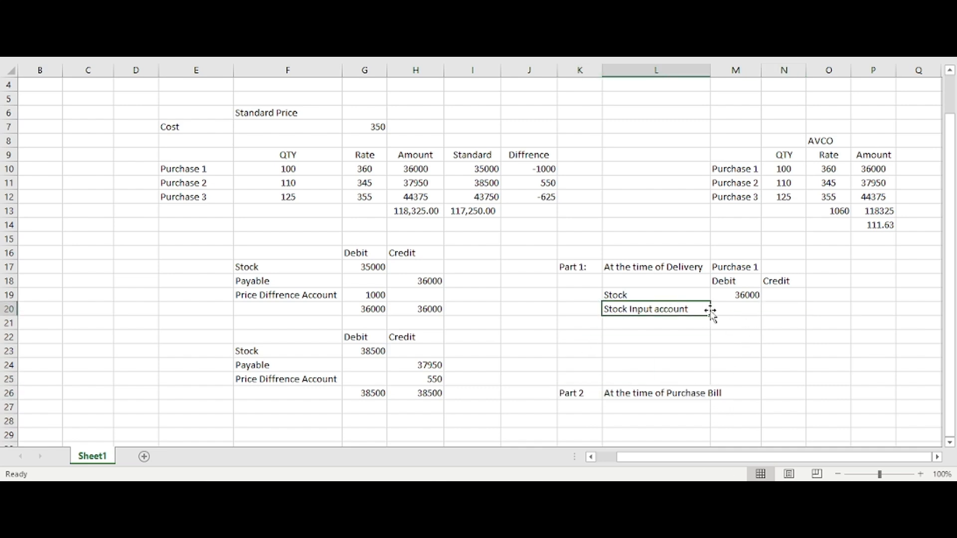
pyautogui.click(780, 313)
pyautogui.write('36000')
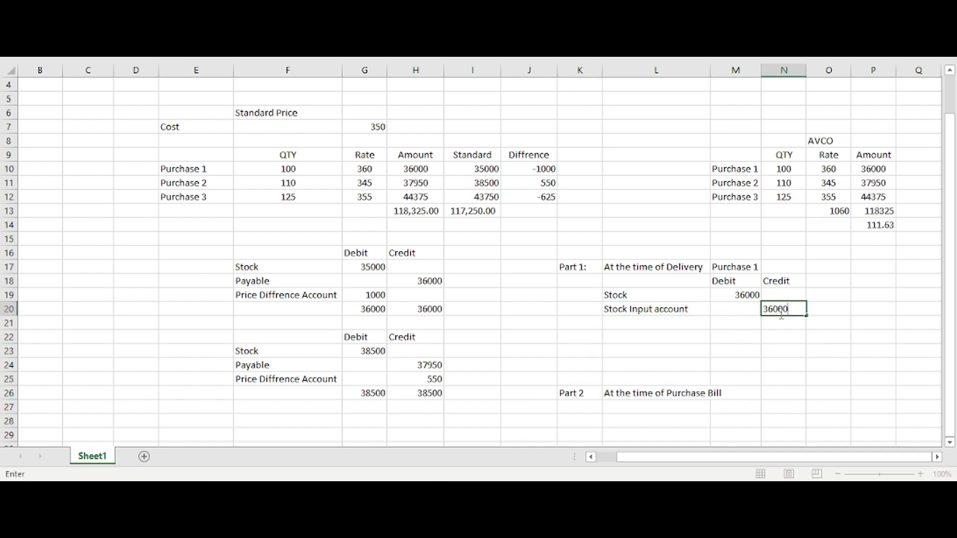
pyautogui.press('Return')
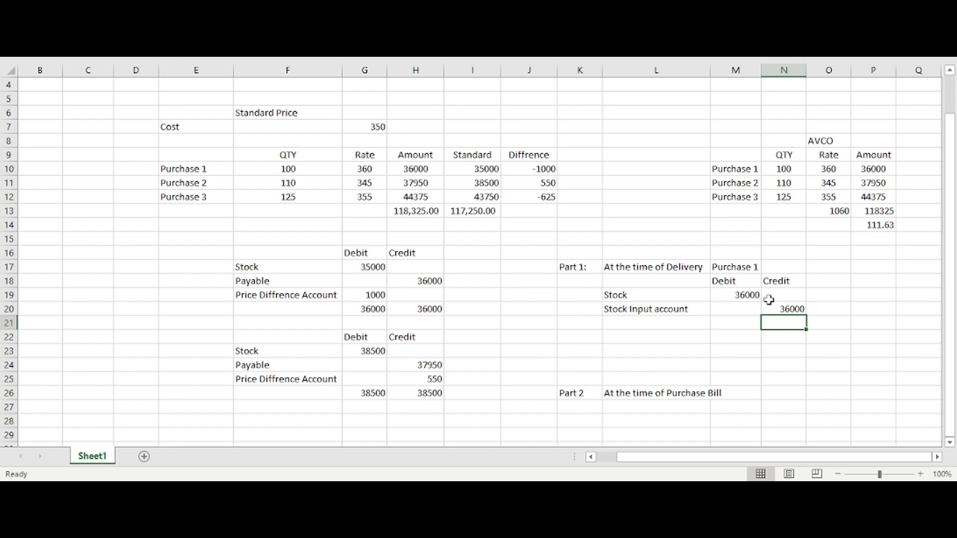
# Step: Move the Part 2 label and its purchase bill heading from K26:L26 up to K22:L22
pyautogui.click(622, 298)
pyautogui.click(656, 310)
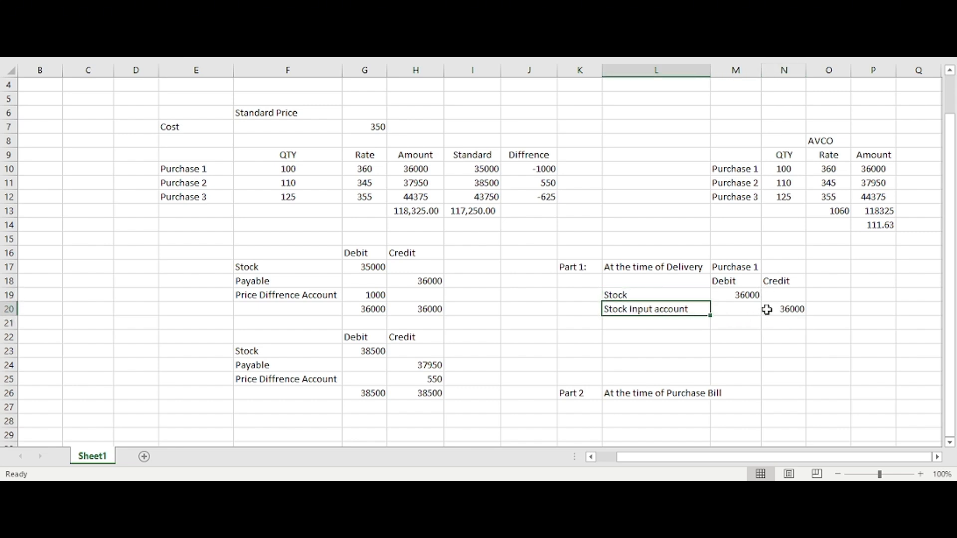
pyautogui.click(766, 309)
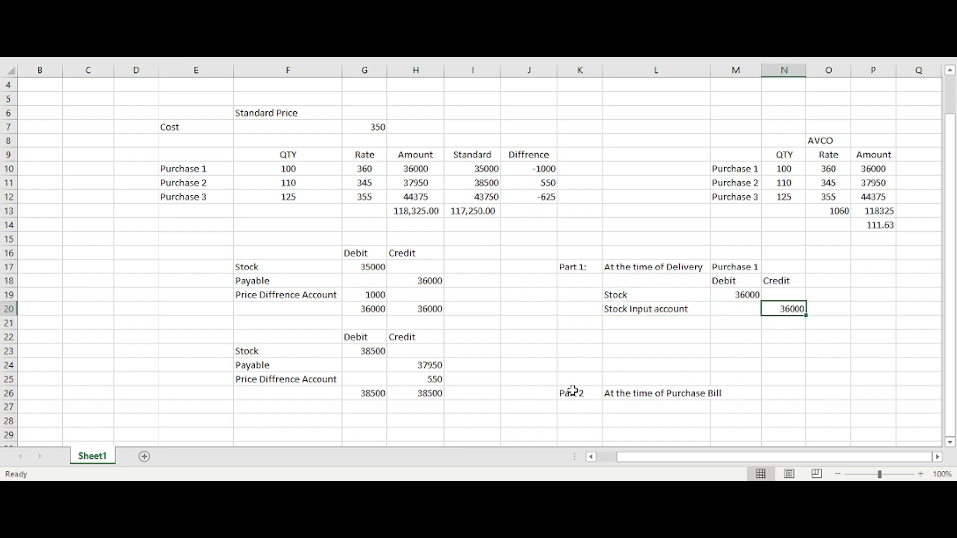
pyautogui.moveTo(573, 392); pyautogui.dragTo(662, 397)
pyautogui.hotkey('ctrl', 'c')
pyautogui.click(577, 340)
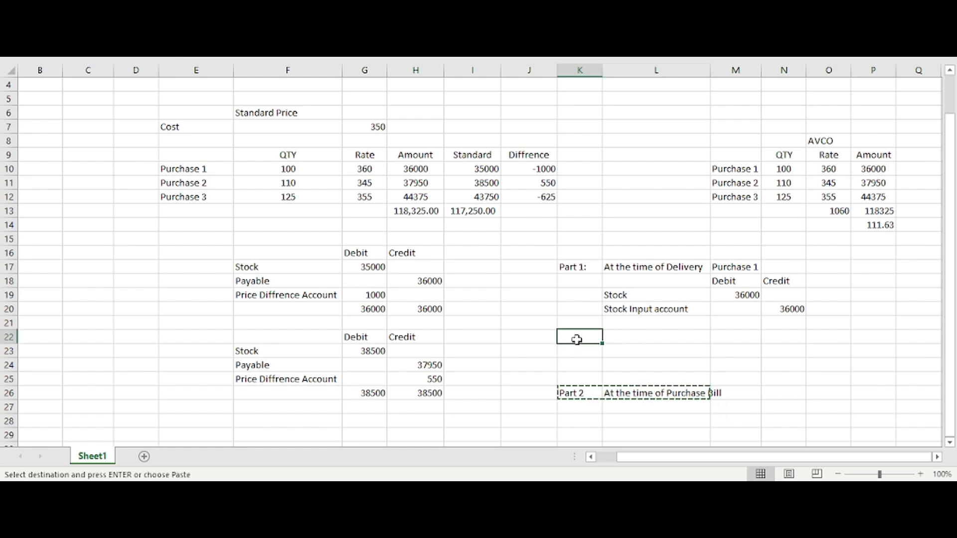
pyautogui.hotkey('ctrl', 'v')
pyautogui.click(609, 357)
# Step: Move the Stock Input account line from L20:N20 down to L24:N24 under Part 2
pyautogui.moveTo(621, 299); pyautogui.dragTo(769, 307)
pyautogui.moveTo(679, 310); pyautogui.dragTo(779, 310)
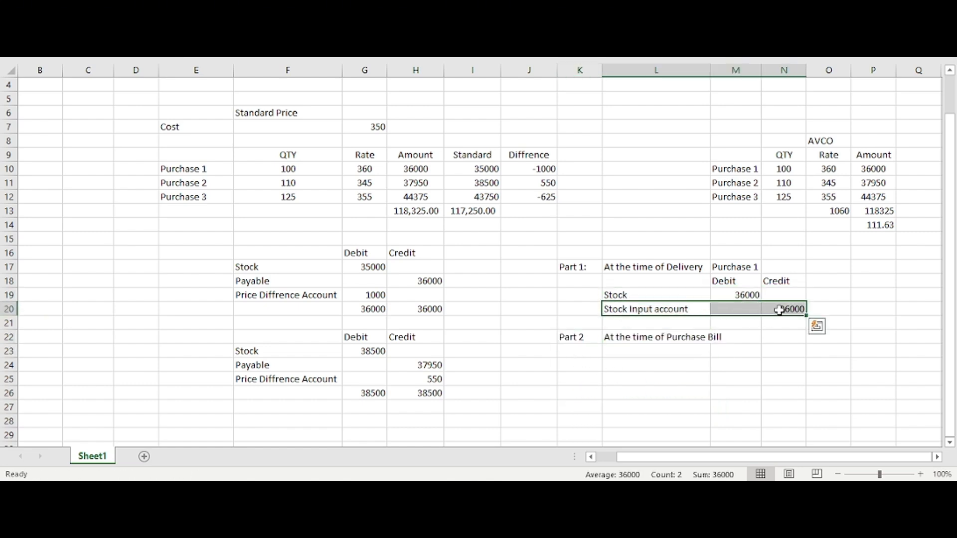
pyautogui.hotkey('ctrl', 'x')
pyautogui.click(666, 365)
pyautogui.hotkey('ctrl', 'v')
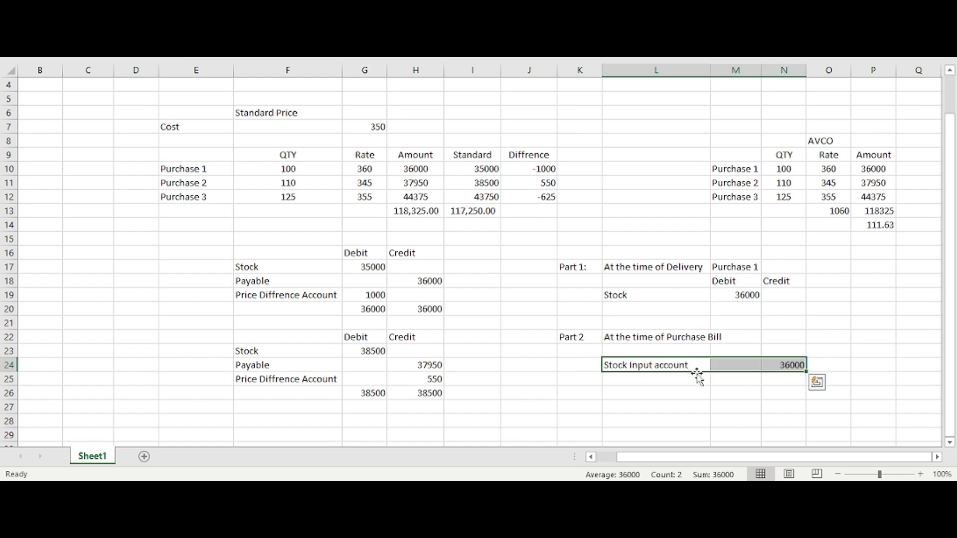
# Step: Clear the credit in N24 and enter 36000 as the Stock Input account's debit in M24
pyautogui.click(801, 362)
pyautogui.press('Left')
pyautogui.write('3')
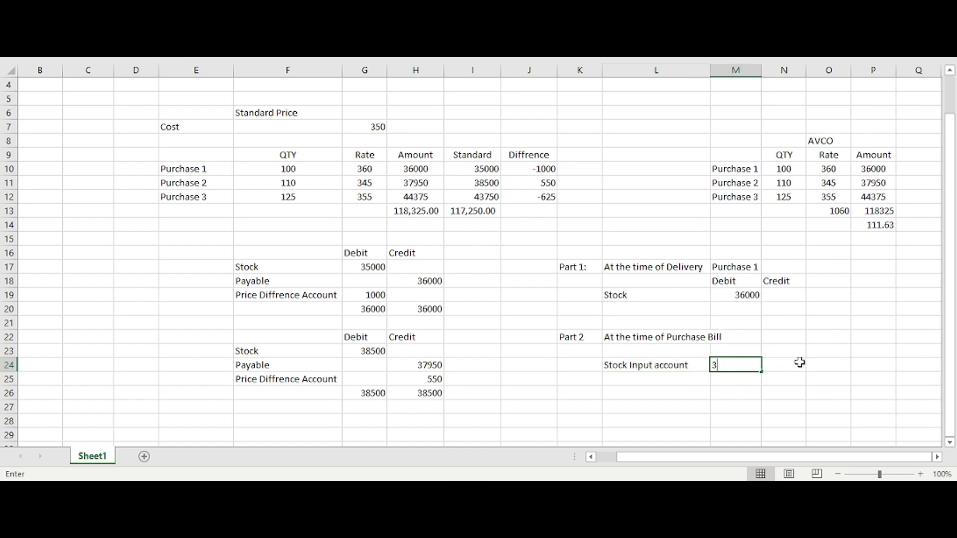
pyautogui.write('6000')
pyautogui.press('Return')
# Step: Add a "Payable" line in cell L25 with a credit of 36000 in N25
pyautogui.press('Left')
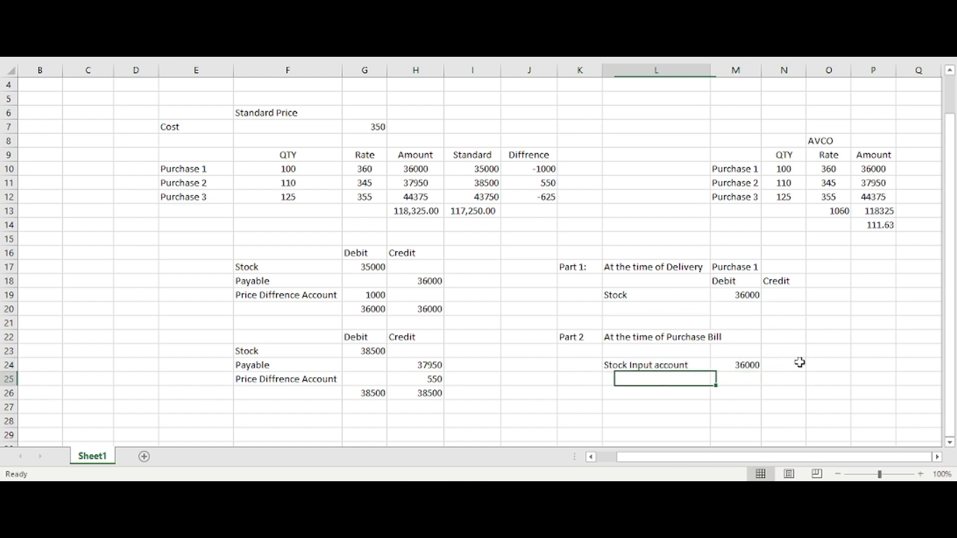
pyautogui.write('Payable')
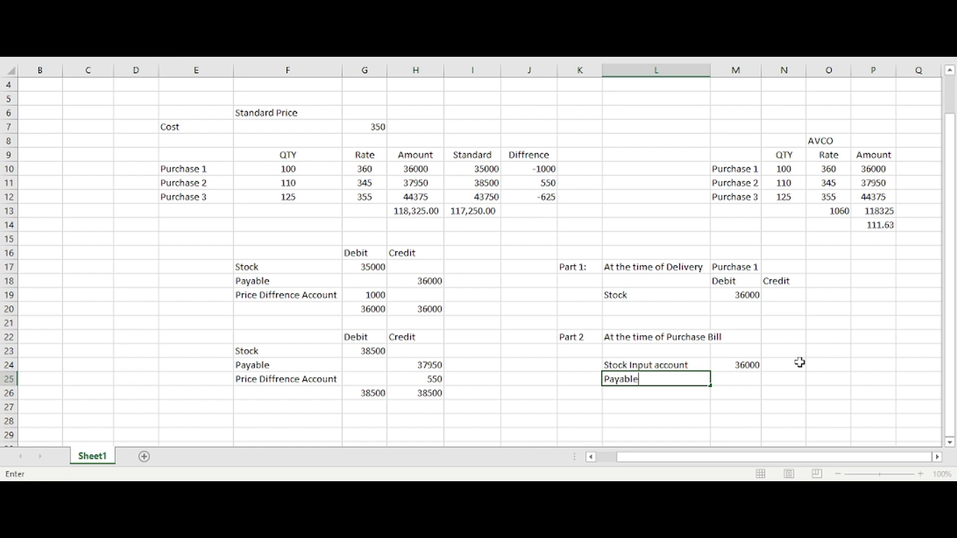
pyautogui.press('Right')
pyautogui.press('Right')
pyautogui.write('36000')
pyautogui.press('Return')
pyautogui.press('Left')
pyautogui.press('Left')
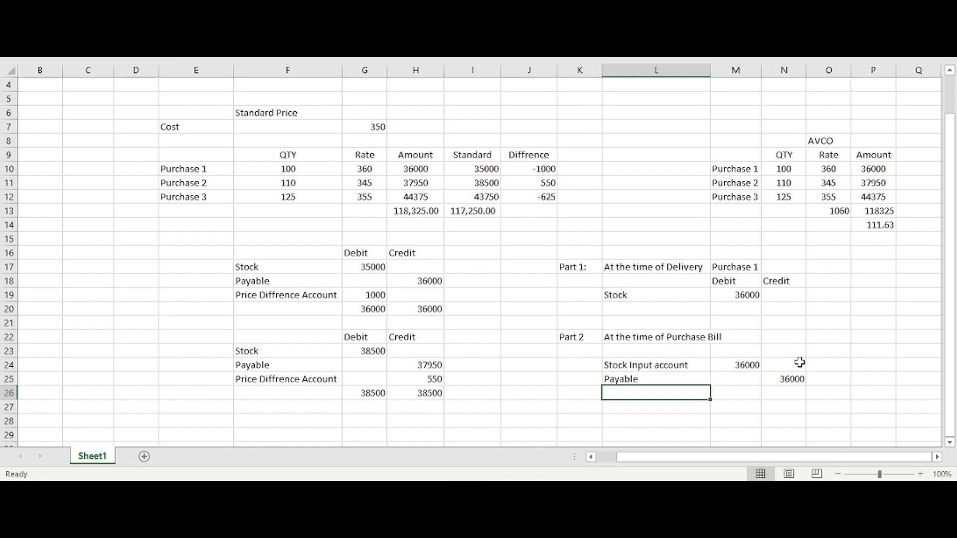
# Step: Copy the Stock Input account line from L24:M24 to row 20 and shift its amount to the credit cell N20
pyautogui.click(636, 306)
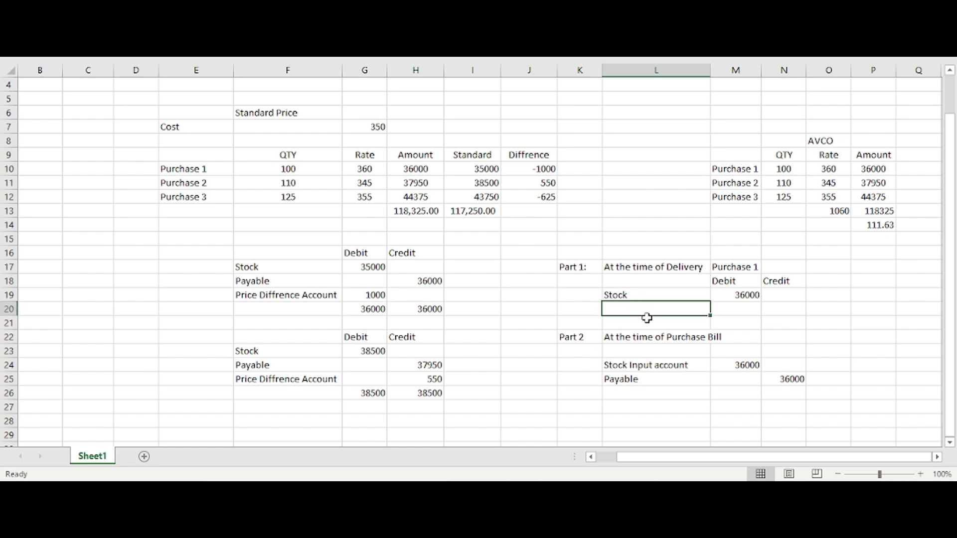
pyautogui.moveTo(653, 365); pyautogui.dragTo(737, 364)
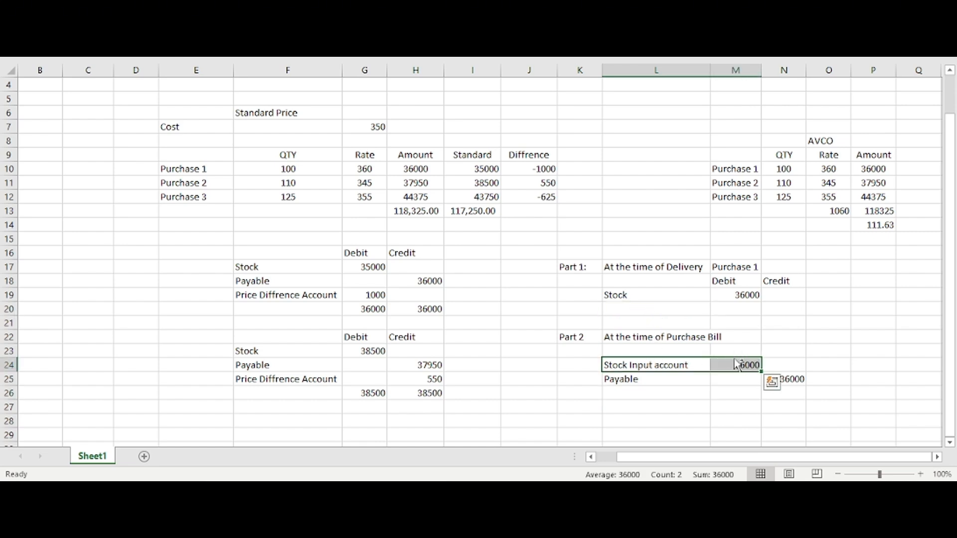
pyautogui.hotkey('ctrl', 'c')
pyautogui.click(652, 306)
pyautogui.hotkey('ctrl', 'v')
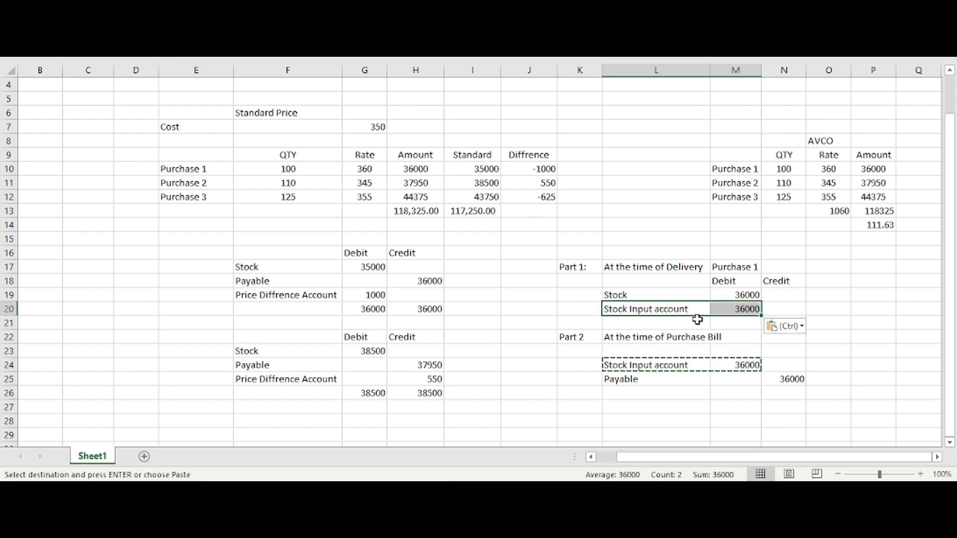
pyautogui.press('Escape')
pyautogui.click(737, 309)
pyautogui.moveTo(739, 307); pyautogui.dragTo(784, 307)
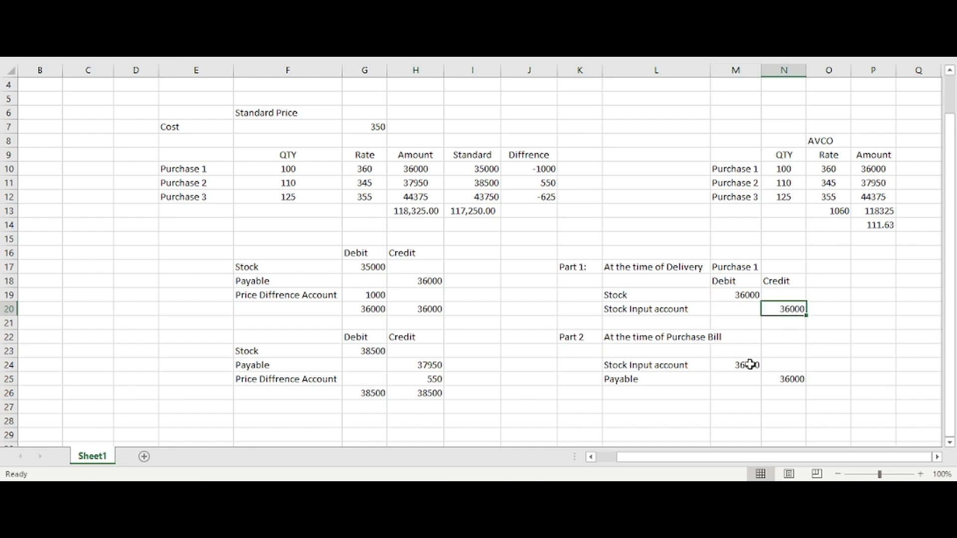
# Step: Compare the delivery lines with the first standard price entry and fill the Stock Input account line, L20:N20, with yellow
pyautogui.click(708, 369)
pyautogui.click(707, 380)
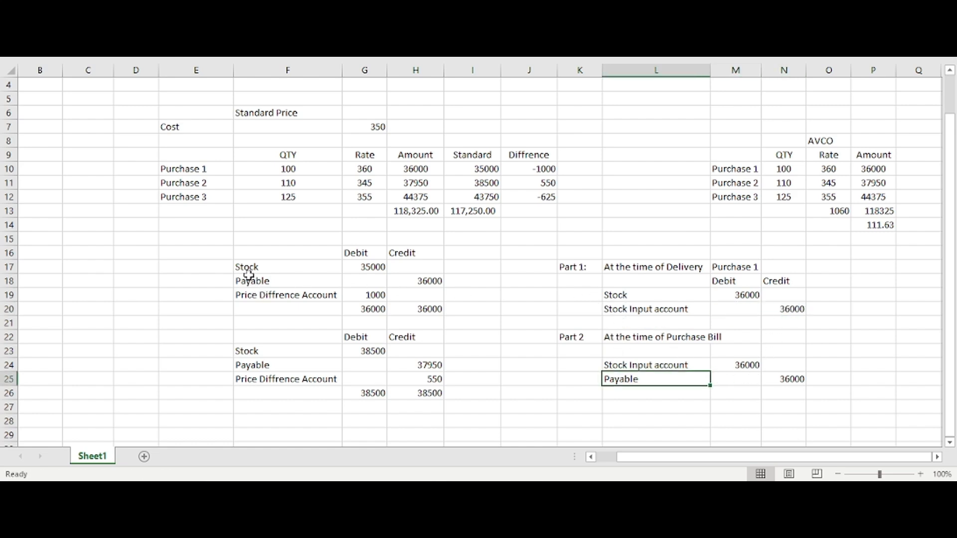
pyautogui.moveTo(248, 268); pyautogui.dragTo(427, 280)
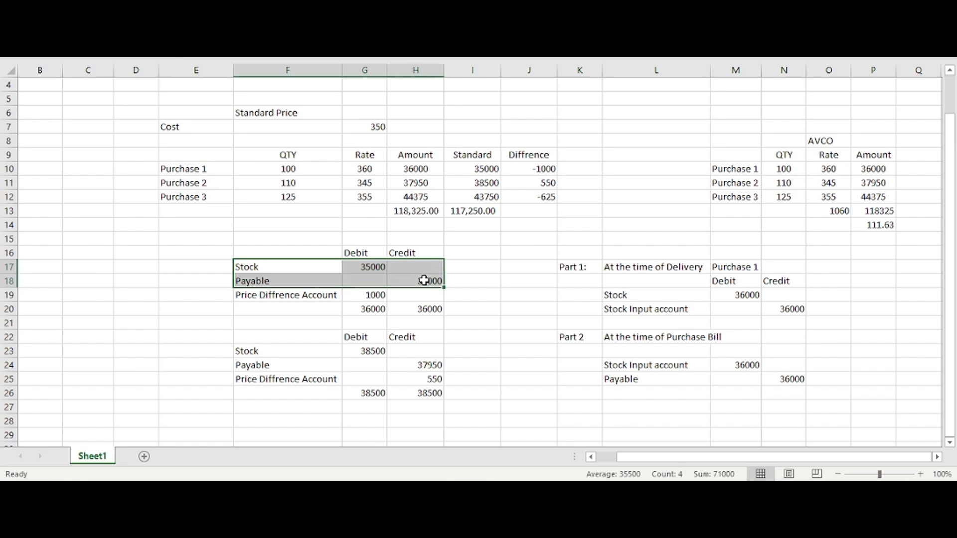
pyautogui.moveTo(626, 298); pyautogui.dragTo(747, 305)
pyautogui.moveTo(670, 309); pyautogui.dragTo(797, 311)
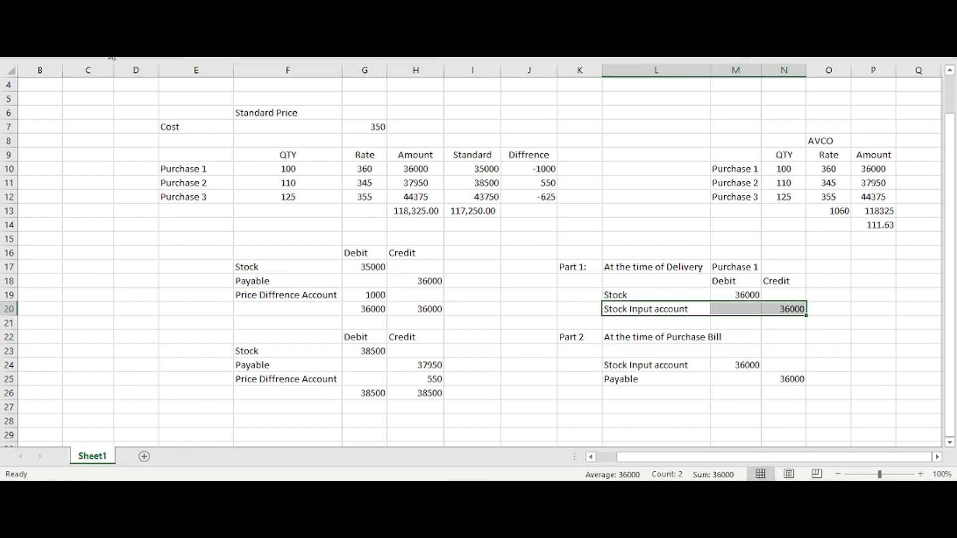
pyautogui.hotkey('alt', 'h')
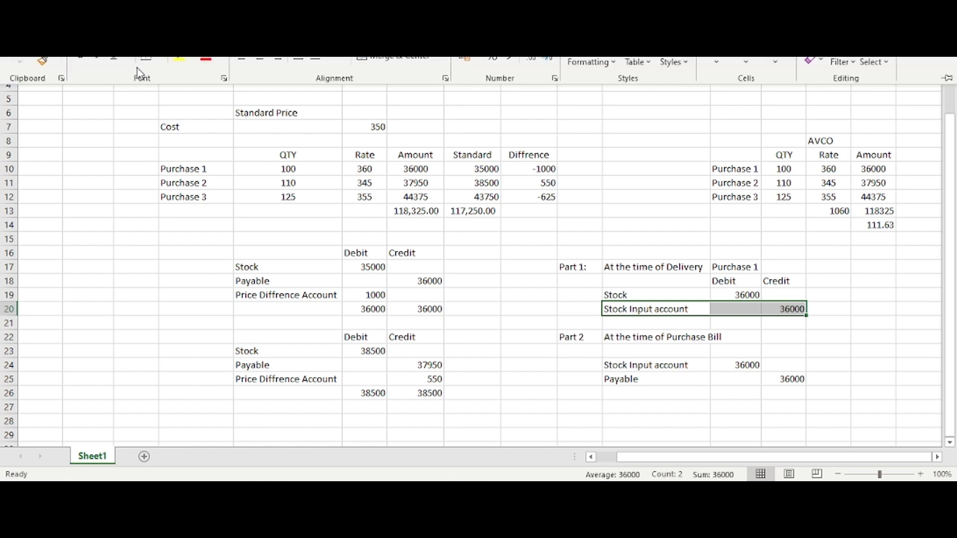
pyautogui.press('h')
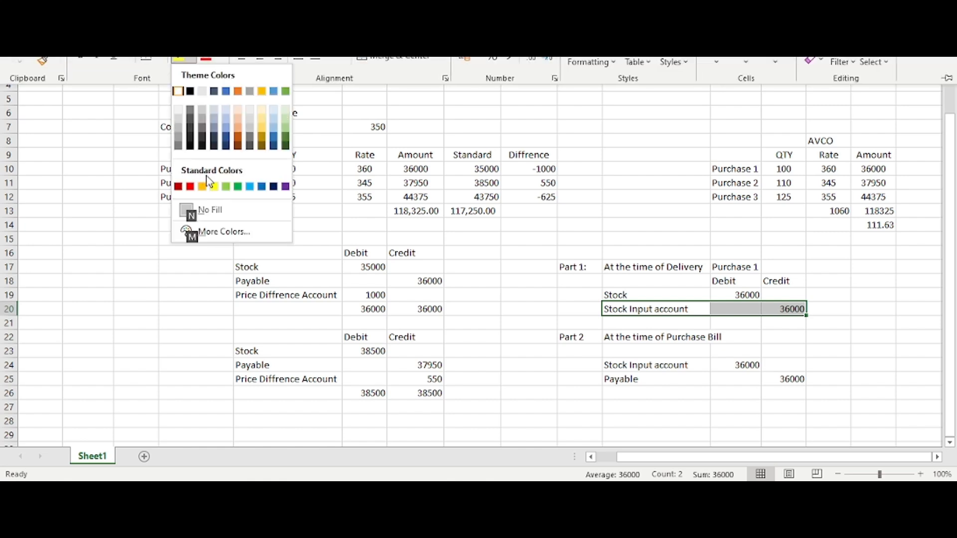
pyautogui.click(214, 187)
# Step: Fill the purchase bill's Stock Input account line, L24:M24, with yellow
pyautogui.click(664, 365)
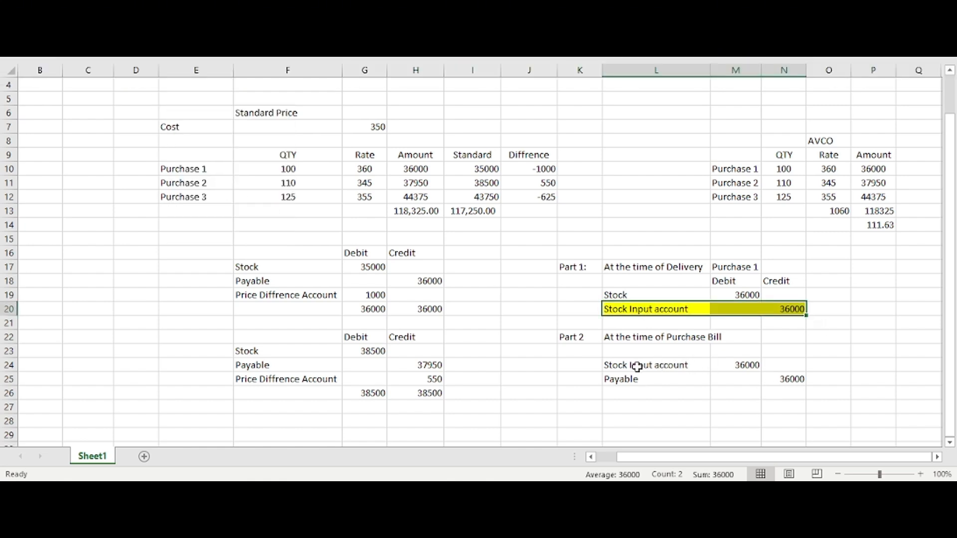
pyautogui.moveTo(635, 366); pyautogui.dragTo(746, 365)
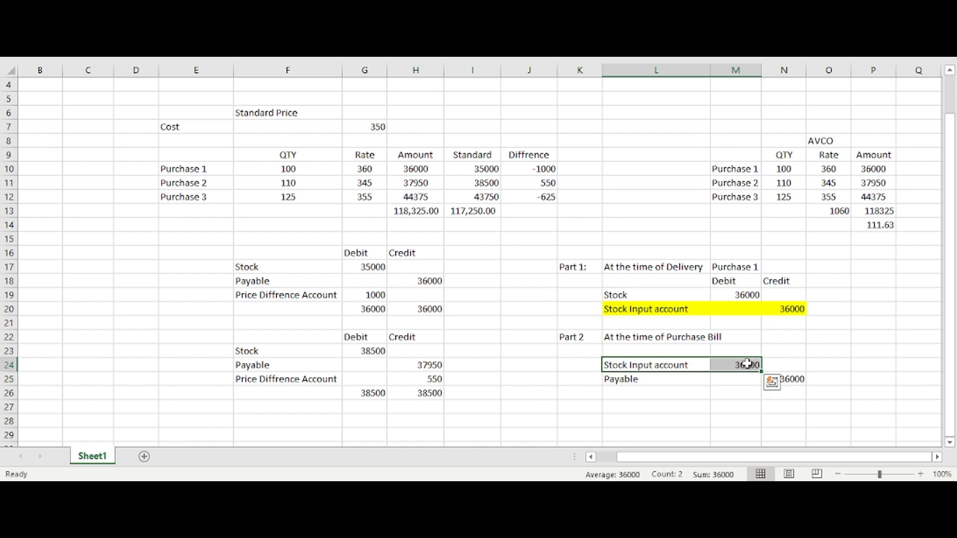
pyautogui.press('F4')
pyautogui.click(694, 378)
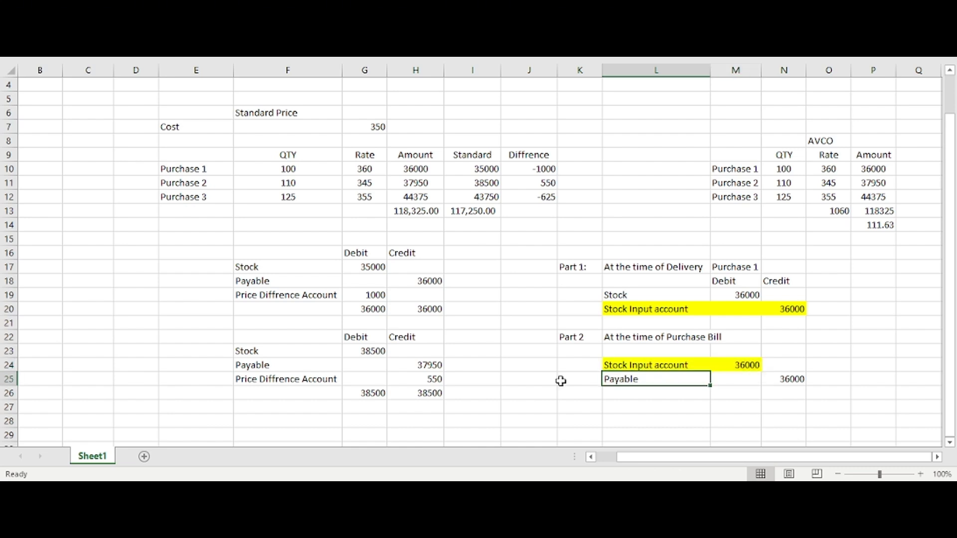
# Step: Compare the highlighted Stock Input account lines of the delivery entry, L20:N20, and the purchase bill entry, L24:M24
pyautogui.click(623, 313)
pyautogui.moveTo(668, 310); pyautogui.dragTo(795, 310)
pyautogui.moveTo(681, 356); pyautogui.dragTo(713, 364)
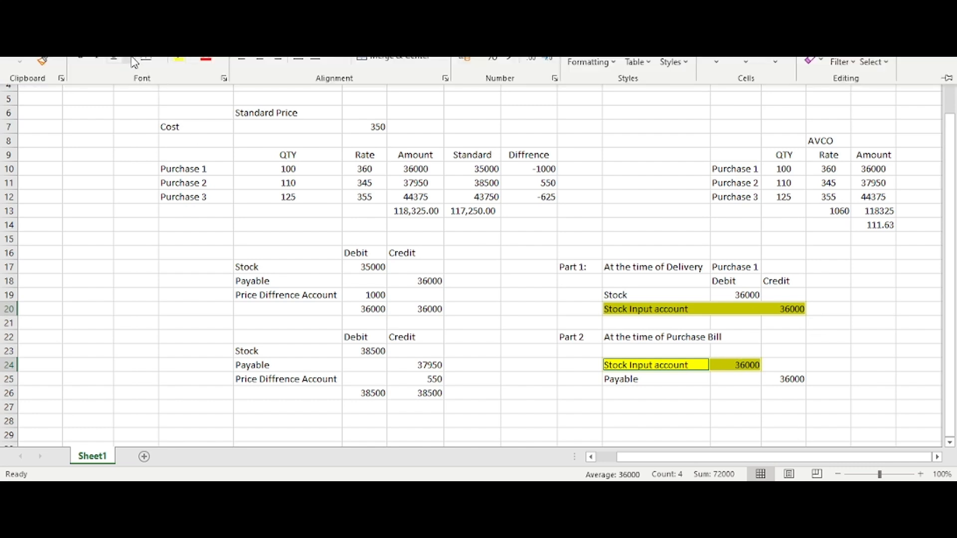
pyautogui.click(129, 60)
pyautogui.click(169, 144)
pyautogui.click(738, 379)
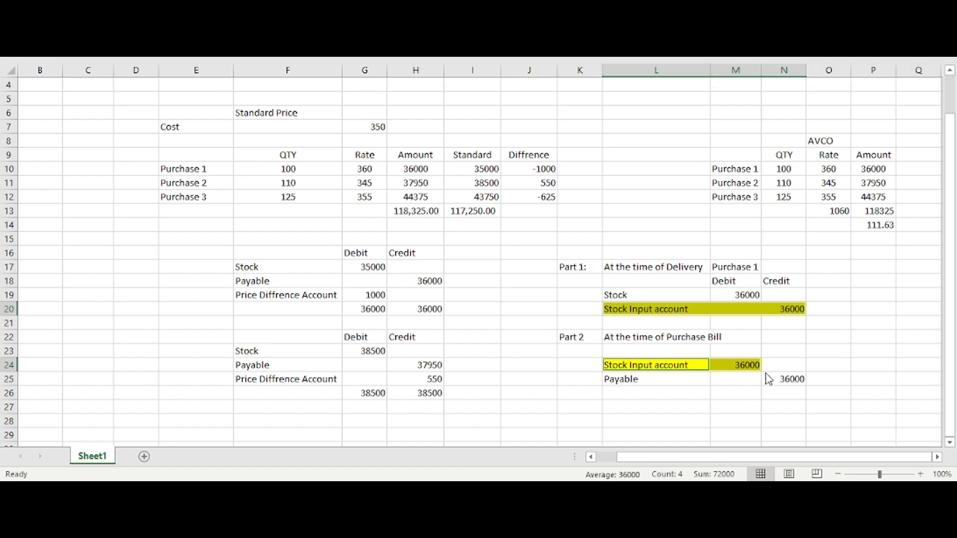
# Step: Compare the delivery's Stock debit and the bill's Payable credit with the first standard price entry, then recheck the Stock Input account lines
pyautogui.moveTo(648, 295); pyautogui.dragTo(738, 295)
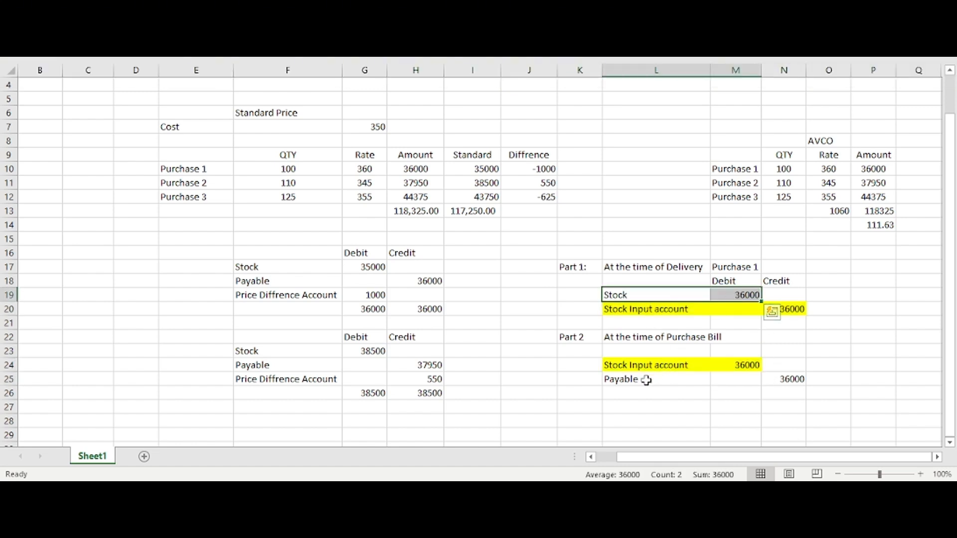
pyautogui.moveTo(646, 380); pyautogui.dragTo(828, 383)
pyautogui.moveTo(299, 270); pyautogui.dragTo(428, 281)
pyautogui.keyDown('ctrl'); pyautogui.click(332, 282); pyautogui.keyUp('ctrl')
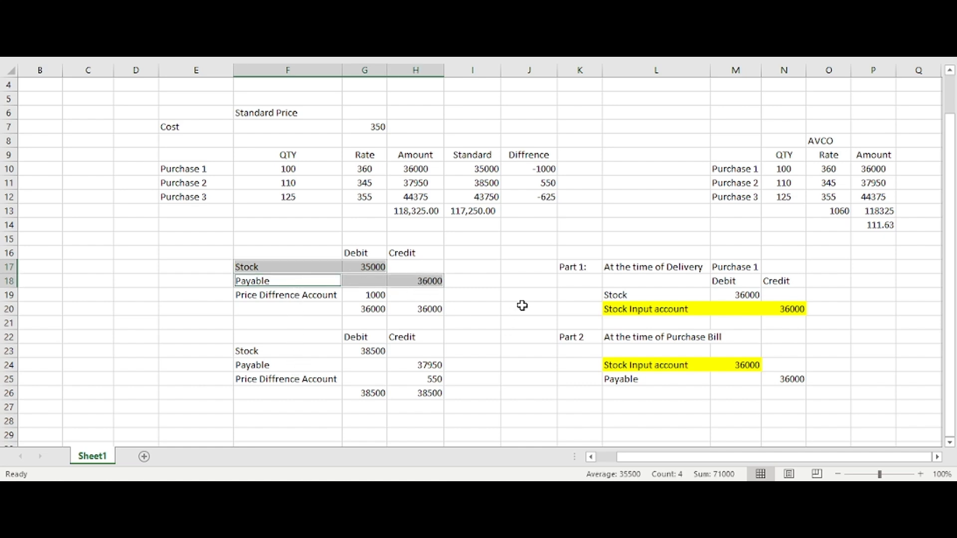
pyautogui.click(666, 312)
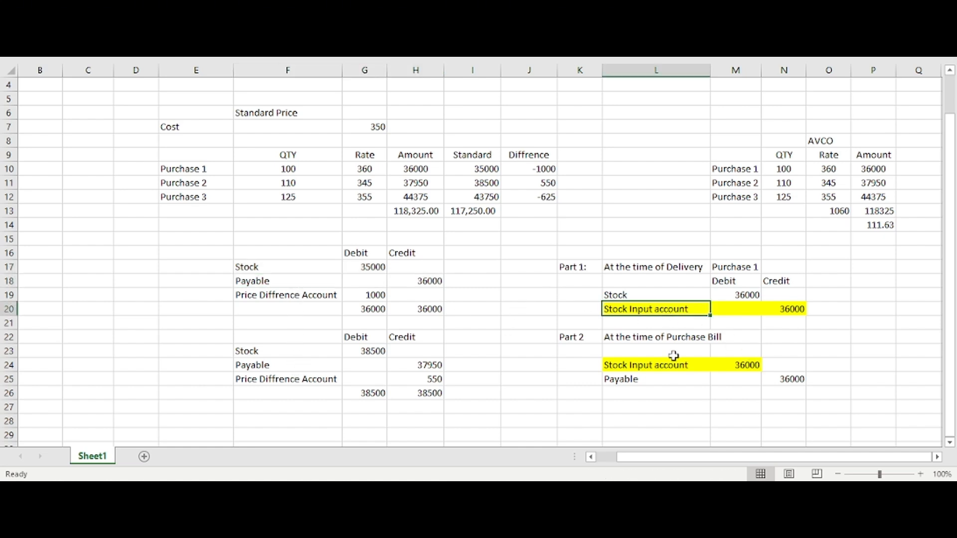
pyautogui.click(674, 368)
pyautogui.click(668, 306)
pyautogui.moveTo(579, 254); pyautogui.dragTo(741, 369)
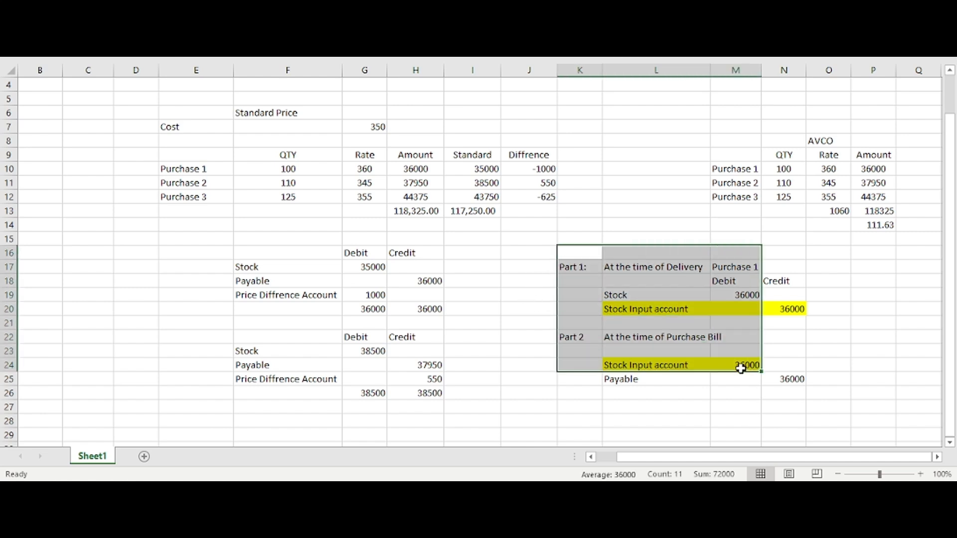
pyautogui.click(714, 382)
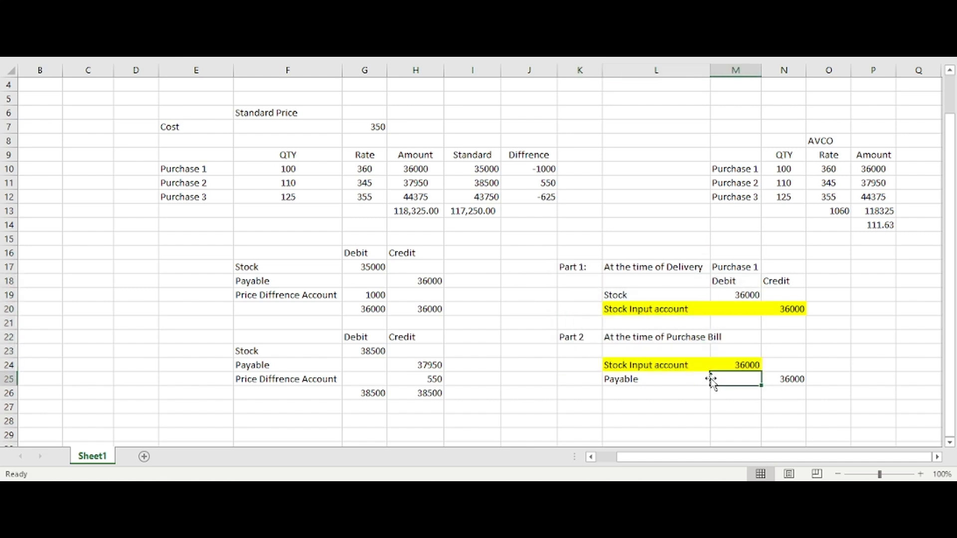
pyautogui.moveTo(626, 310); pyautogui.dragTo(801, 309)
# Step: Switch to Odoo and duplicate the browser tab of the Marble Products category
pyautogui.hotkey('alt', 'Tab')
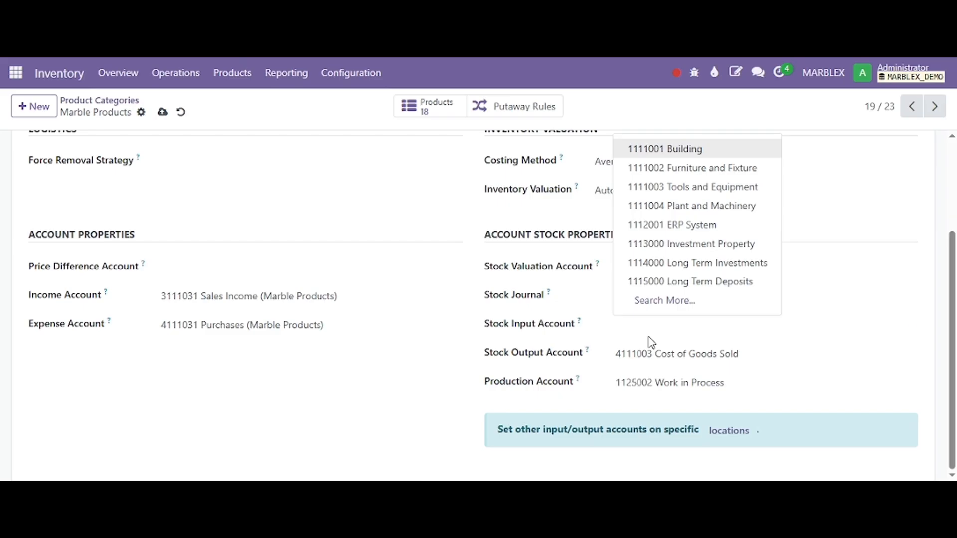
pyautogui.click(624, 325)
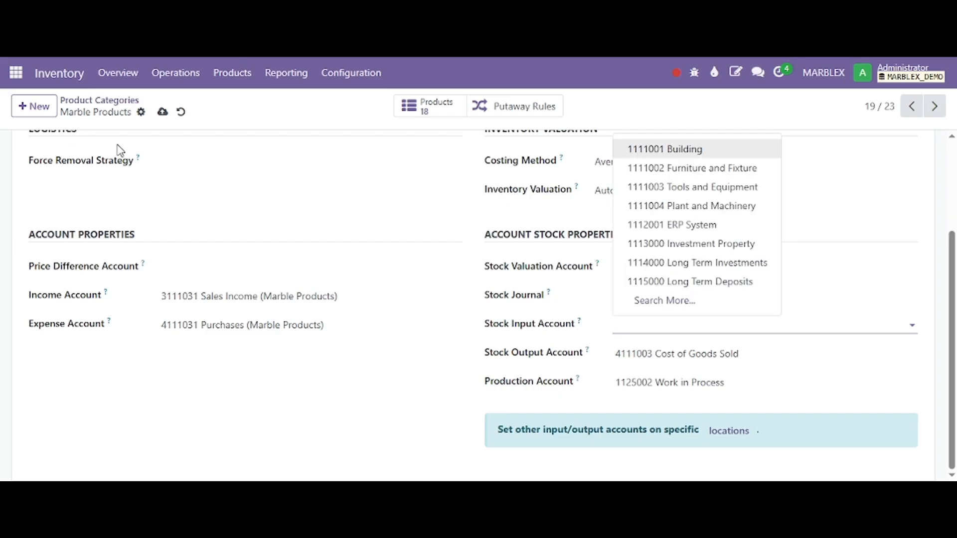
pyautogui.rightClick(151, 11)
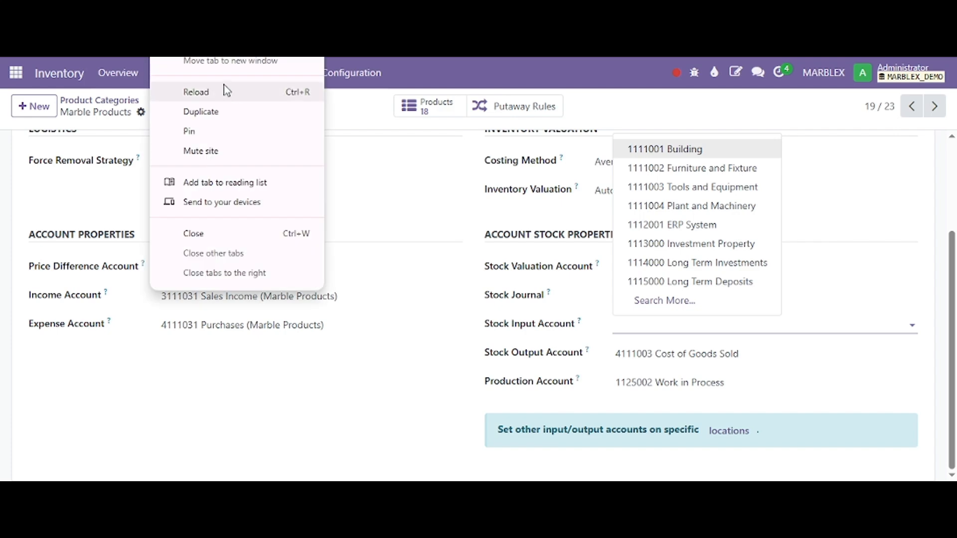
pyautogui.click(225, 119)
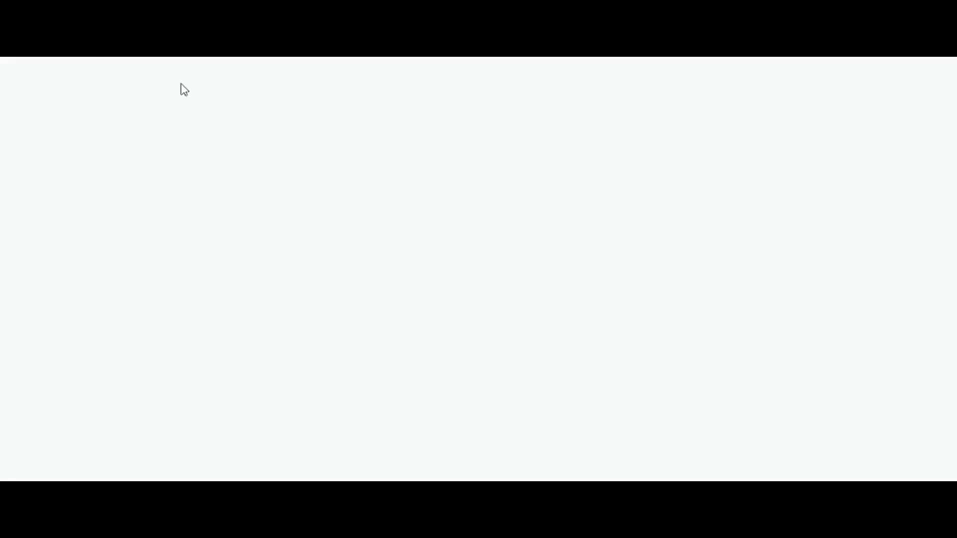
# Step: Open the Chart of Accounts in the Accounting app from the duplicated tab
pyautogui.click(16, 72)
pyautogui.scroll(-2, 576, 402)
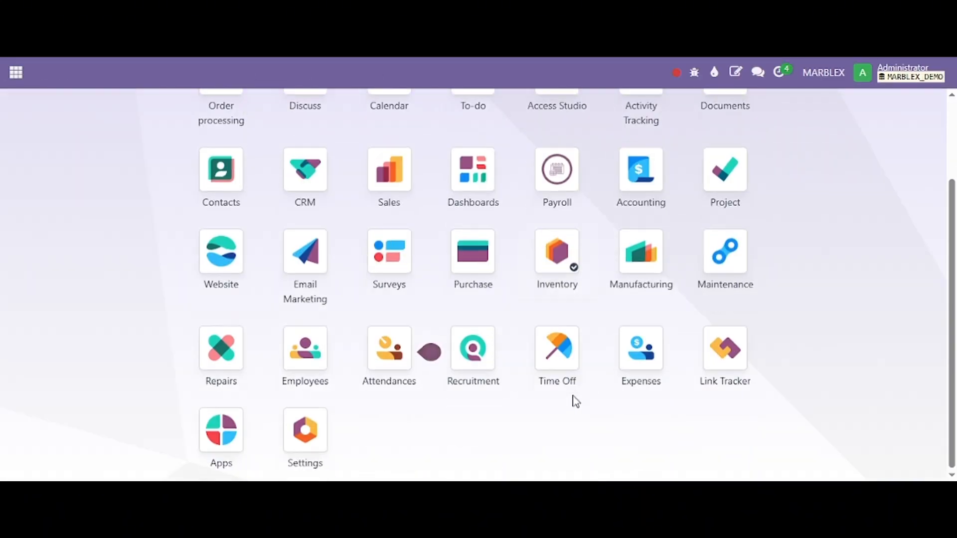
pyautogui.scroll(2, 555, 301)
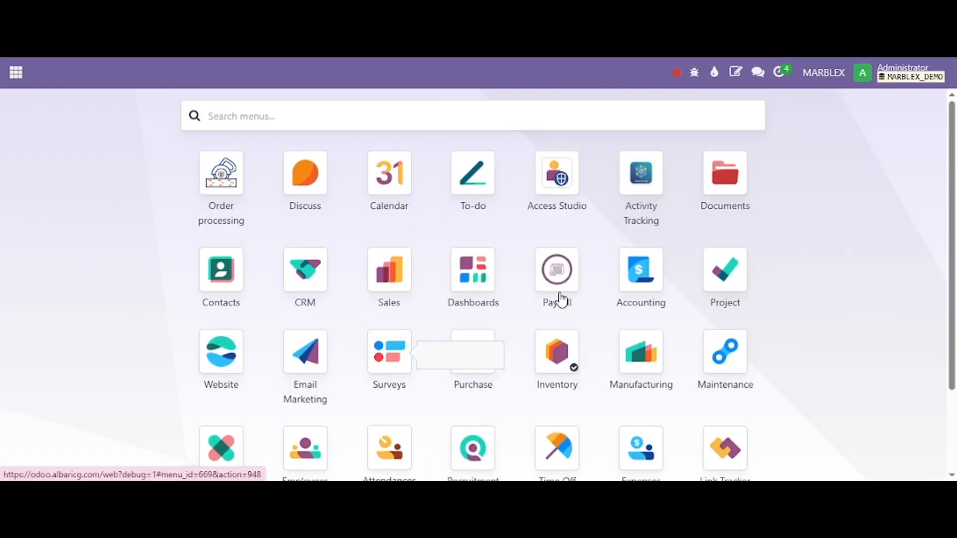
pyautogui.click(627, 305)
pyautogui.click(500, 84)
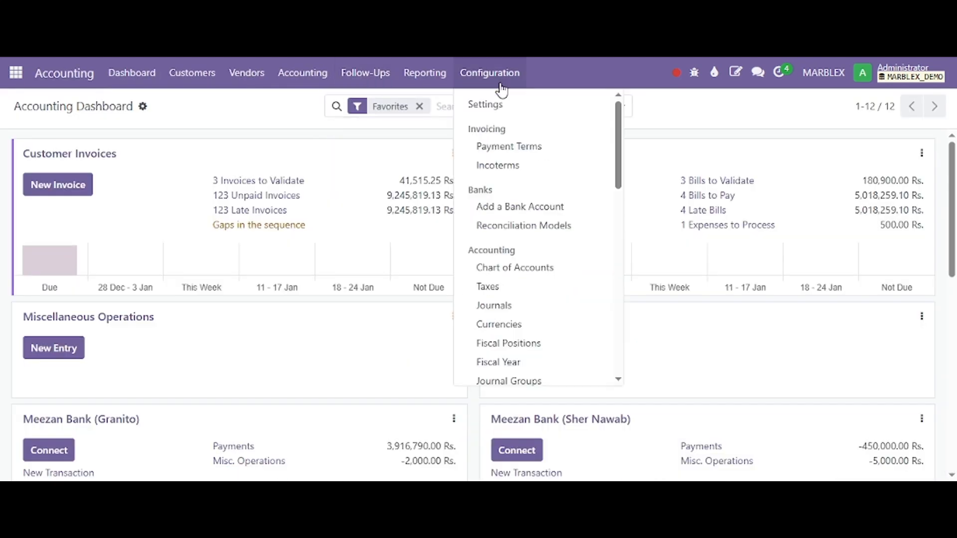
pyautogui.click(525, 266)
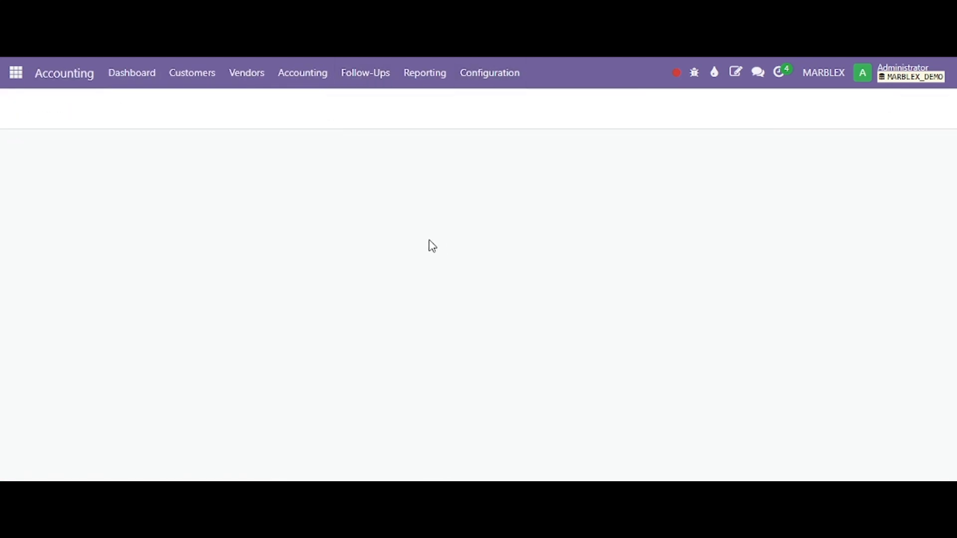
# Step: Look through the chart of accounts for the Stock in Hand account among the current assets
pyautogui.scroll(-3, 430, 247)
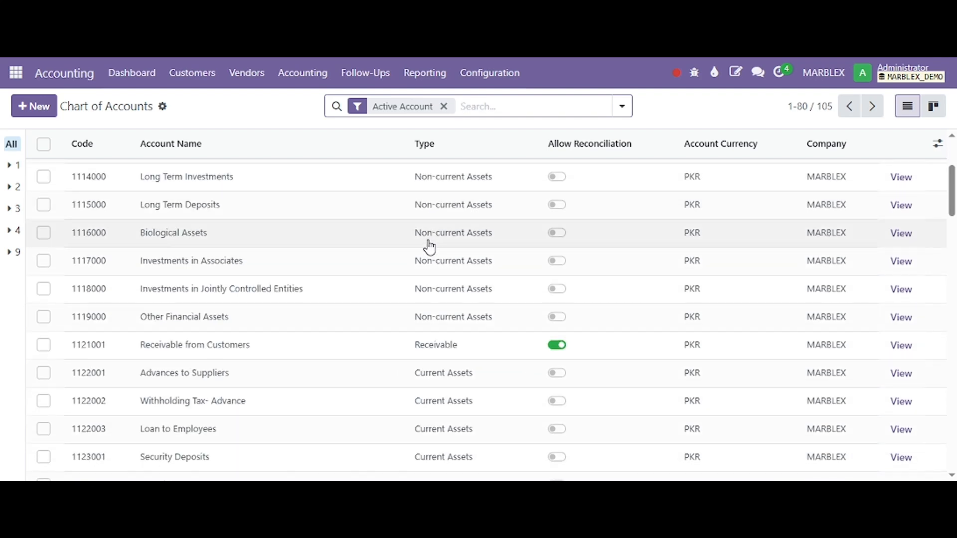
pyautogui.scroll(-3, 427, 246)
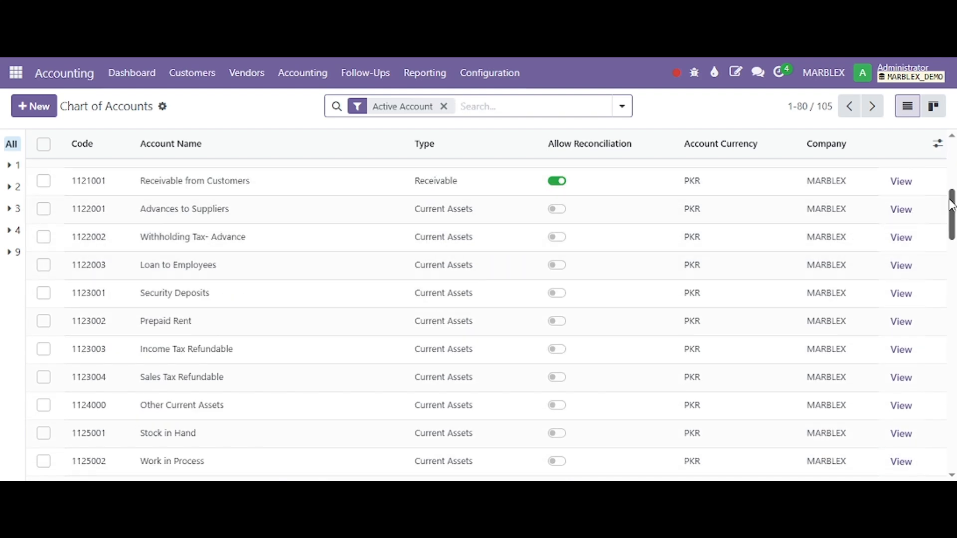
pyautogui.moveTo(952, 207); pyautogui.dragTo(954, 228)
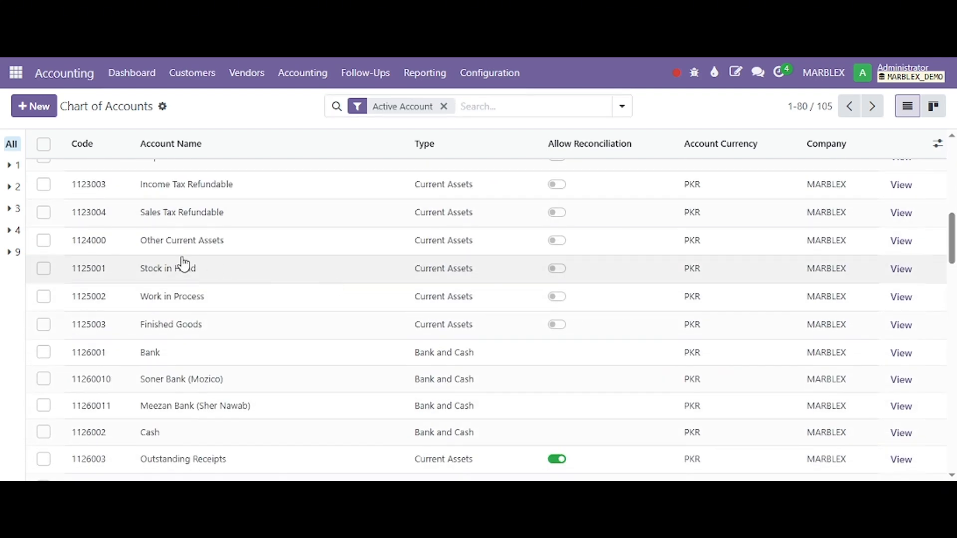
pyautogui.moveTo(137, 268); pyautogui.dragTo(237, 277)
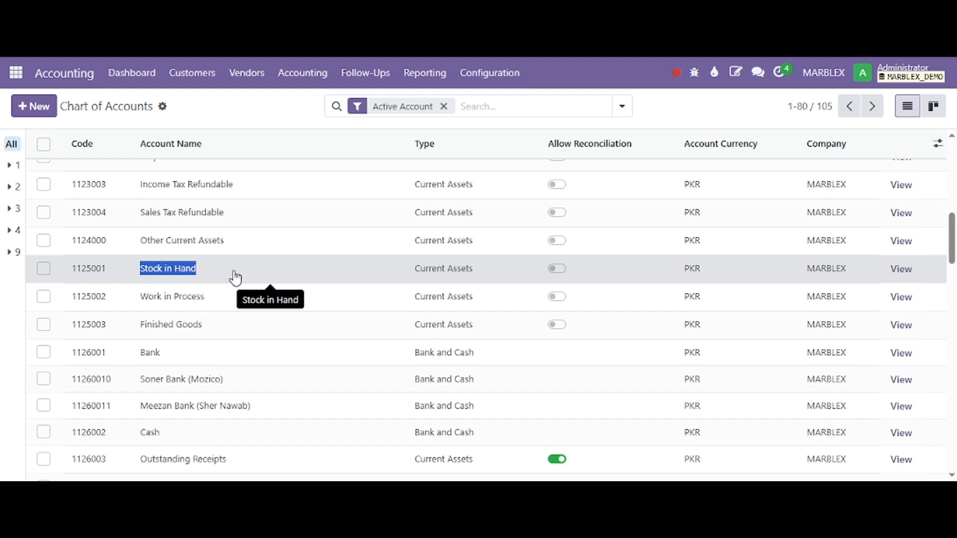
# Step: Search the chart of accounts for "Stock in" and examine the Stock Interim Account's type and reconciliation setting
pyautogui.click(468, 108)
pyautogui.write('Stock in')
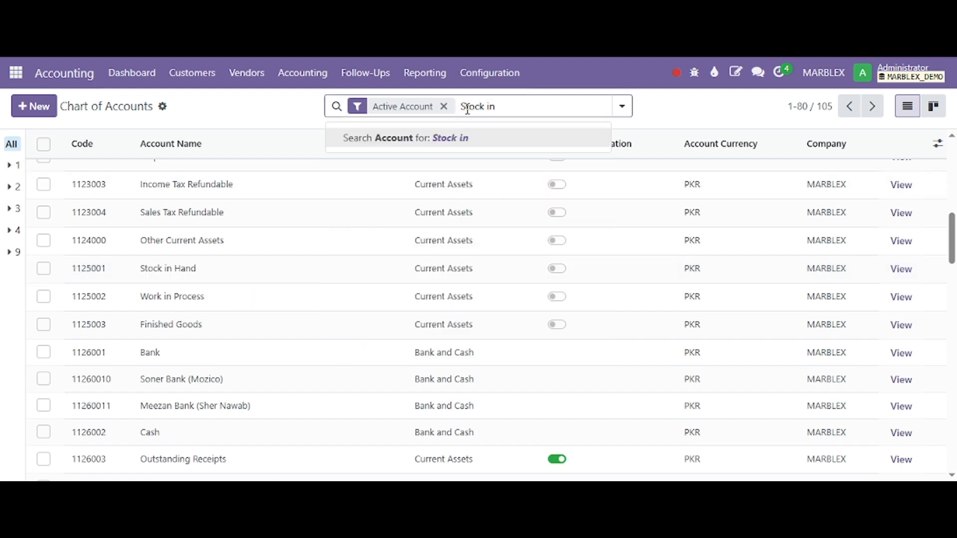
pyautogui.press('Return')
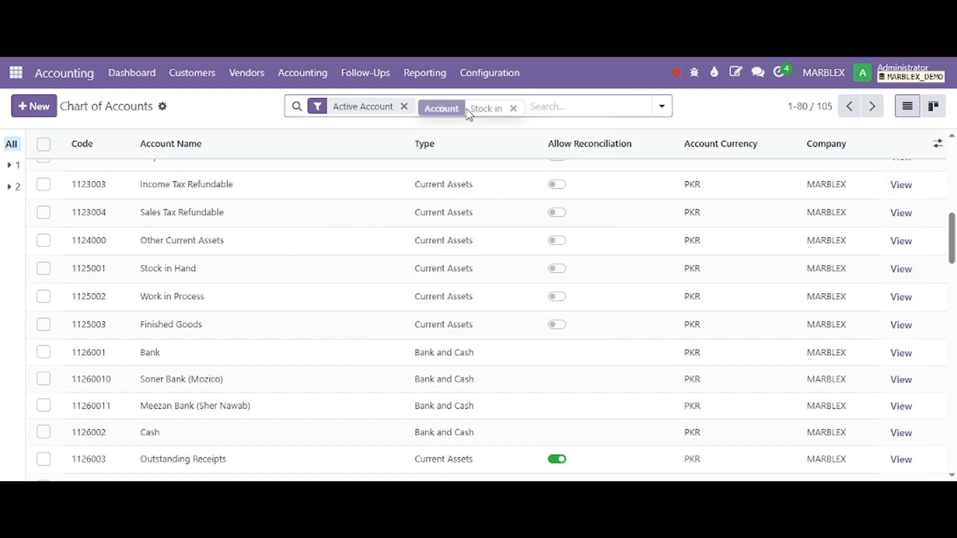
pyautogui.moveTo(160, 207); pyautogui.dragTo(406, 260)
pyautogui.click(408, 262)
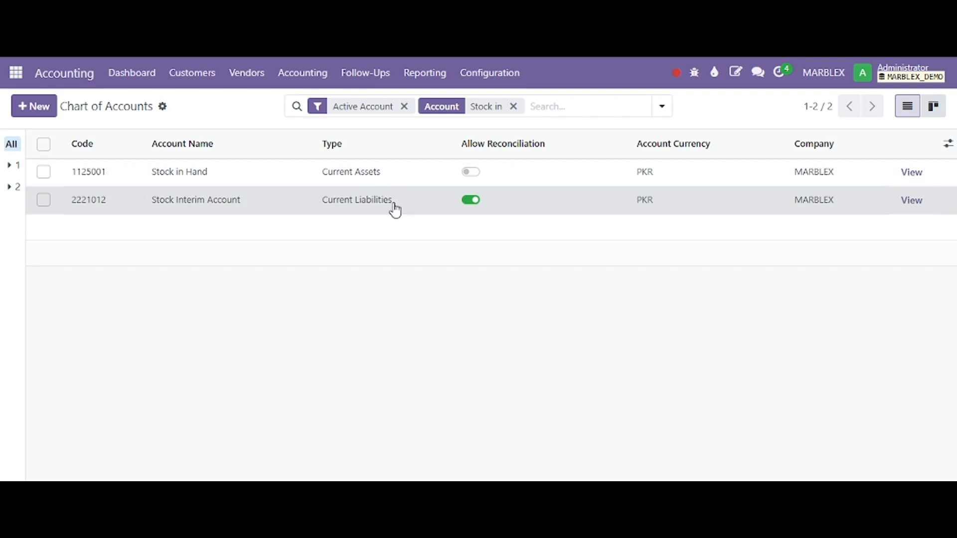
pyautogui.moveTo(395, 209); pyautogui.dragTo(65, 208)
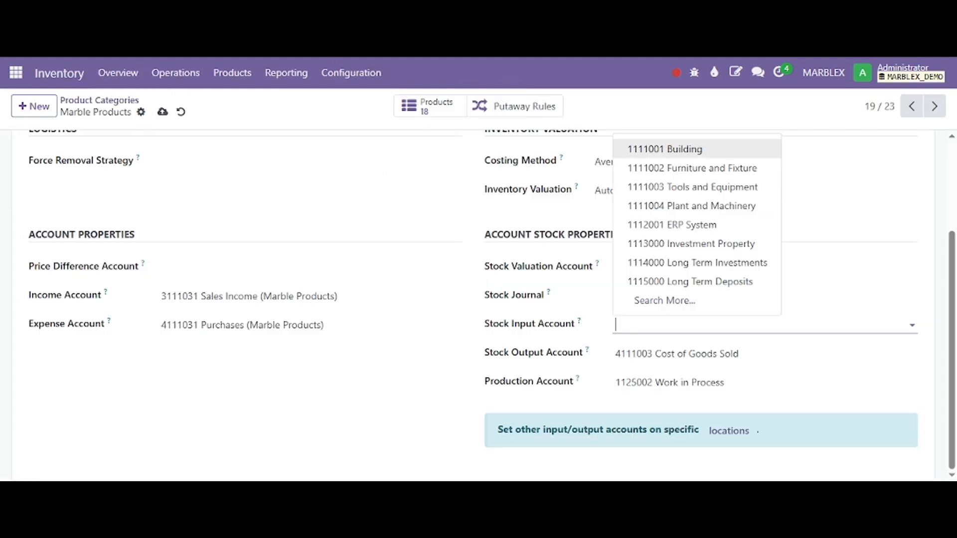
# Step: Set the Marble Products category's Stock Input Account to Stock Interim Account and save the category
pyautogui.click(689, 331)
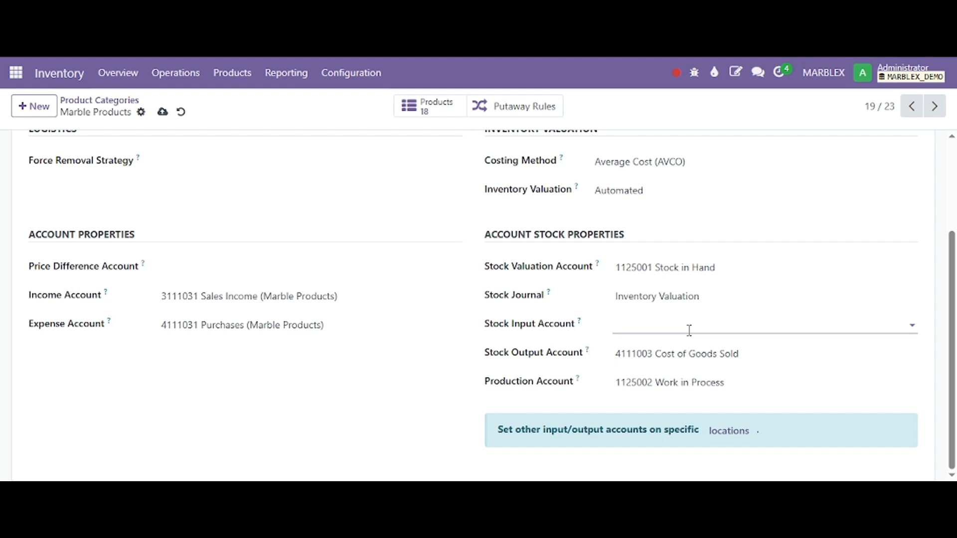
pyautogui.write('Stock')
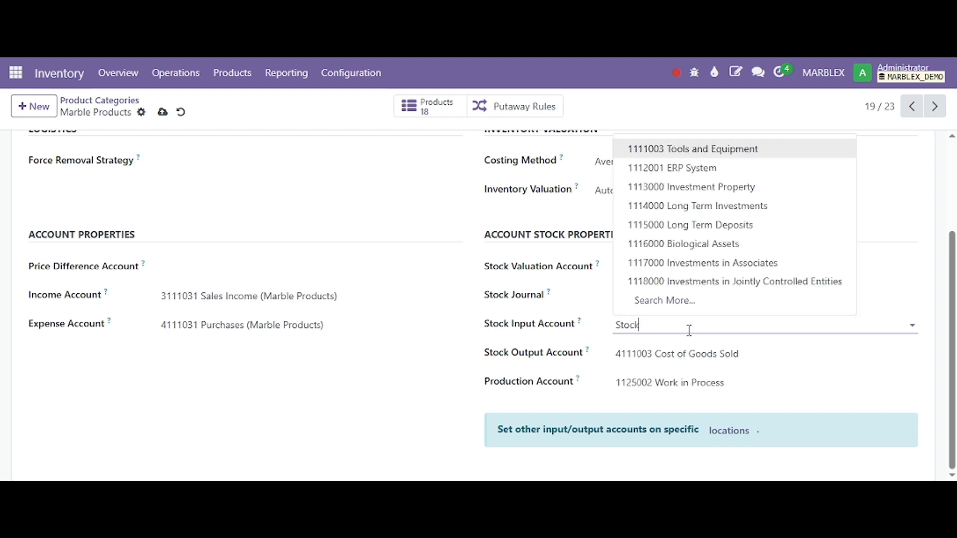
pyautogui.press('Down')
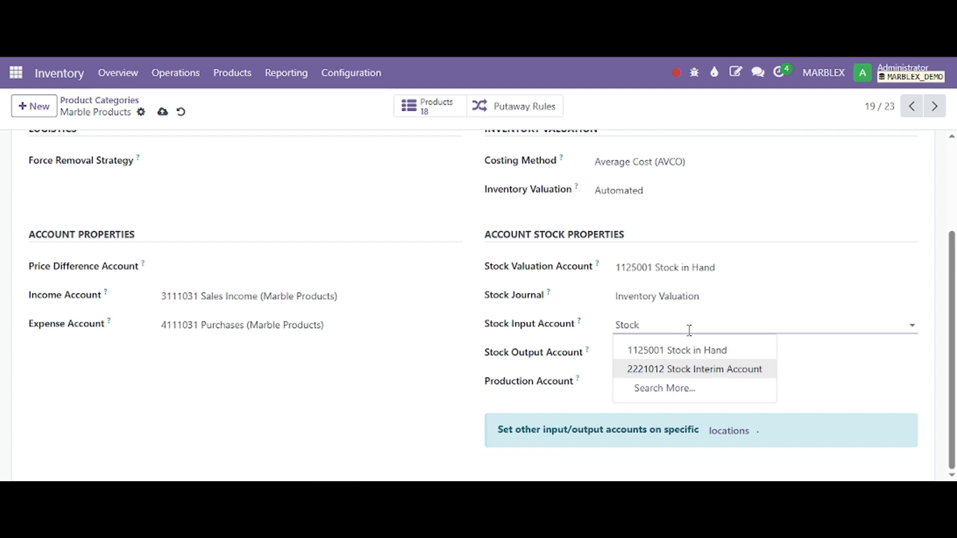
pyautogui.press('Return')
pyautogui.hotkey('alt', 's')
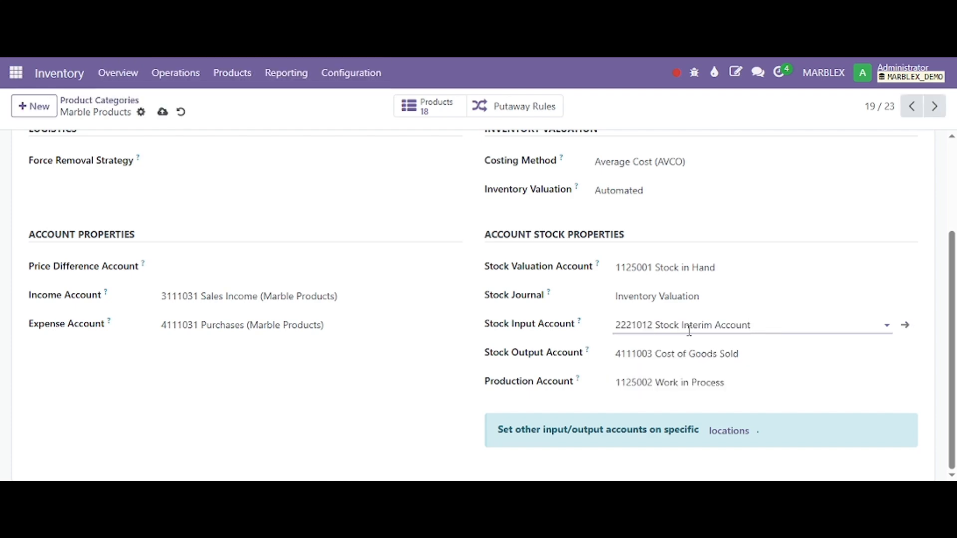
# Step: Review the inventory valuation and account stock properties of the Marble Products category
pyautogui.scroll(3, 710, 352)
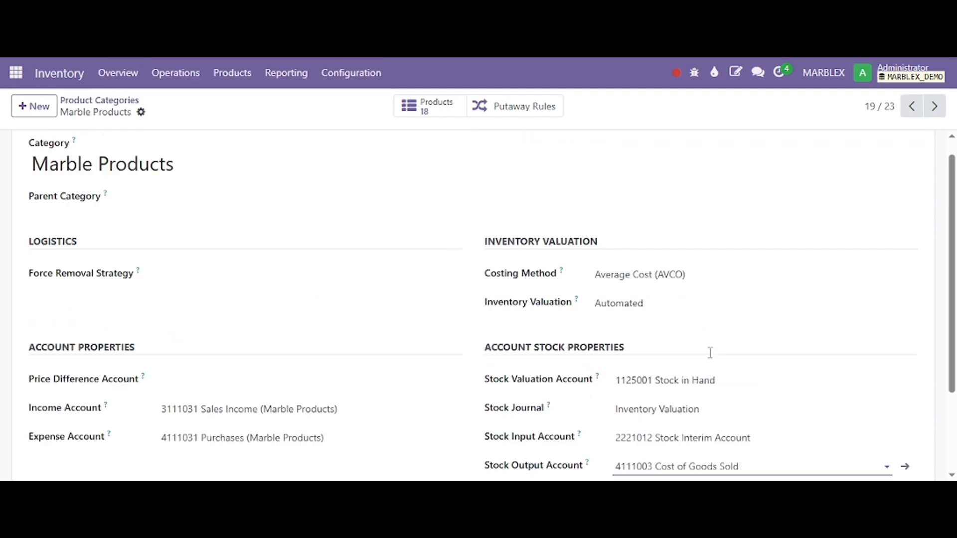
pyautogui.scroll(-3, 709, 359)
pyautogui.scroll(1, 679, 344)
pyautogui.scroll(2, 679, 344)
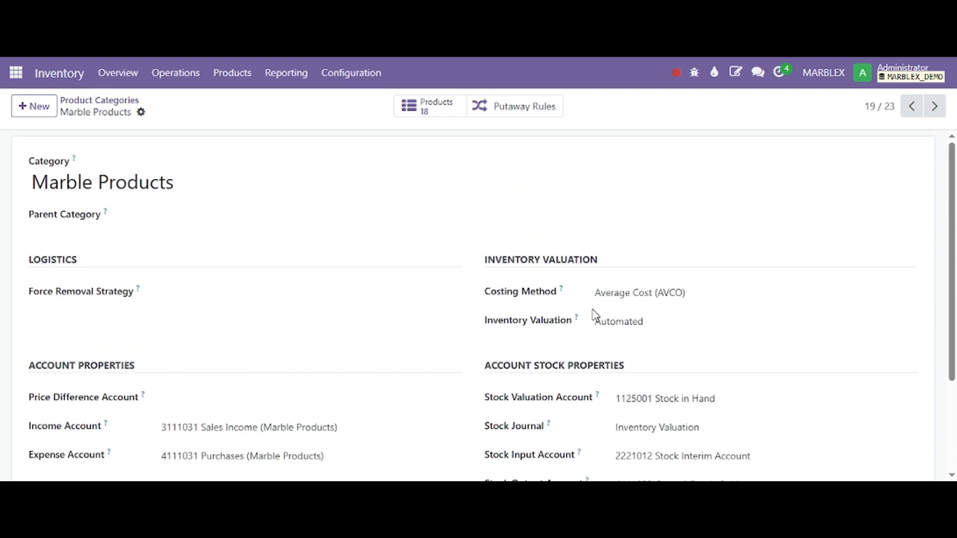
pyautogui.moveTo(476, 261); pyautogui.dragTo(667, 327)
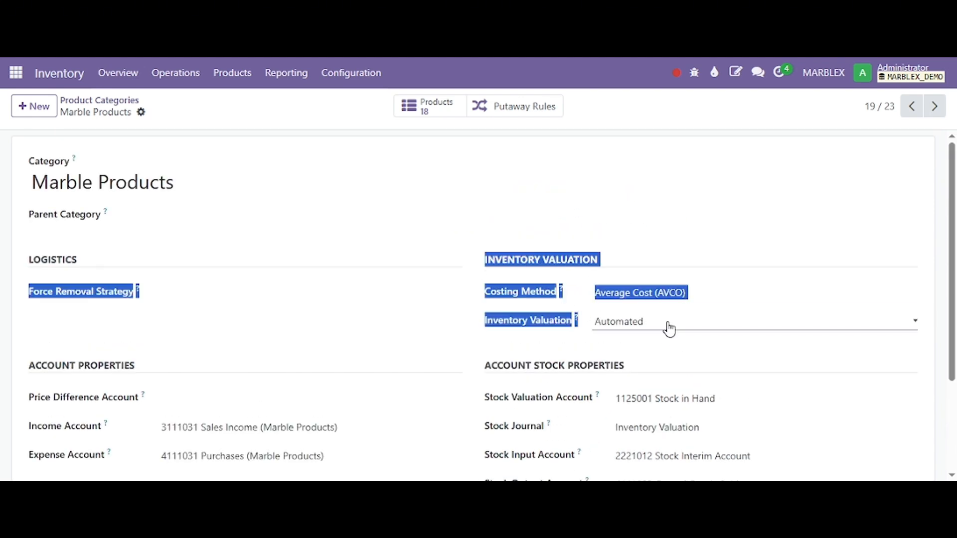
# Step: Examine the costing method options of the Marble Products category and choose Average Cost (AVCO)
pyautogui.click(658, 293)
pyautogui.click(662, 298)
pyautogui.click(662, 298)
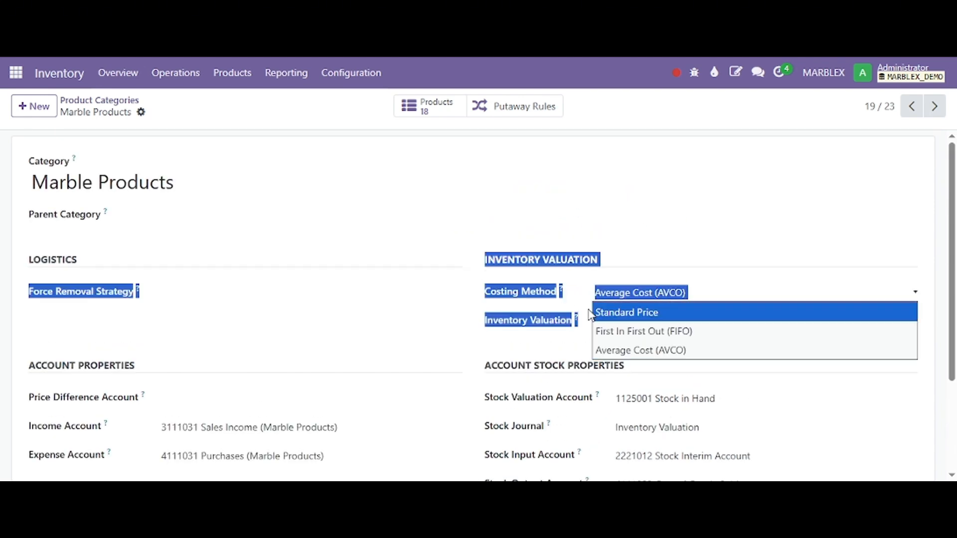
pyautogui.click(442, 255)
pyautogui.click(442, 258)
pyautogui.click(624, 301)
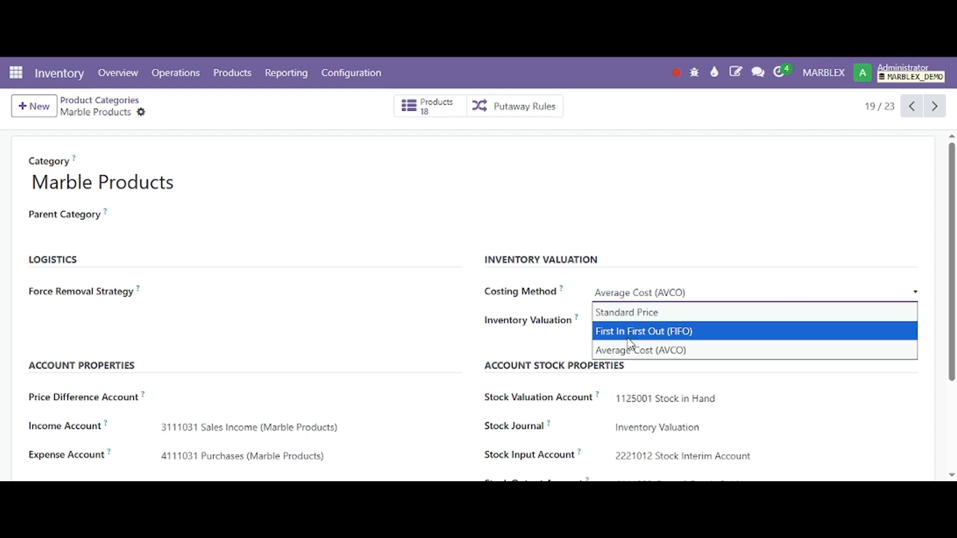
pyautogui.click(615, 351)
# Step: Examine the category's account stock properties and the Manual and Automated inventory valuation options, leaving the valuation on Automated
pyautogui.scroll(-3, 597, 383)
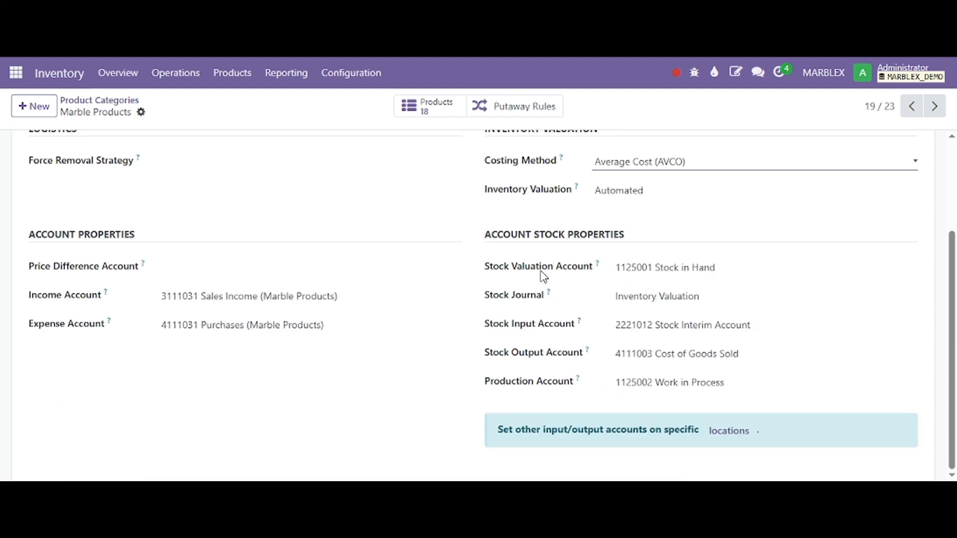
pyautogui.moveTo(474, 194); pyautogui.dragTo(645, 205)
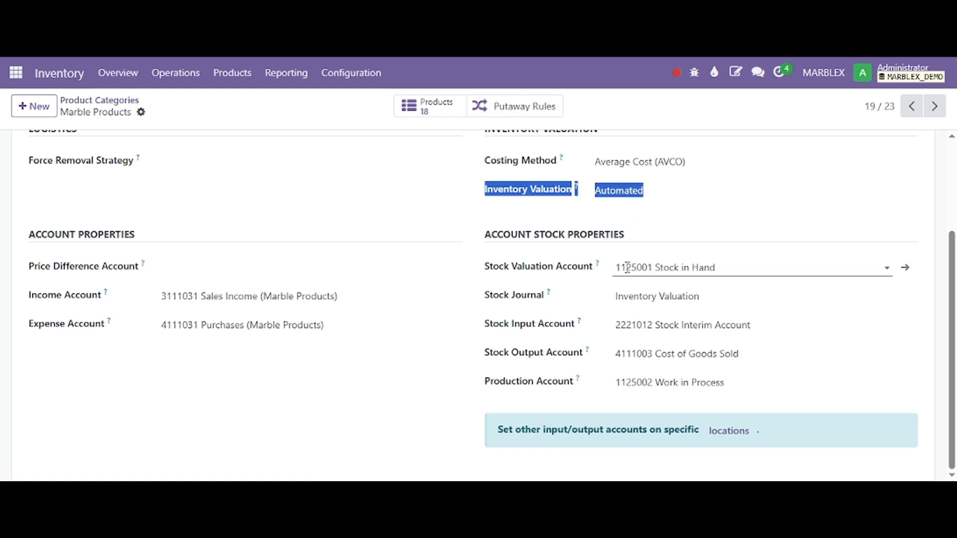
pyautogui.moveTo(481, 234); pyautogui.dragTo(723, 380)
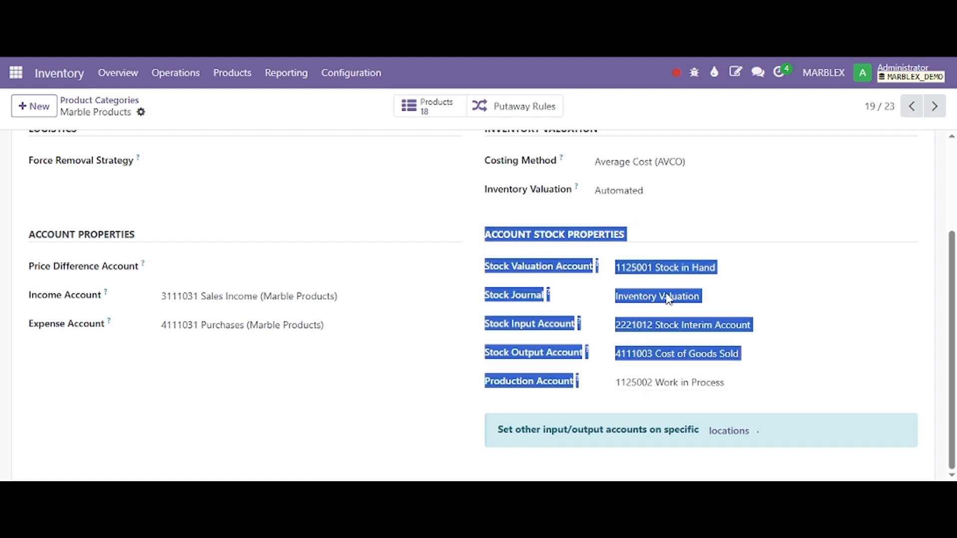
pyautogui.click(639, 229)
pyautogui.click(631, 203)
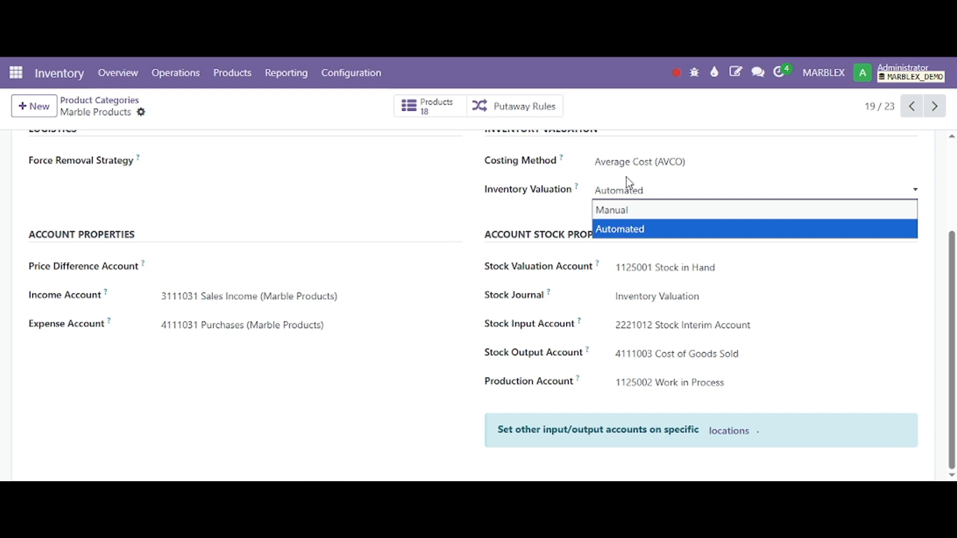
pyautogui.click(536, 192)
# Step: Recheck the category's costing method and inventory valuation, along with the stock valuation, input, output and production accounts
pyautogui.scroll(3, 543, 220)
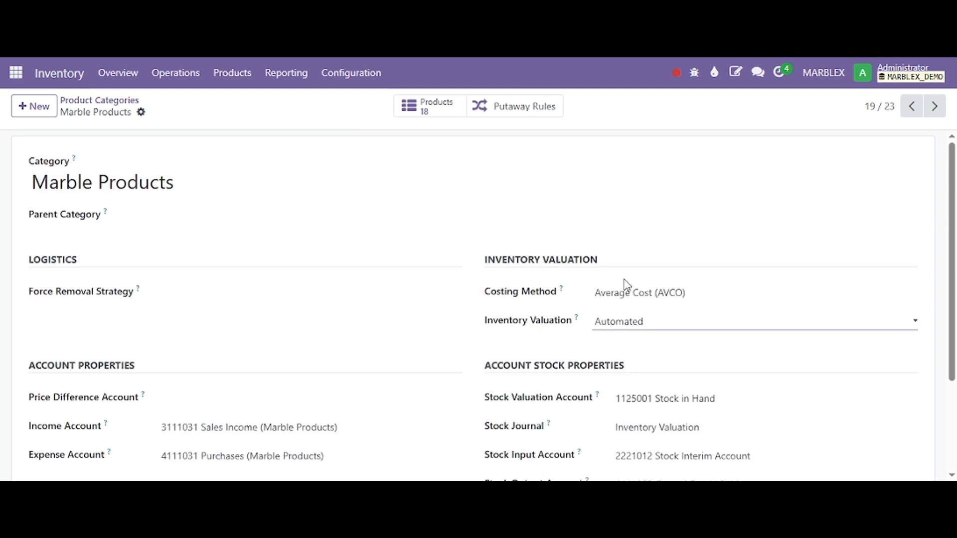
pyautogui.click(602, 291)
pyautogui.click(550, 313)
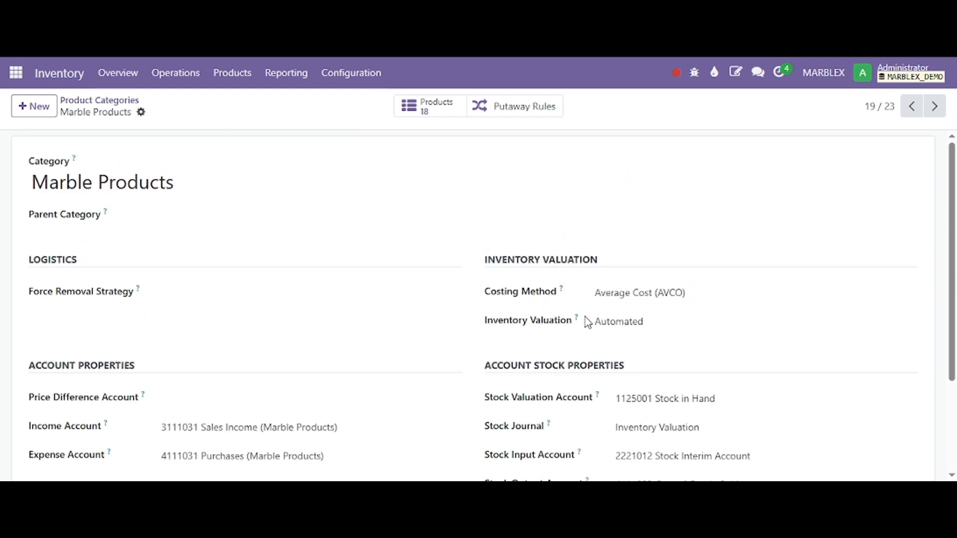
pyautogui.scroll(-1, 603, 328)
pyautogui.scroll(-2, 605, 328)
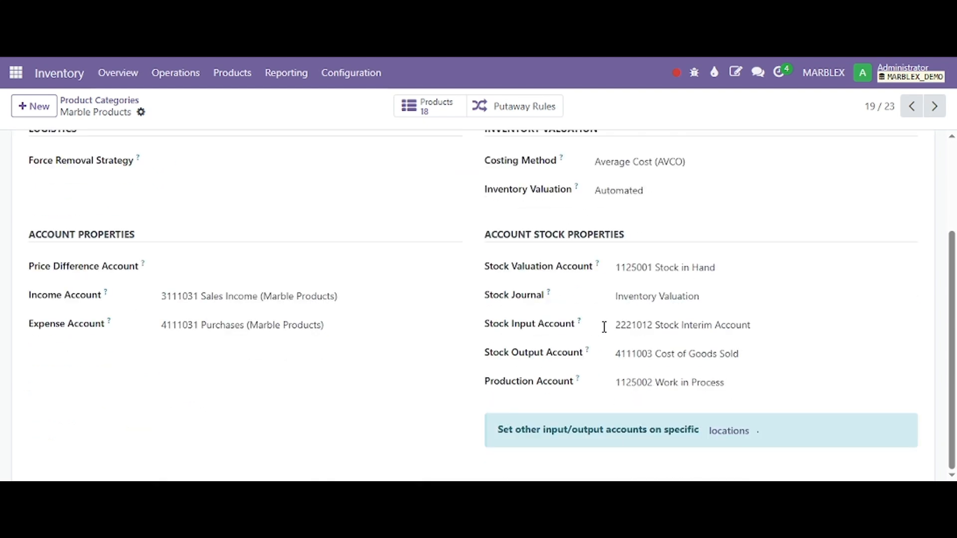